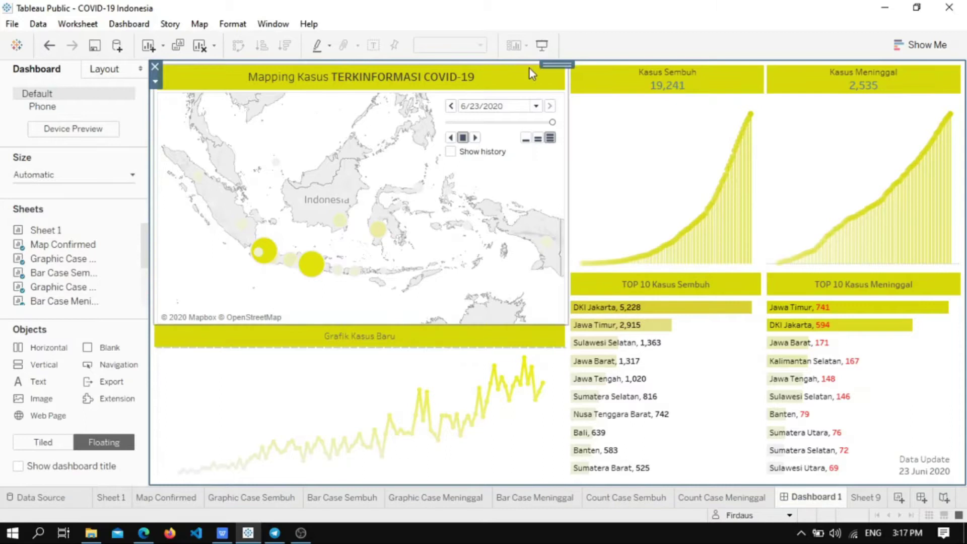
Step: Move the dashboard's date control to 4/16/2020 and on to 5/30/2020, examining the Kasus Sembuh chart and its top 10 provinces
mouse_move(265, 250)
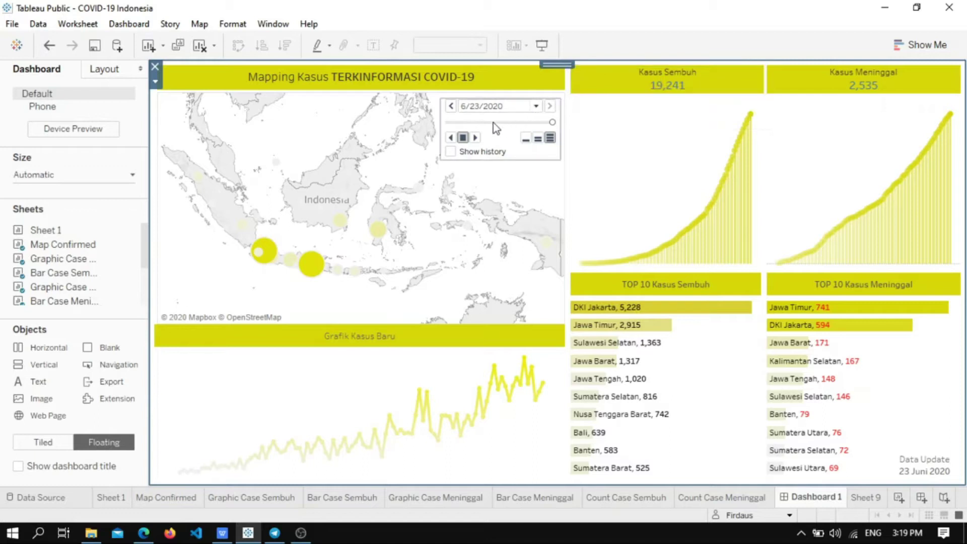
left_click(479, 122)
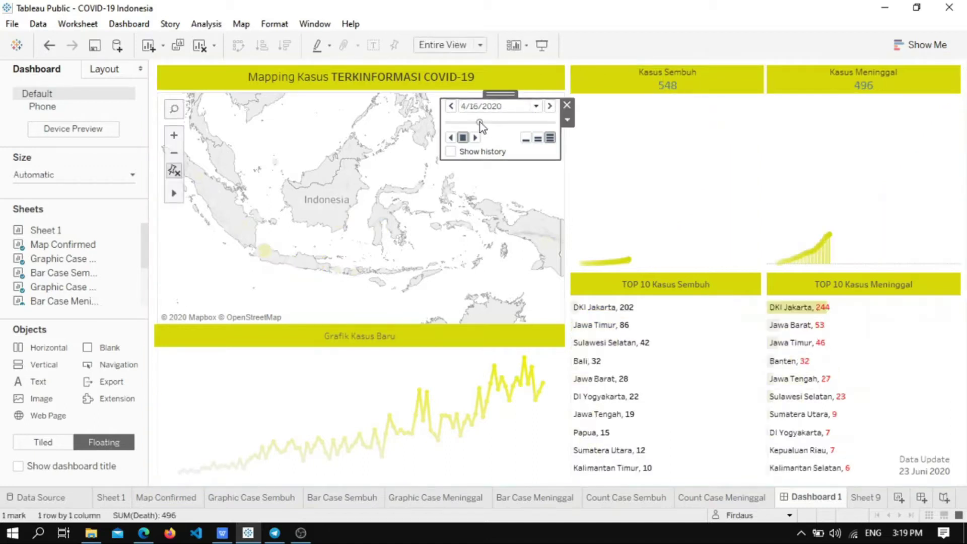
mouse_move(658, 91)
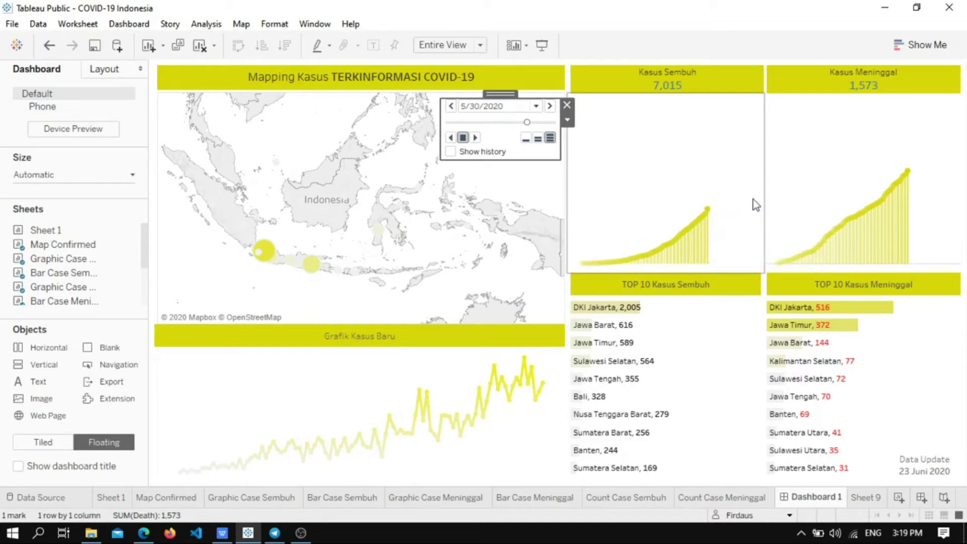
left_click(634, 285)
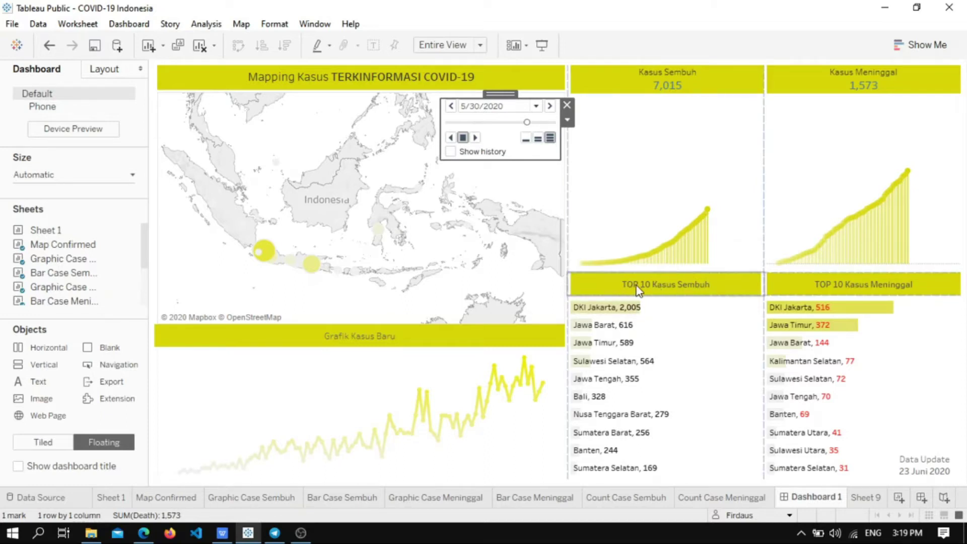
left_click(622, 309)
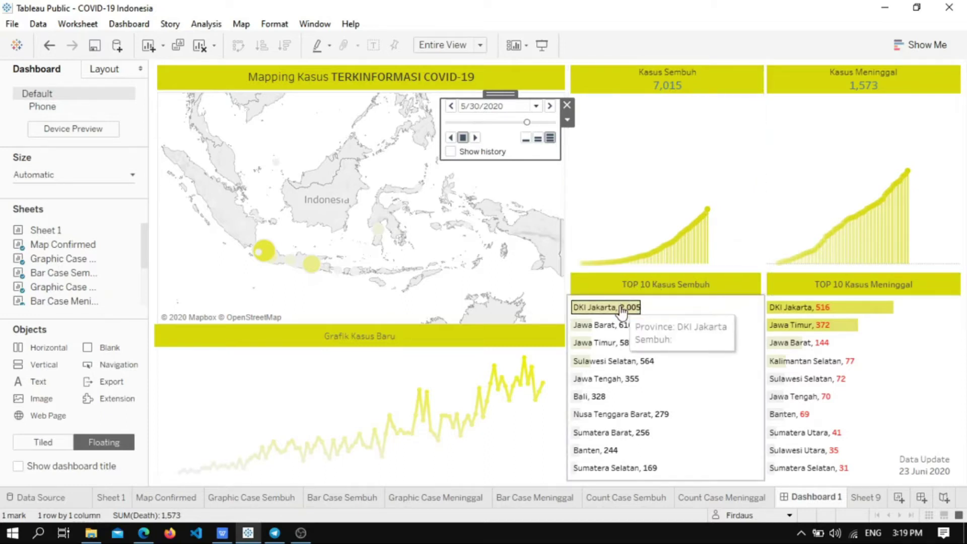
left_click(664, 290)
left_click(654, 302)
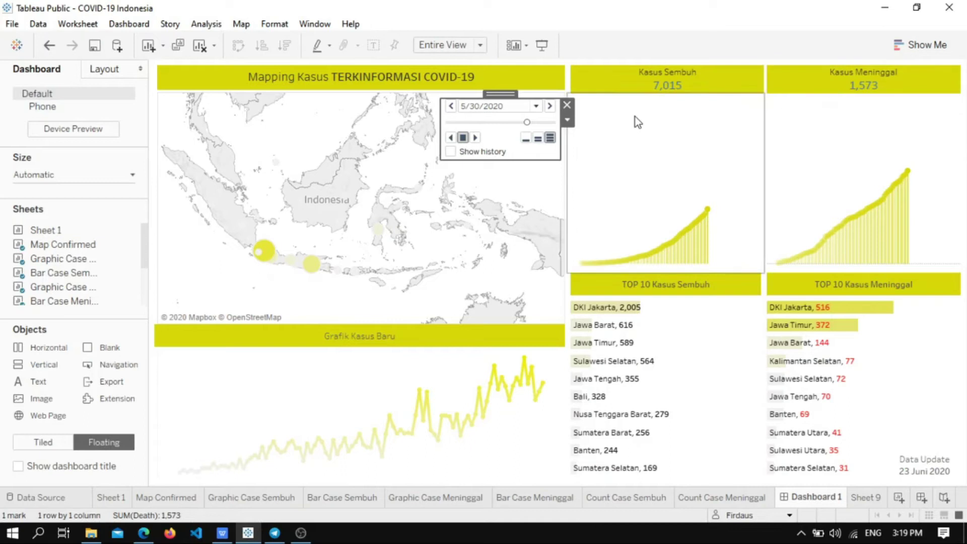
Step: Set the dashboard date to 6/23/2020 and inspect the Kasus Meninggal total and the last point of the Grafik Kasus Baru line
left_click_drag(529, 125, 525, 123)
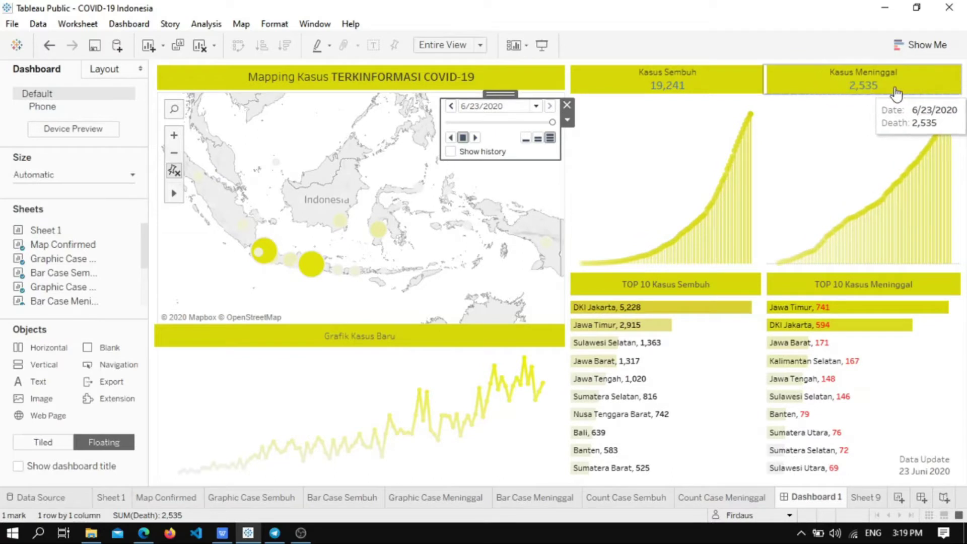
left_click(879, 82)
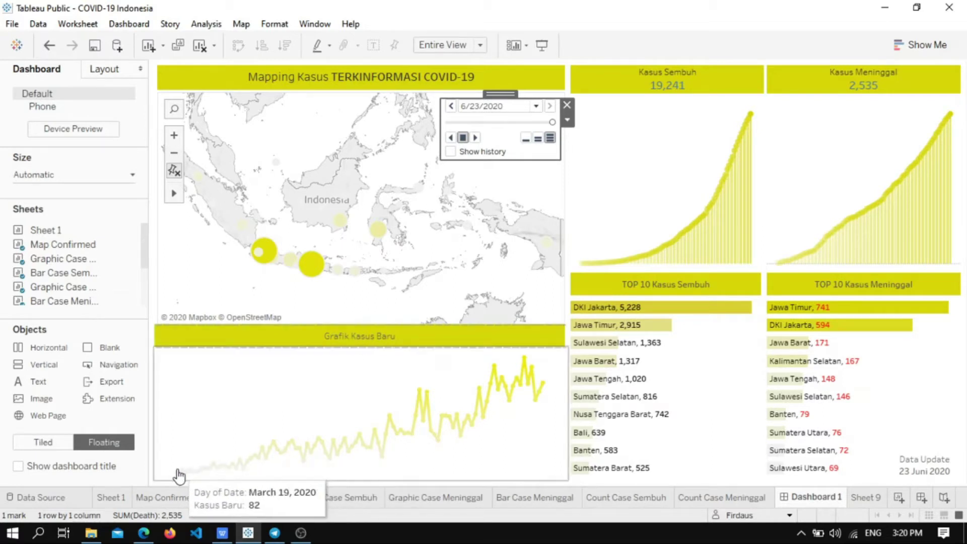
mouse_move(202, 475)
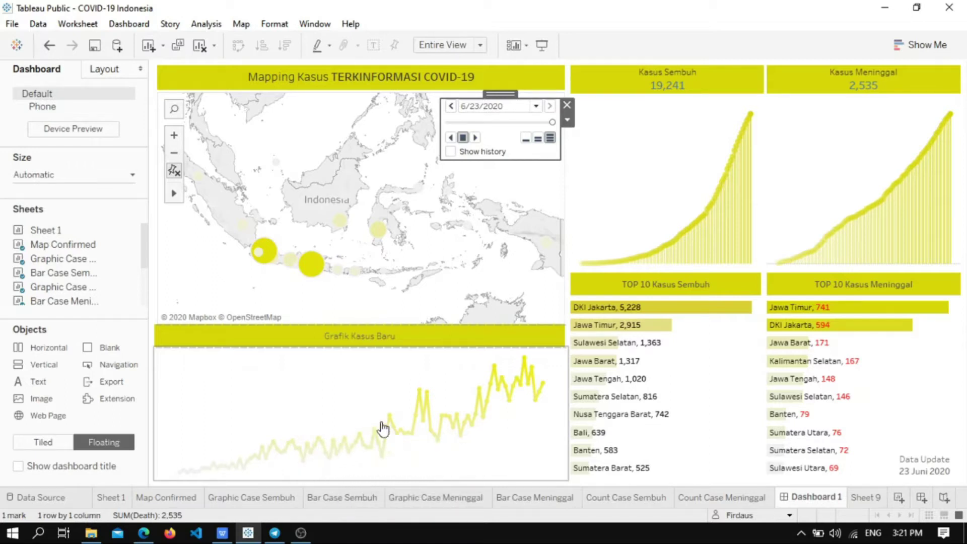
left_click(546, 392)
left_click(545, 392)
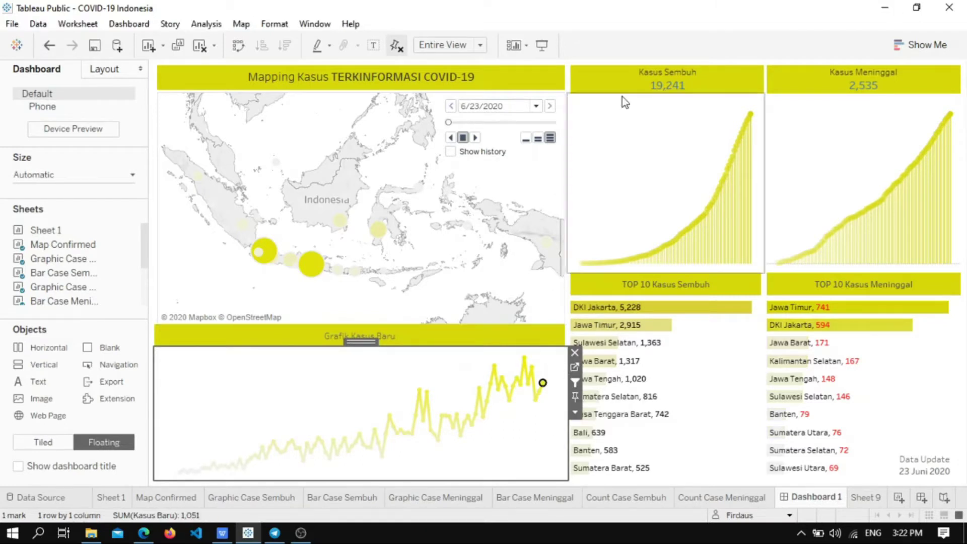
Step: Play the dashboard's date animation forward from 3/18/2020 at the fastest speed and move the date to 6/23/2020
left_click(452, 125)
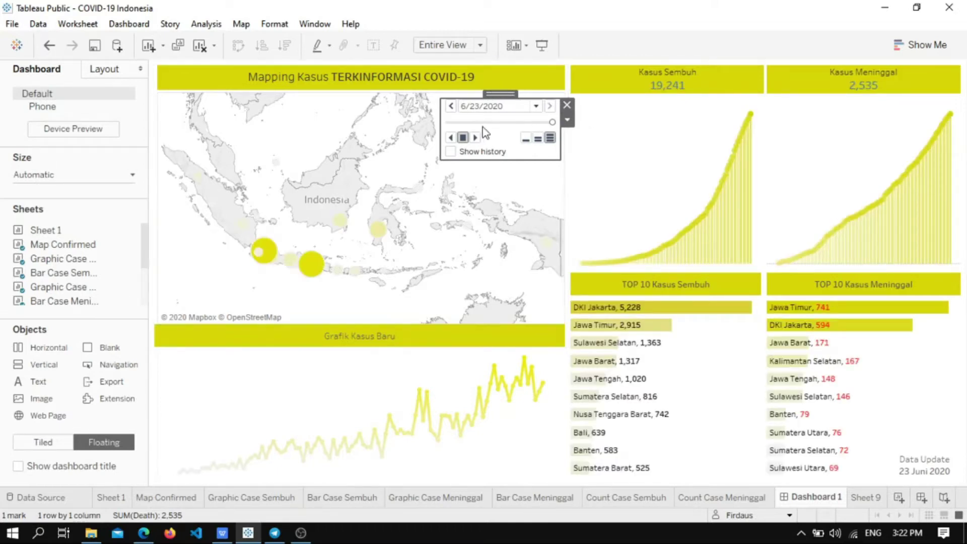
left_click(449, 122)
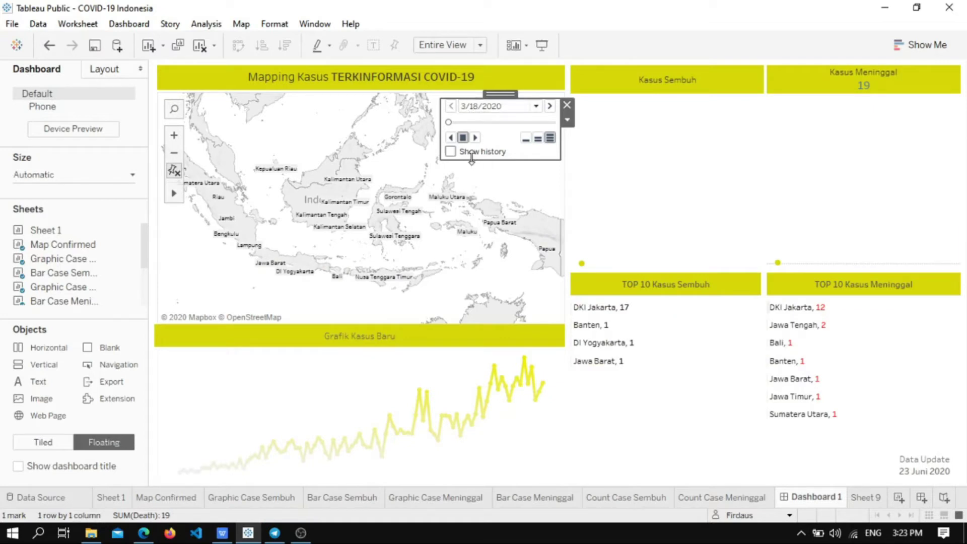
left_click(475, 138)
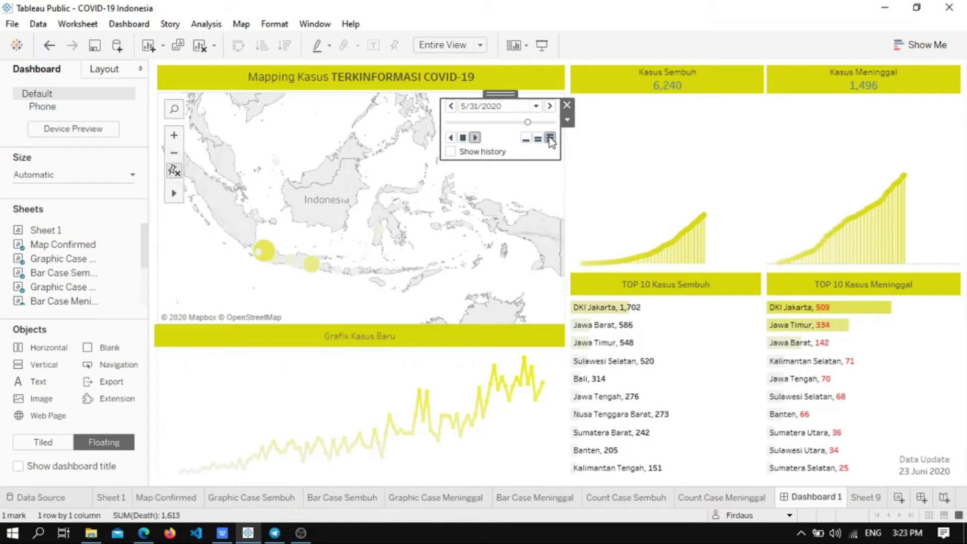
left_click(550, 138)
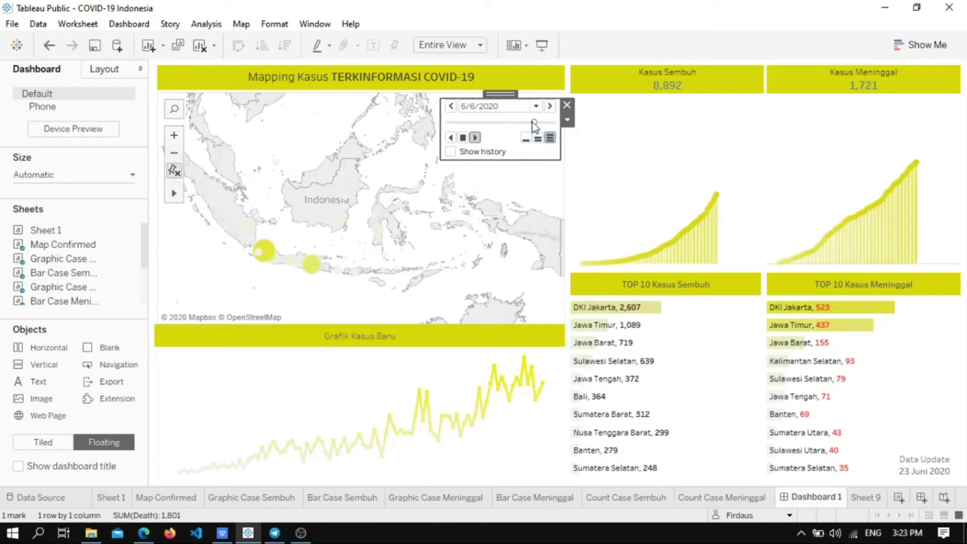
left_click(554, 123)
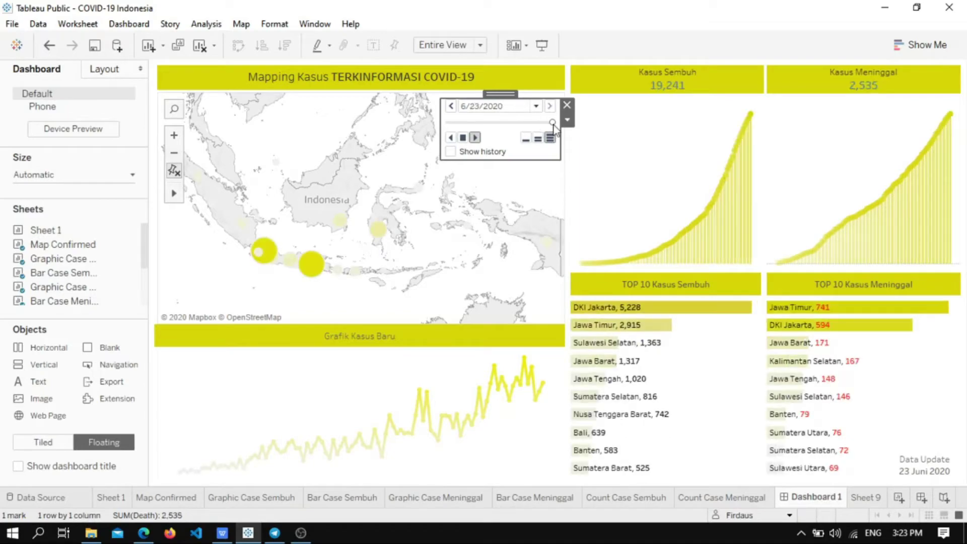
mouse_move(307, 271)
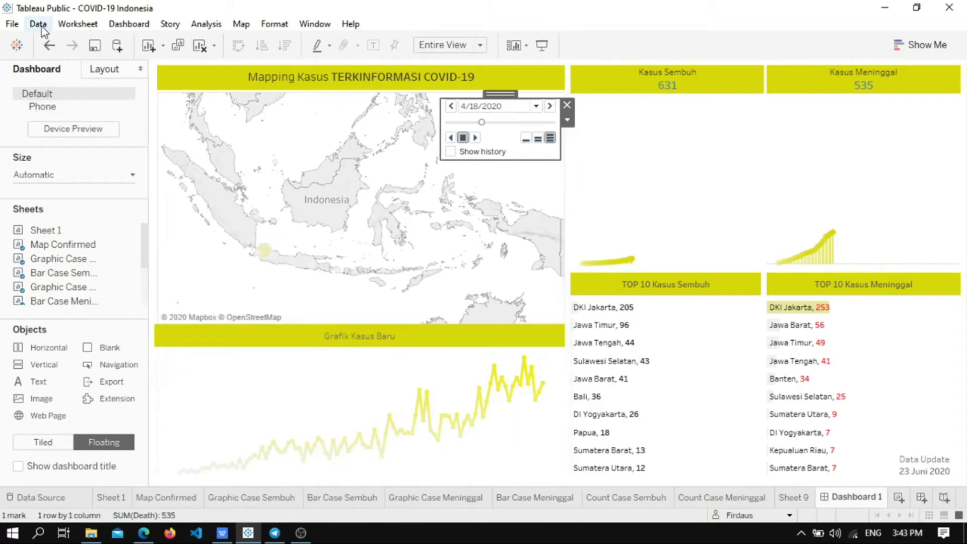
Step: Examine the Date, Cases, Province, Death, Sembuh and Kasus Baru columns in the data source across the Aceh and Bali rows
left_click(51, 498)
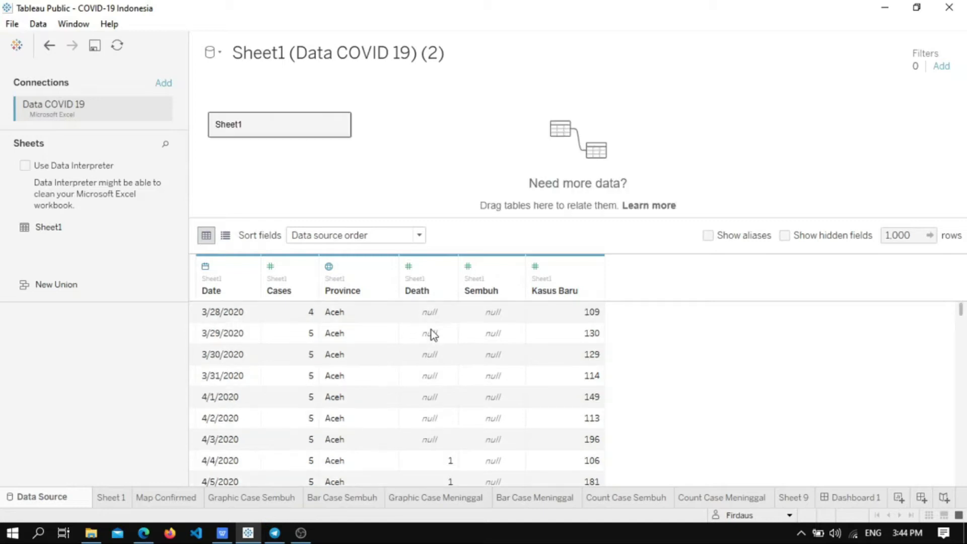
scroll(625, 318, "down", 3)
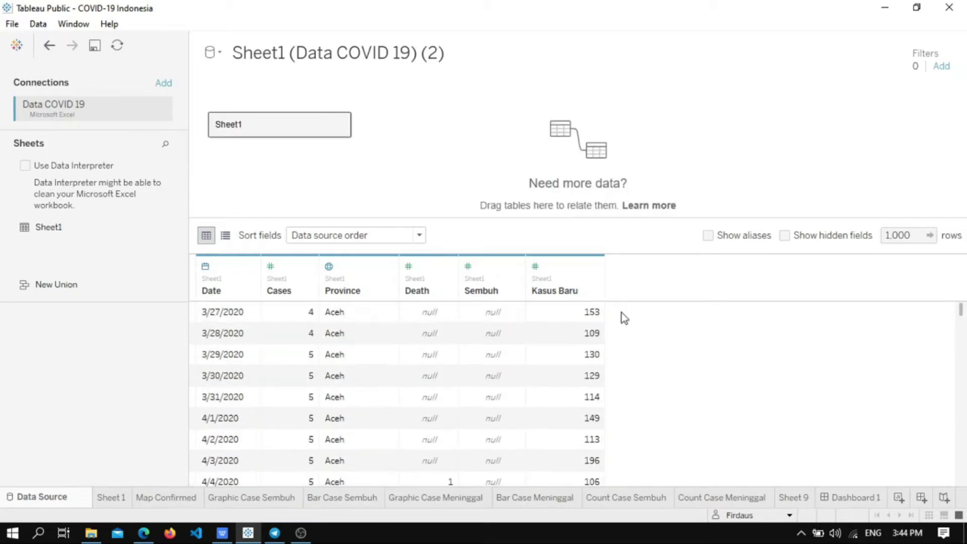
scroll(624, 317, "up", 3)
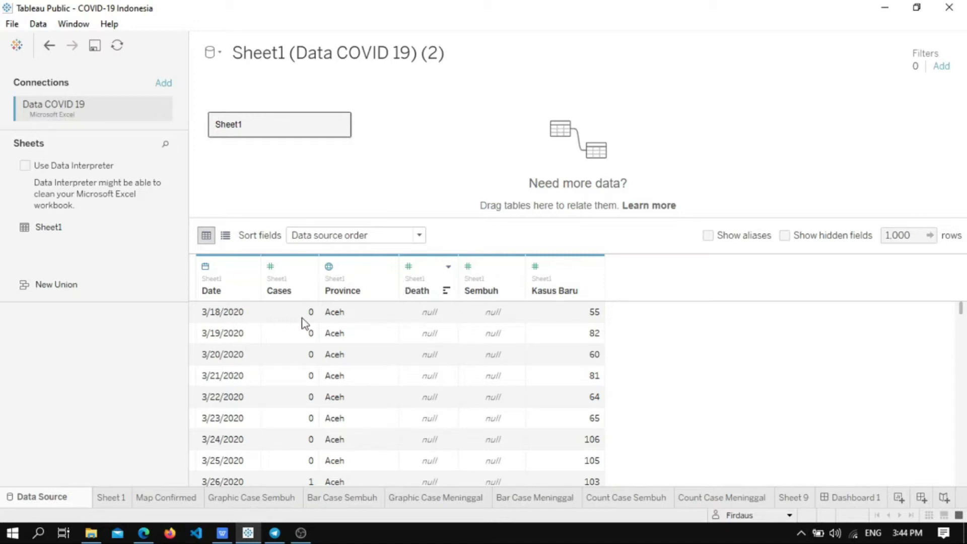
scroll(653, 330, "down", 20)
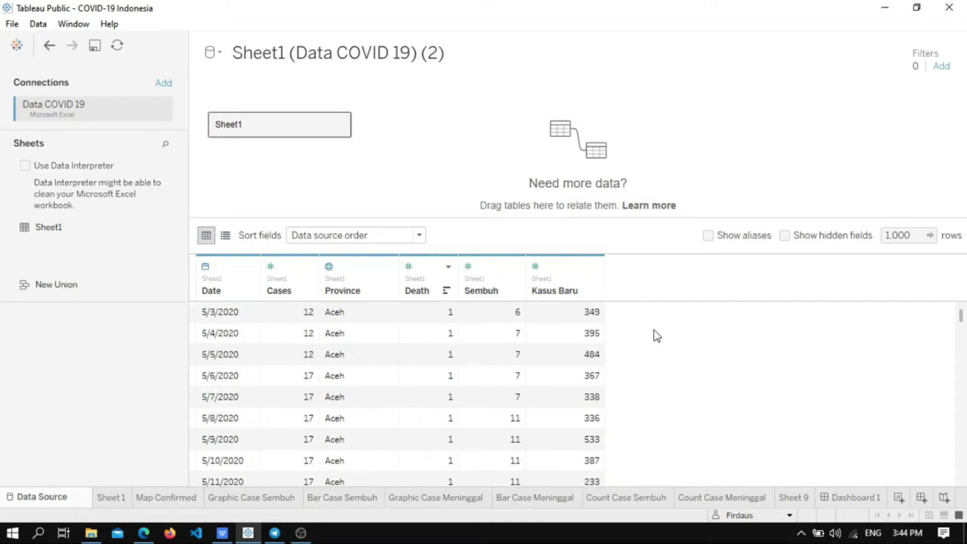
scroll(654, 331, "down", 5)
scroll(654, 331, "up", 4)
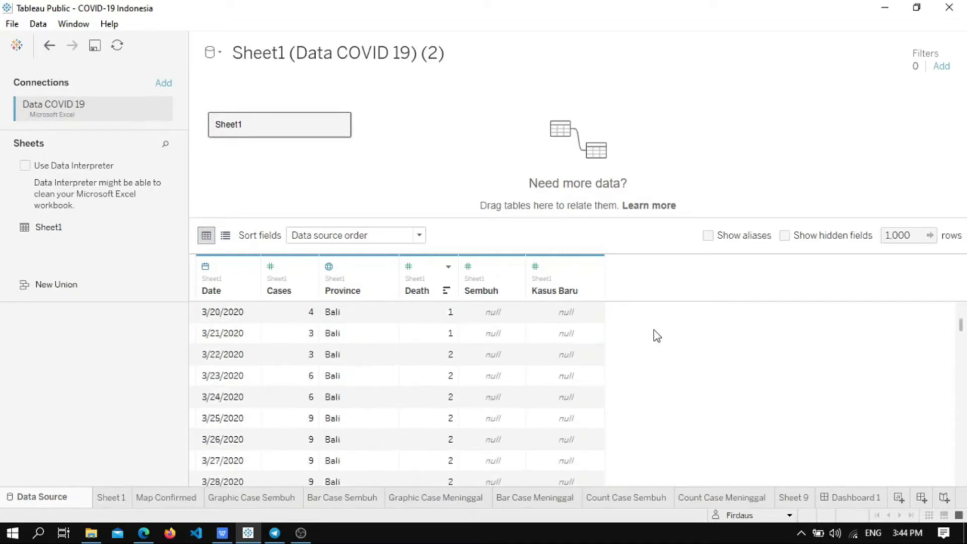
scroll(653, 331, "up", 1)
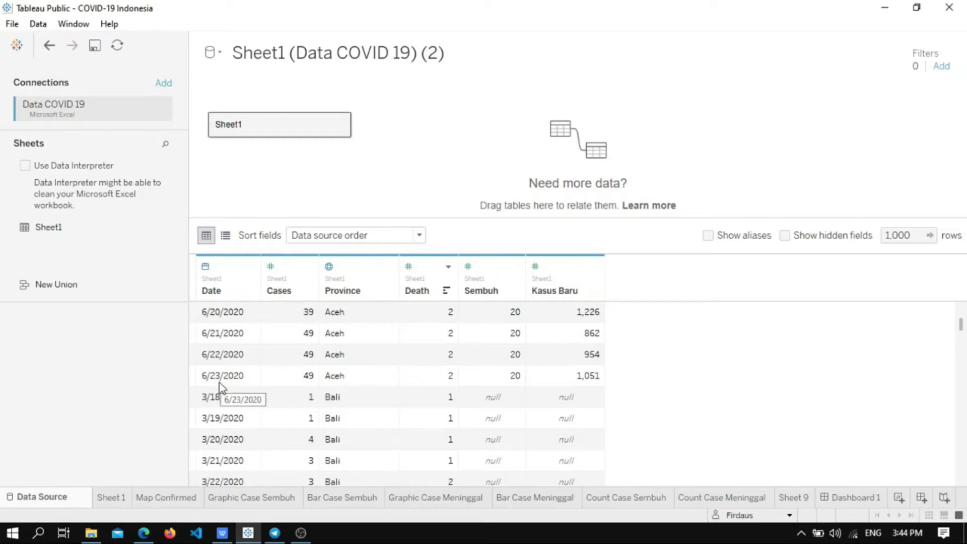
mouse_move(463, 504)
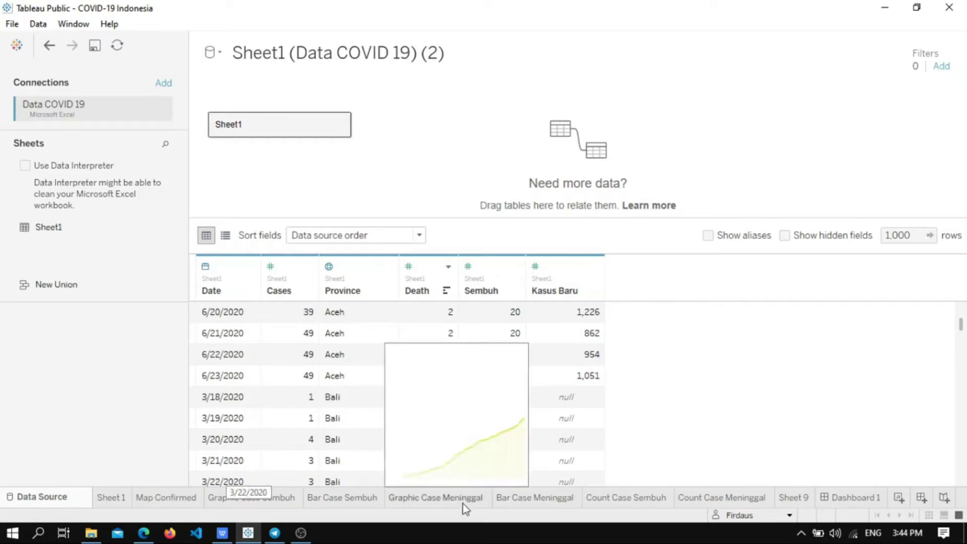
Step: View the Kasus Baru line chart on Sheet 9 and return to Dashboard 1 to inspect its map and date control
left_click(794, 496)
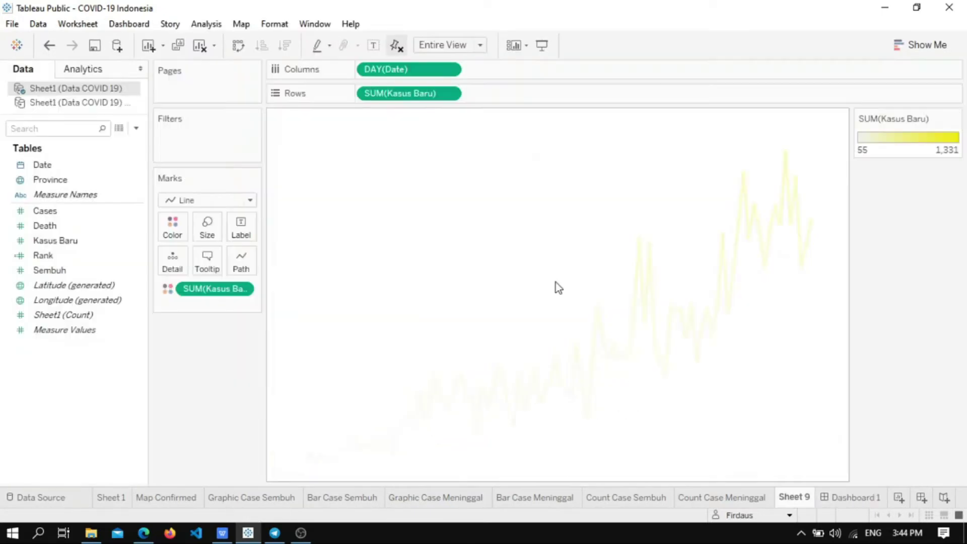
left_click(837, 498)
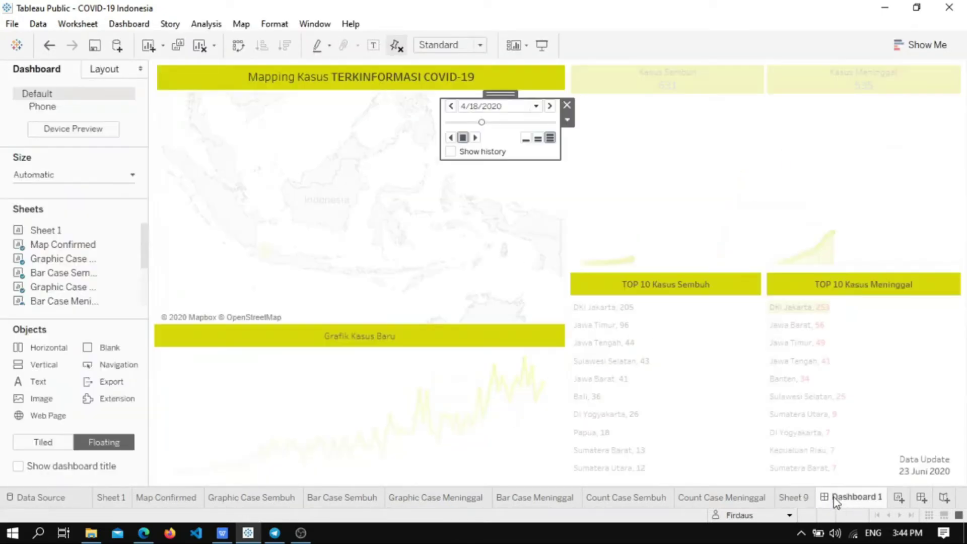
left_click(524, 71)
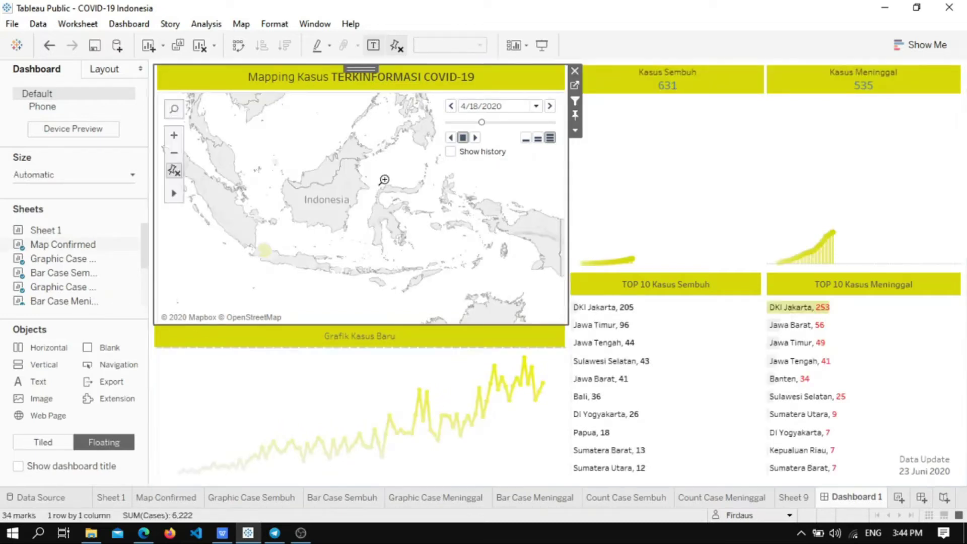
mouse_move(443, 171)
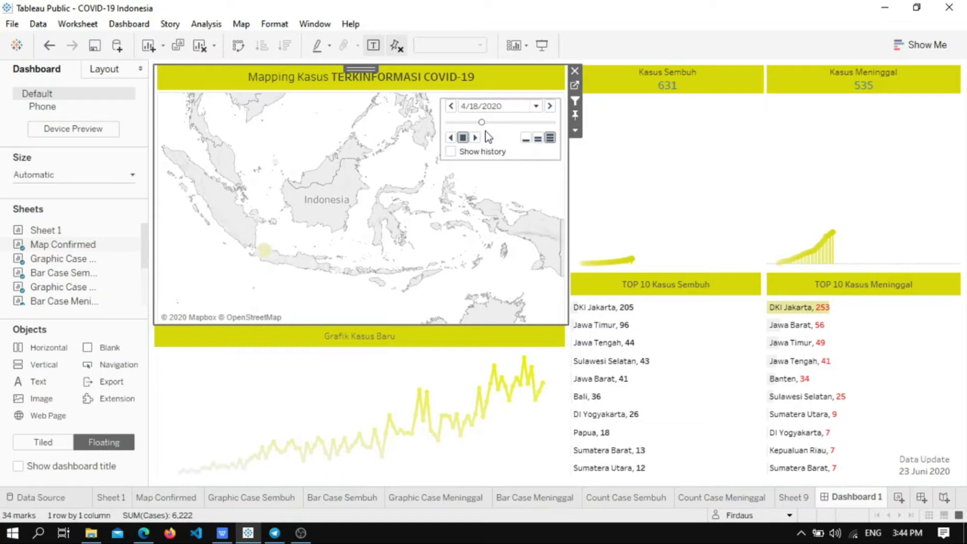
Step: Add a new worksheet and go over its available fields, including Province, Rank_Death, Rank_Sembuh, Latitude (generated) and Longitude (generated)
left_click(898, 497)
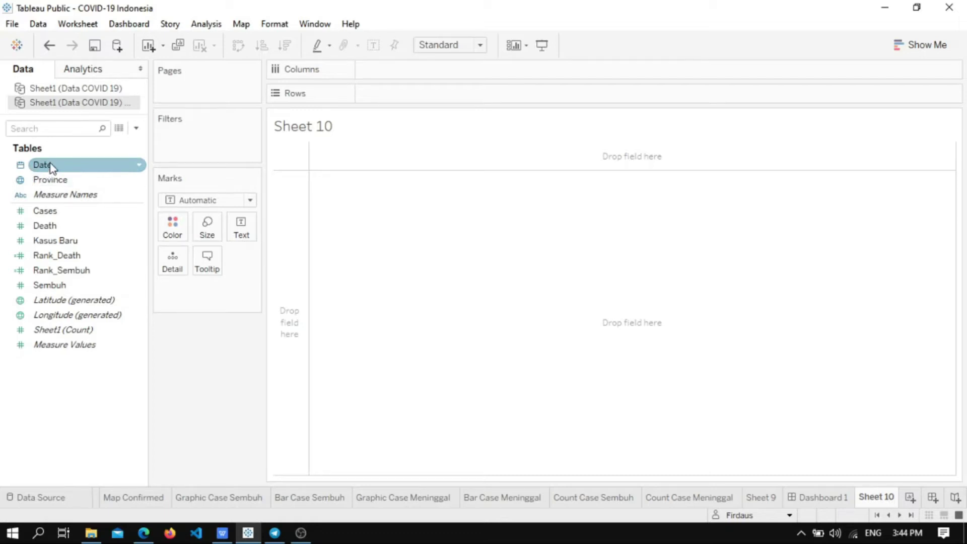
left_click(52, 181)
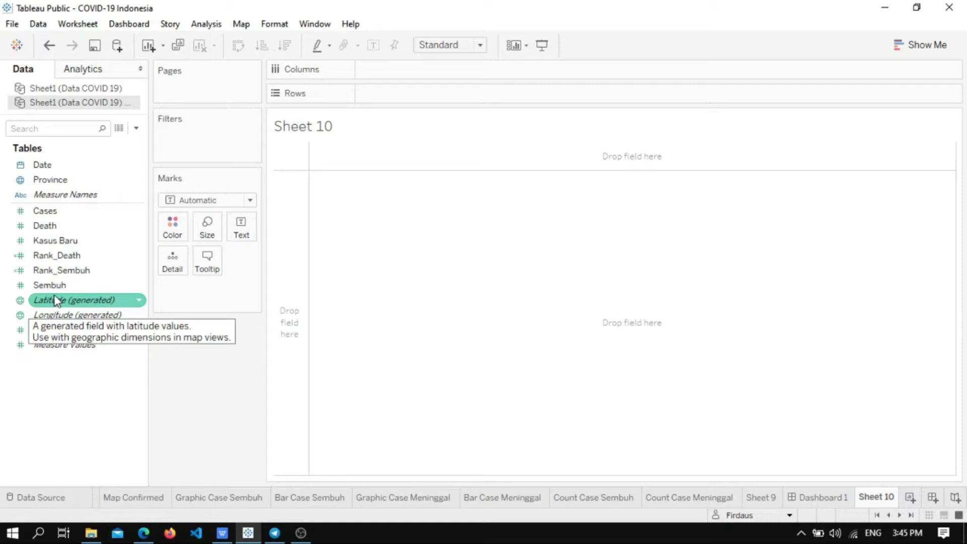
left_click(75, 260)
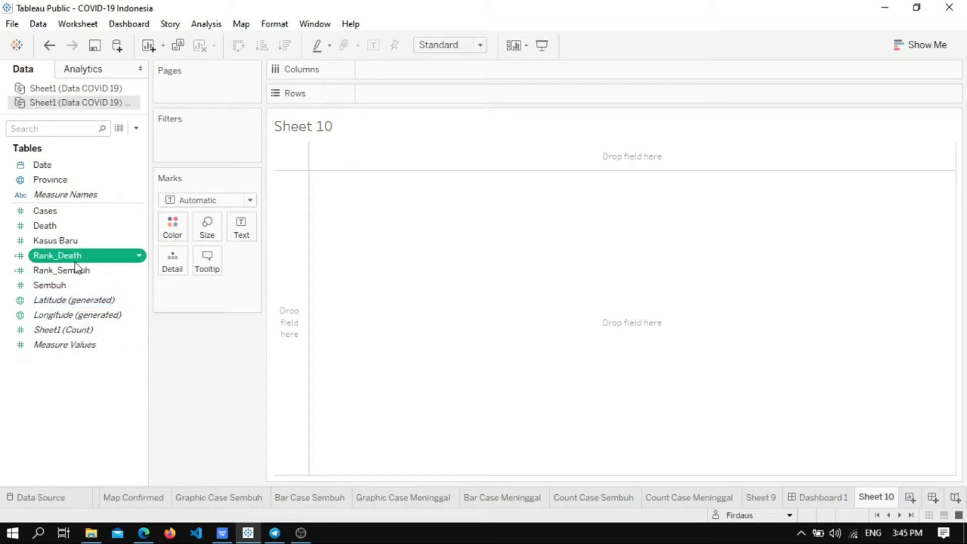
left_click(76, 300)
left_click(78, 319)
left_click(74, 303)
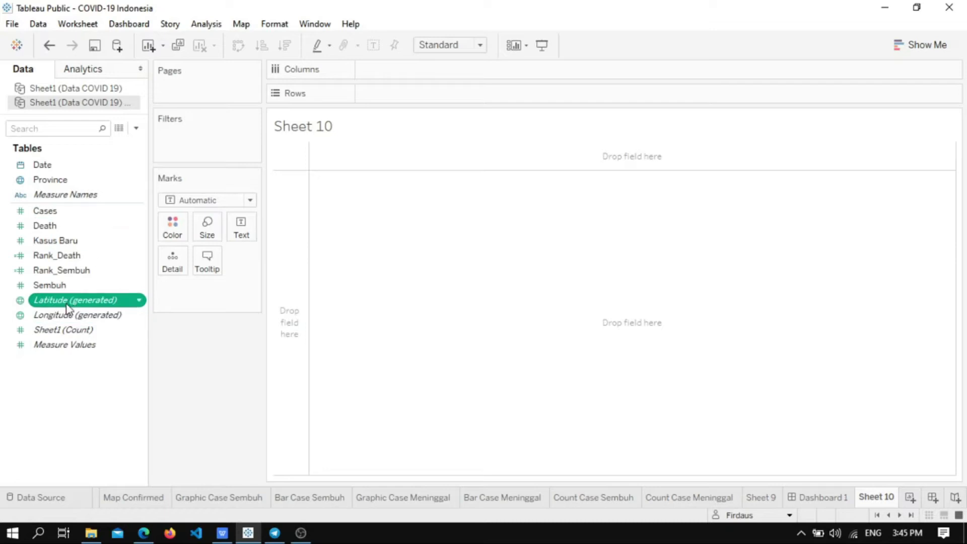
left_click(81, 315)
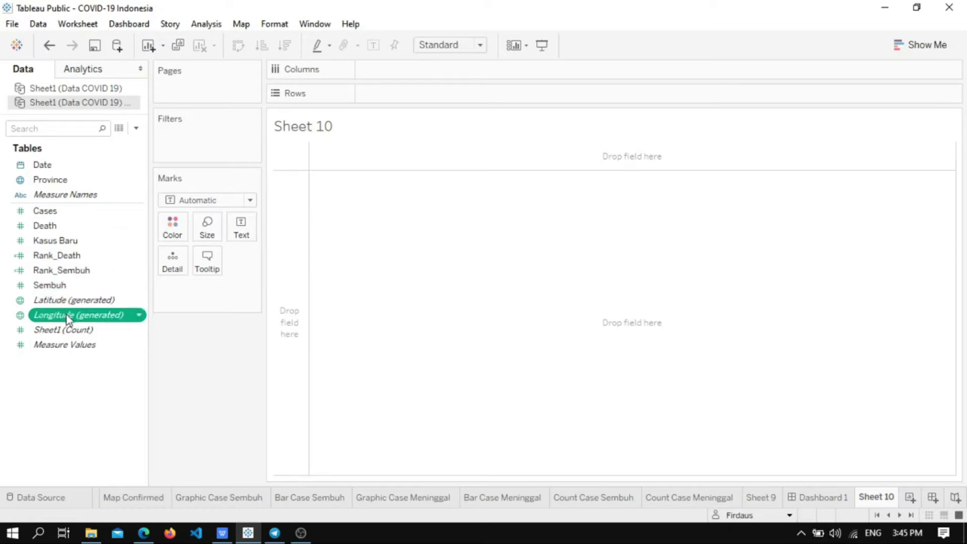
left_click(63, 304)
left_click(63, 271)
left_click(61, 305)
left_click(68, 317)
Step: Place Longitude (generated) on Columns and Latitude (generated) on Rows to create a map on Sheet 10
left_click(75, 305, "ctrl")
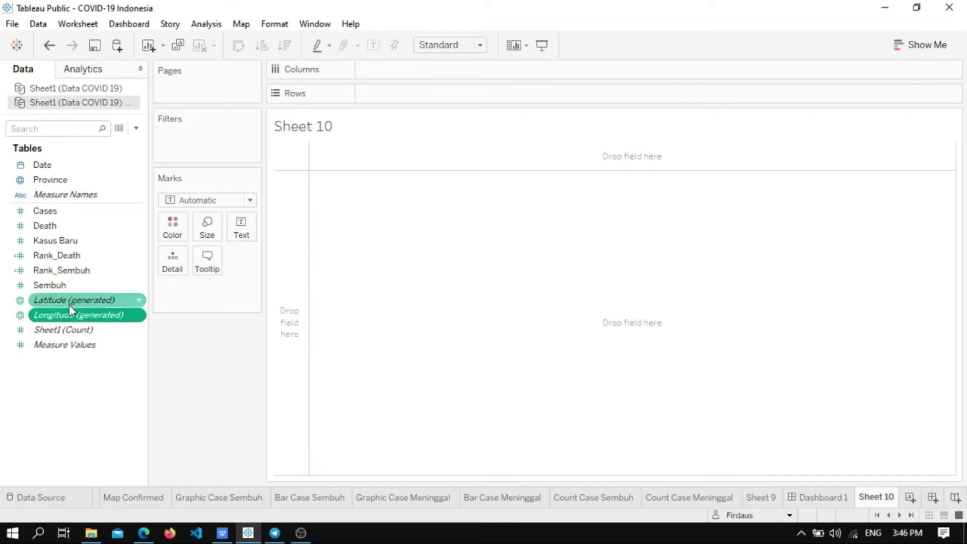
left_click_drag(60, 317, 388, 70)
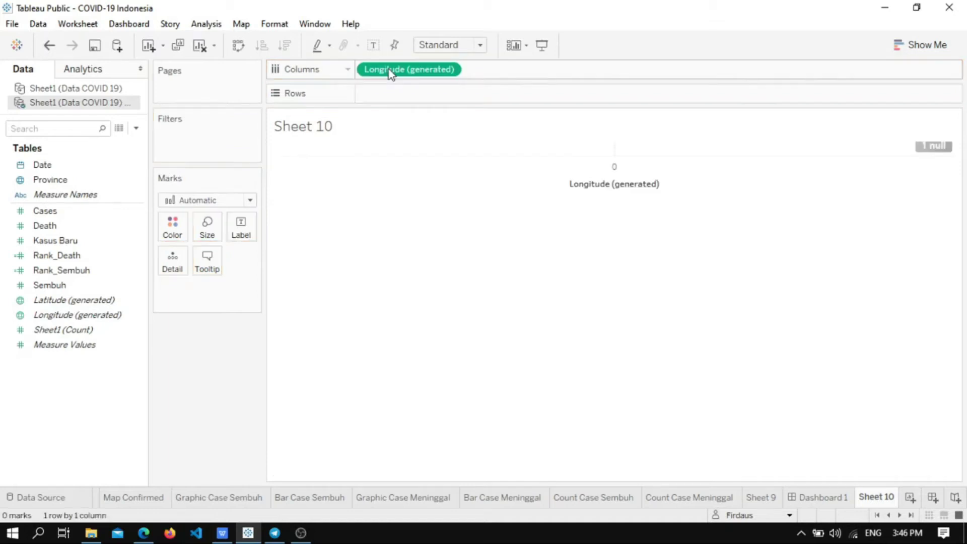
left_click(103, 300)
left_click(73, 317)
left_click(71, 302)
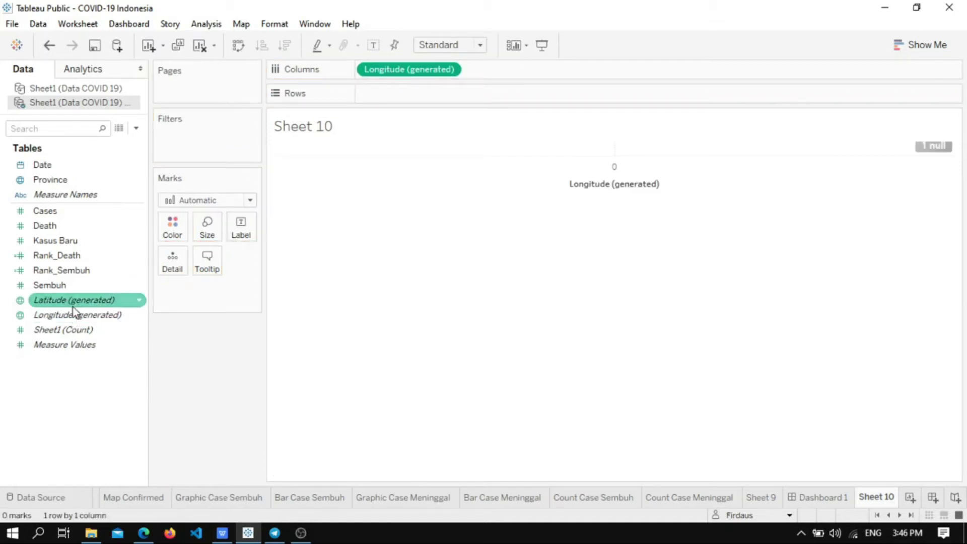
left_click_drag(101, 300, 398, 101)
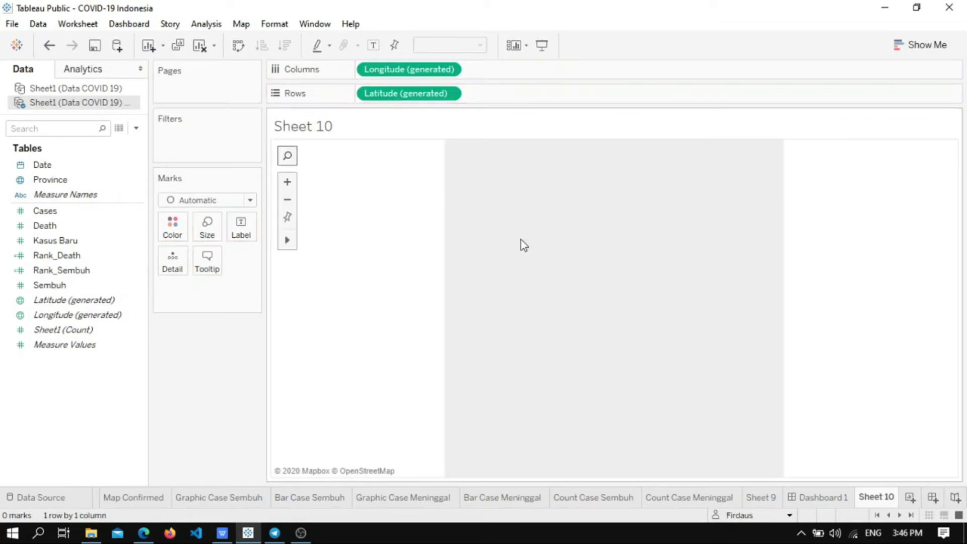
Step: Zoom the world map in to an area covering Indonesia from Sumatra to Papua
mouse_move(286, 241)
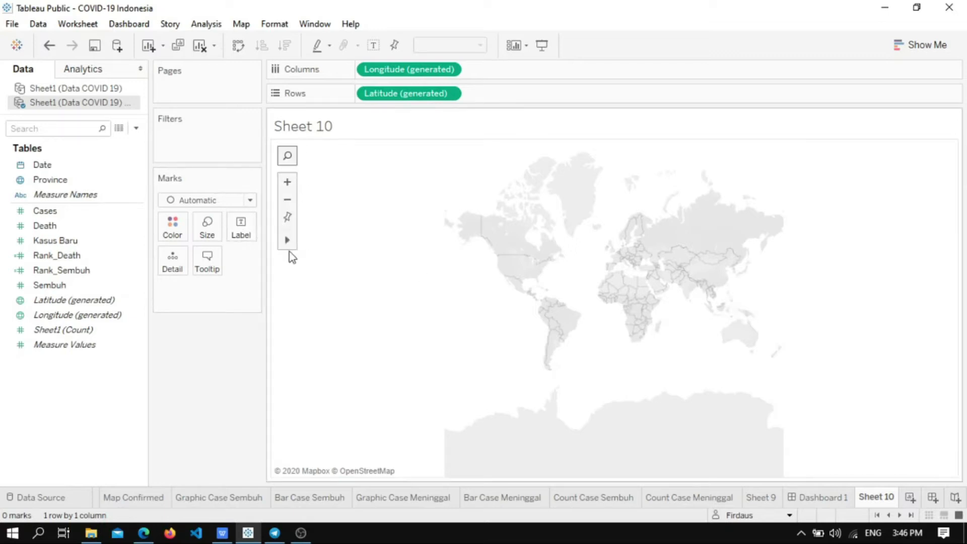
left_click(308, 241)
left_click_drag(686, 288, 764, 329)
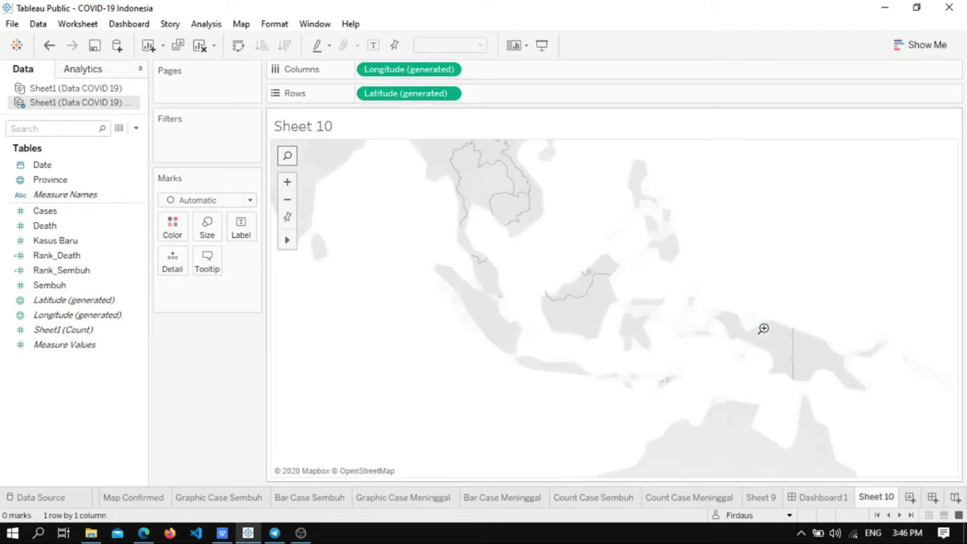
left_click_drag(429, 250, 801, 402)
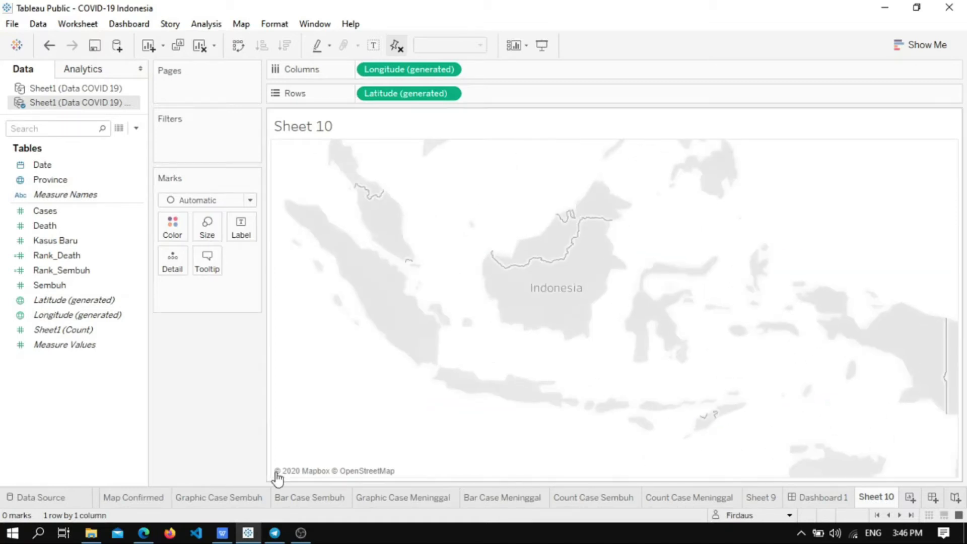
Step: Refer to the map on Dashboard 1 and add Province as the label of the Sheet 10 map
left_click(823, 498)
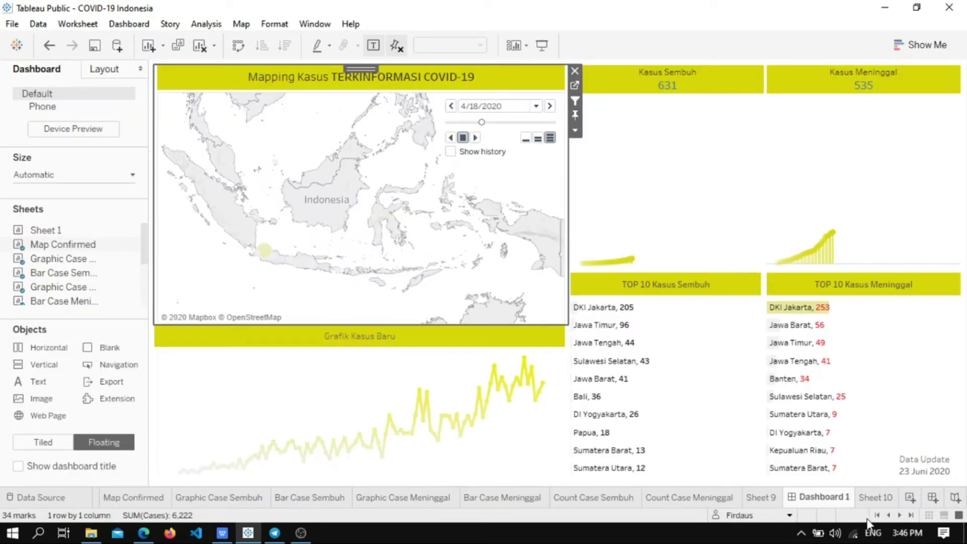
left_click(877, 499)
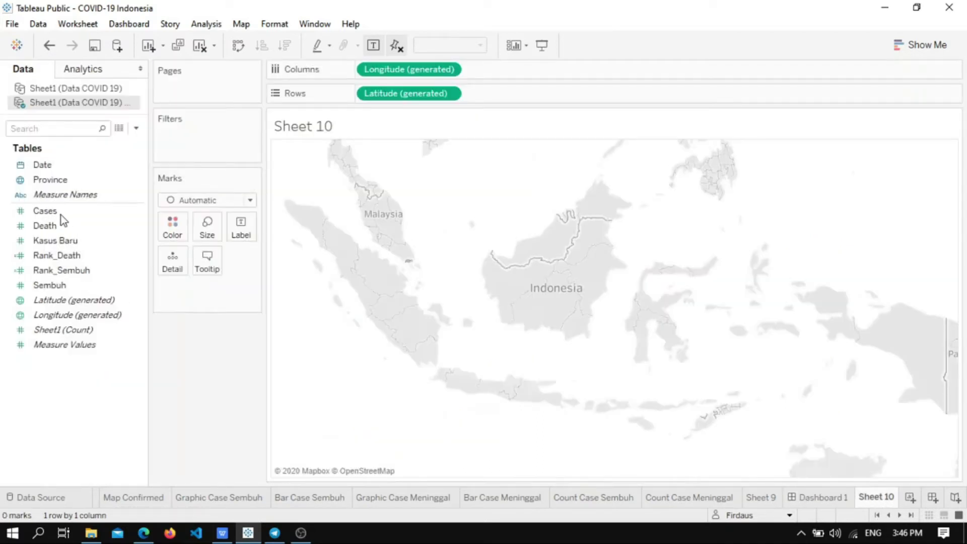
left_click(71, 181)
left_click_drag(60, 182, 244, 235)
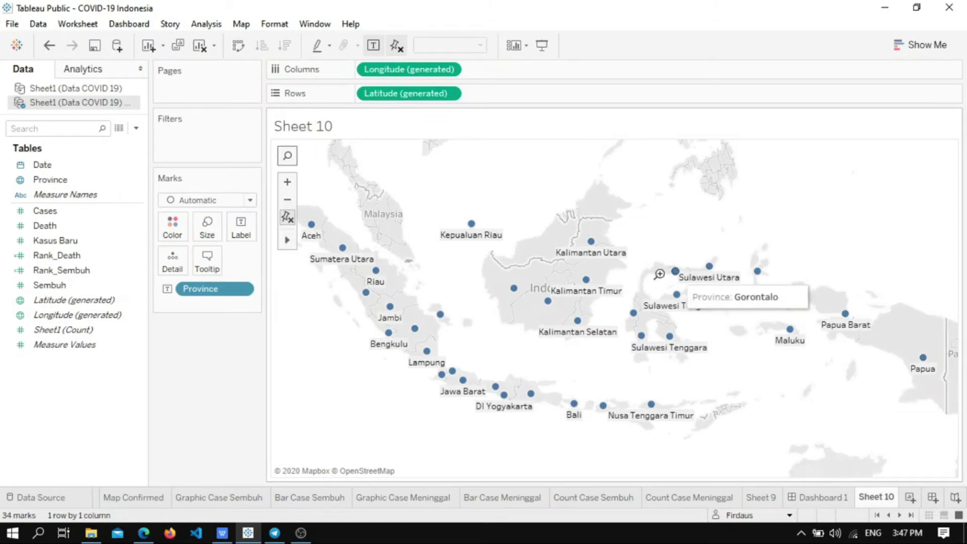
Step: Color the provinces by Cases and inspect the case tooltips of Jawa Barat and Jawa Tengah
left_click(110, 228)
left_click(69, 215)
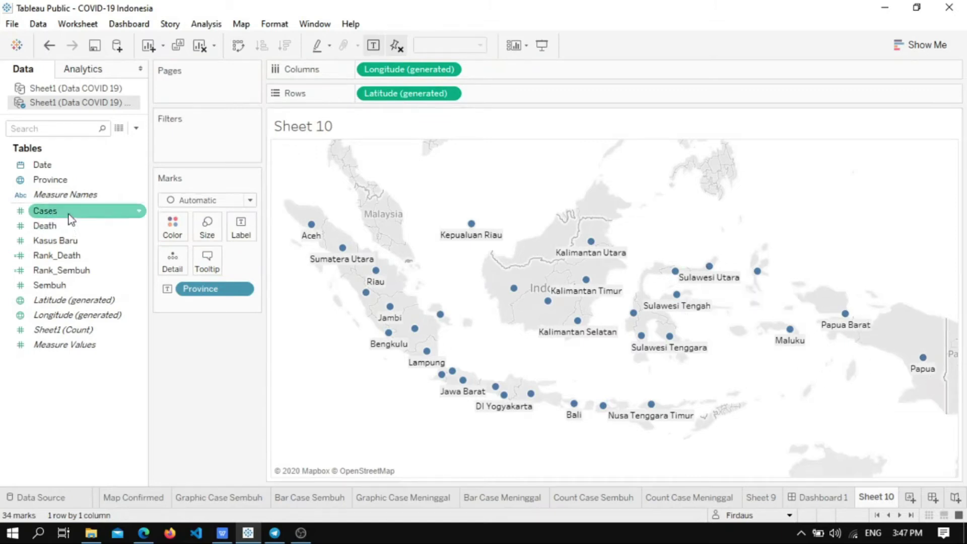
left_click(61, 214)
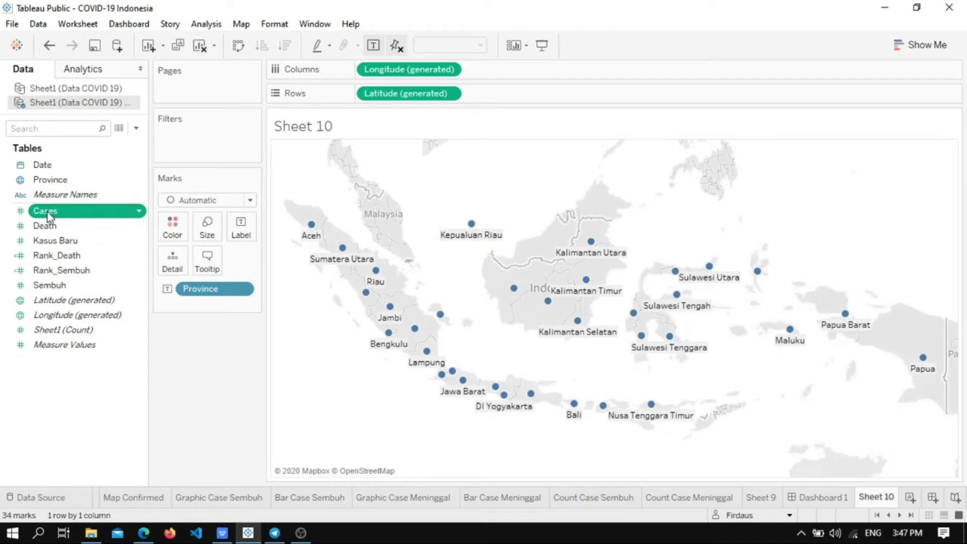
left_click_drag(49, 215, 173, 235)
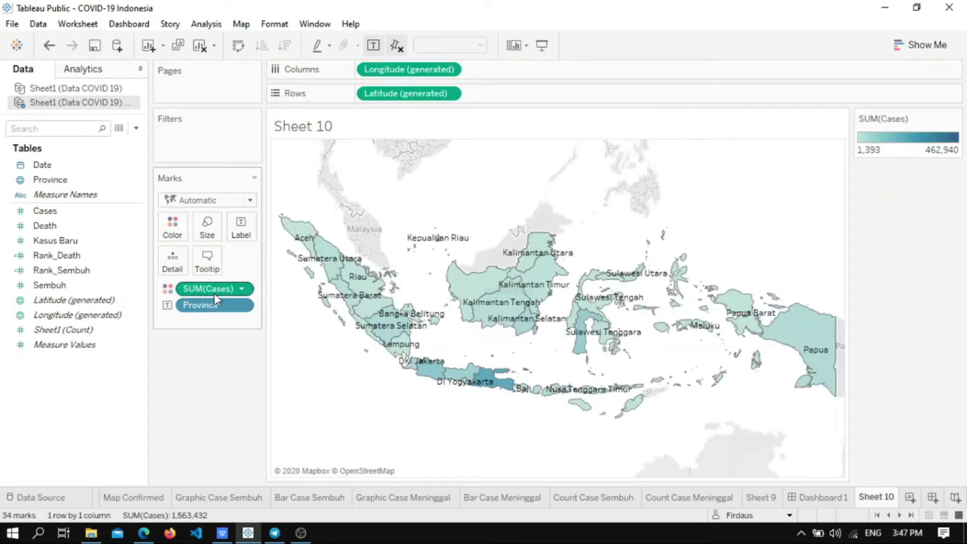
mouse_move(426, 369)
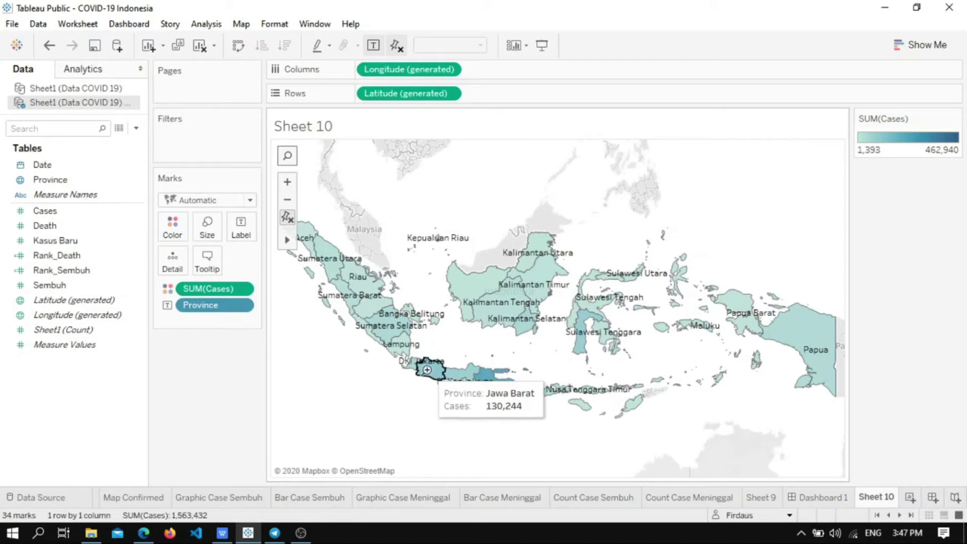
mouse_move(467, 382)
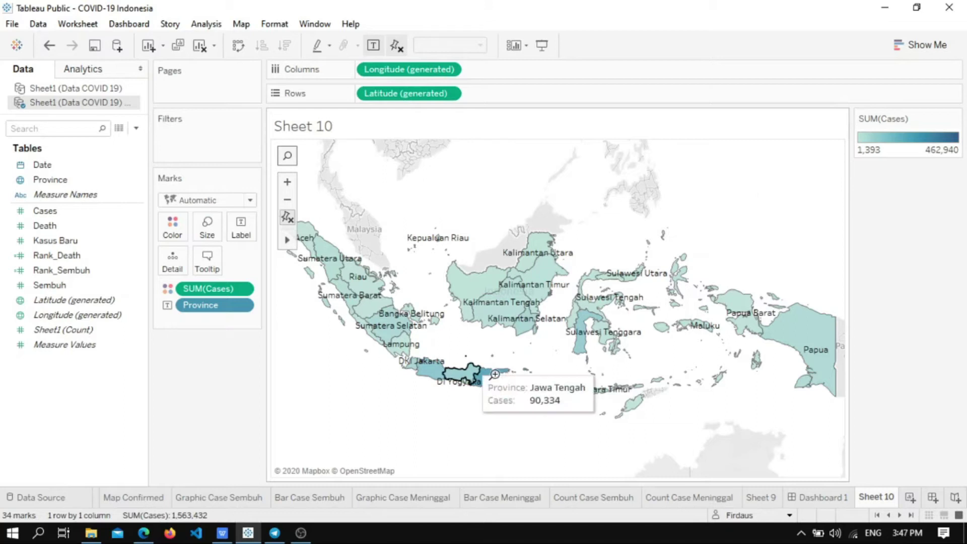
Step: Change the Cases color scale to a custom sequential palette in dark yellow #dfdf00
double_click(907, 144)
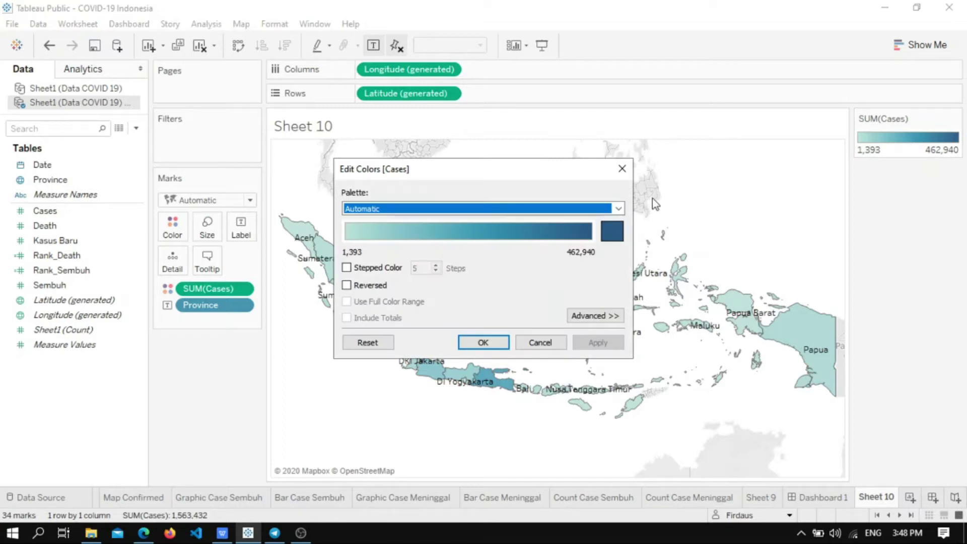
left_click(611, 240)
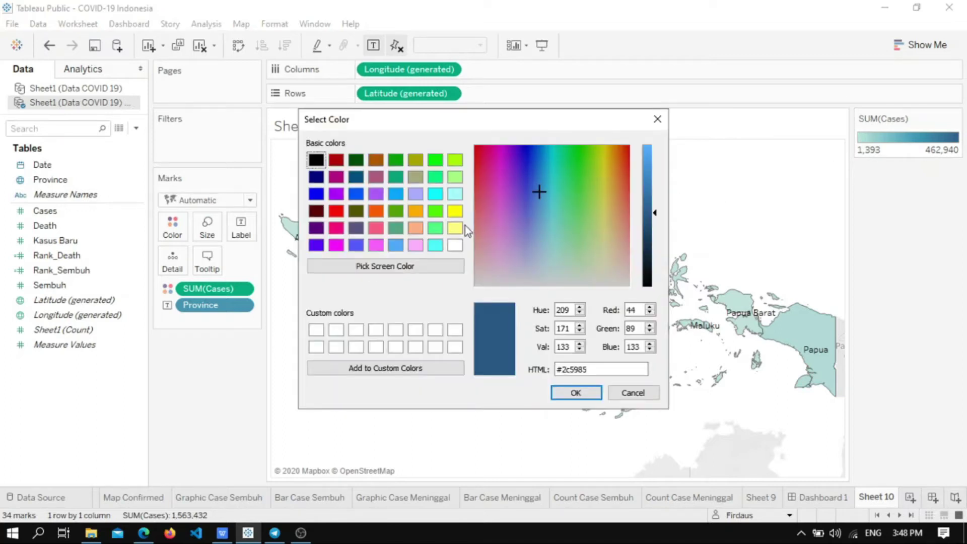
left_click(455, 211)
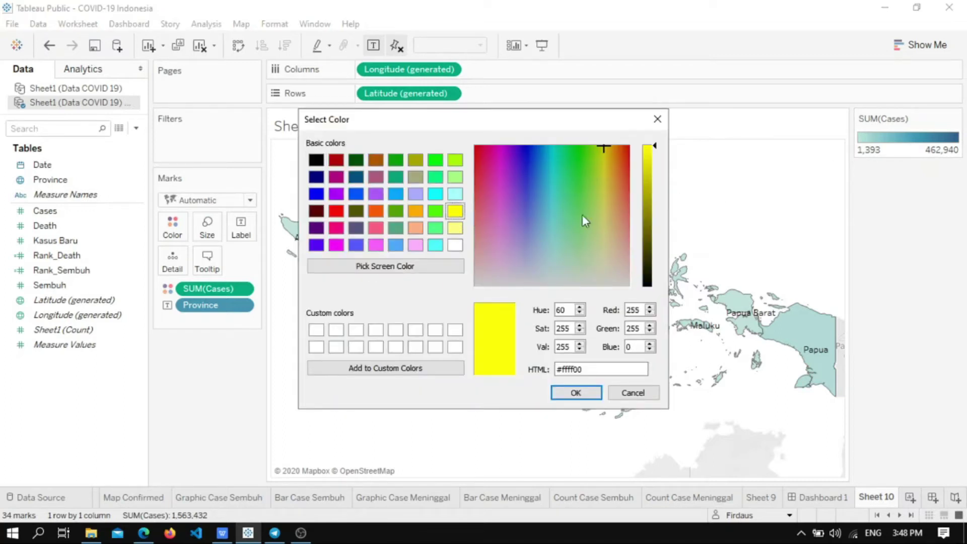
left_click(647, 165)
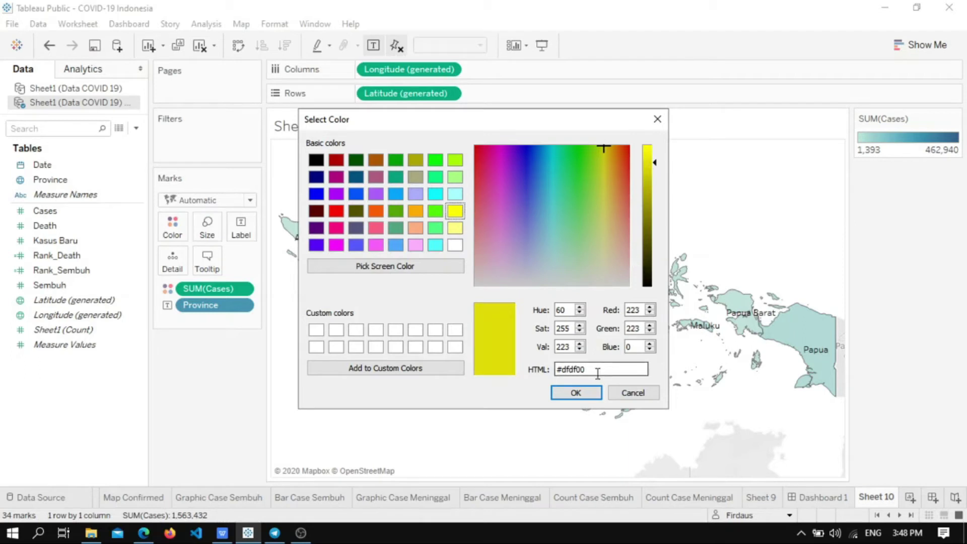
left_click(579, 392)
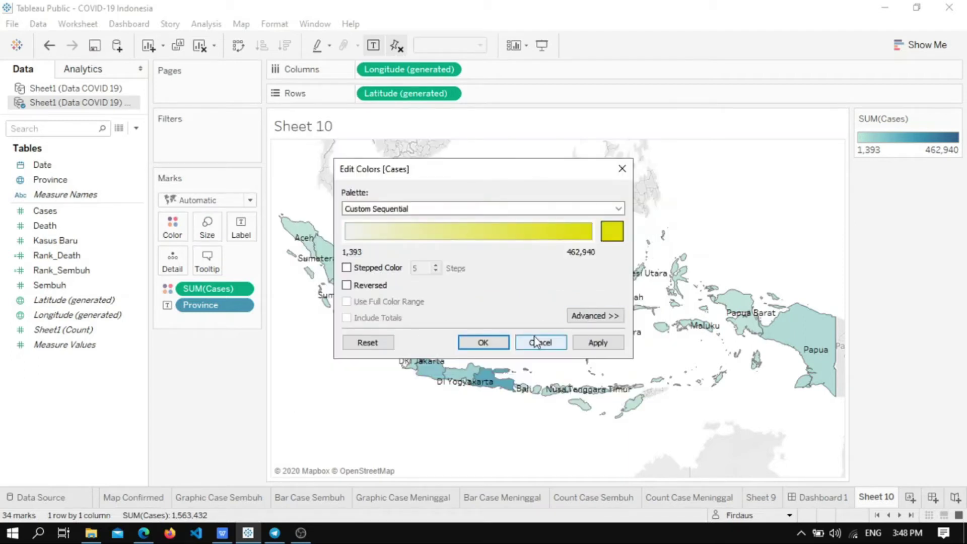
left_click(497, 342)
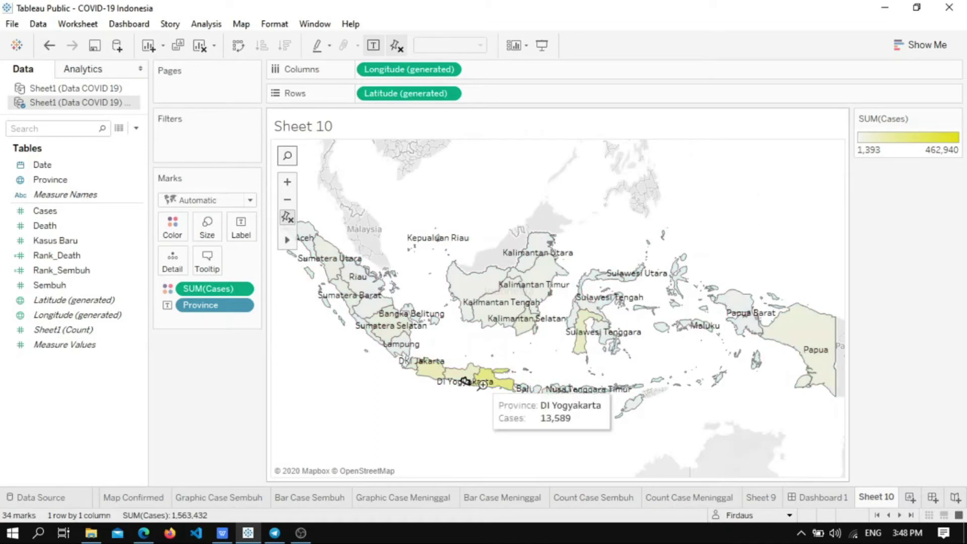
mouse_move(497, 384)
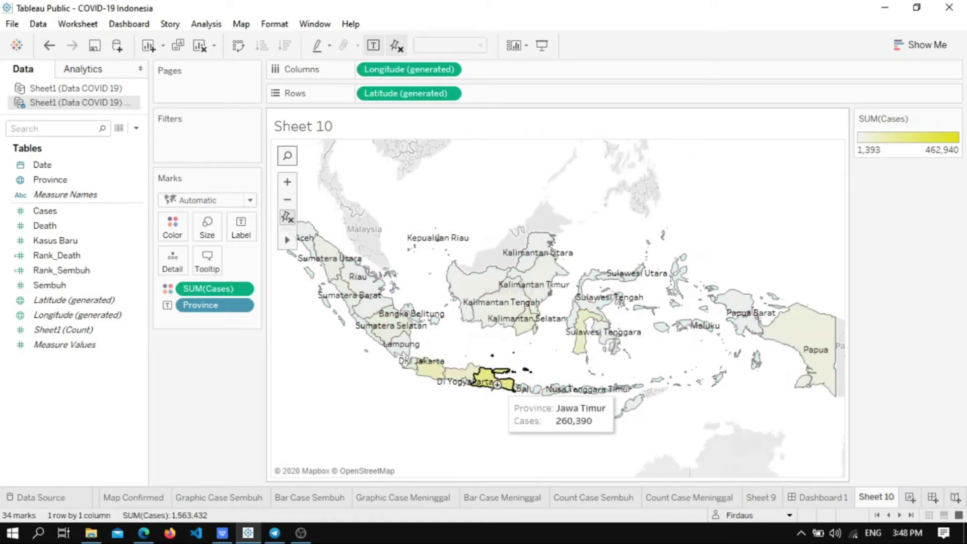
Step: Refer to the map on Dashboard 1 and size the Sheet 10 map marks by Cases
left_click(826, 498)
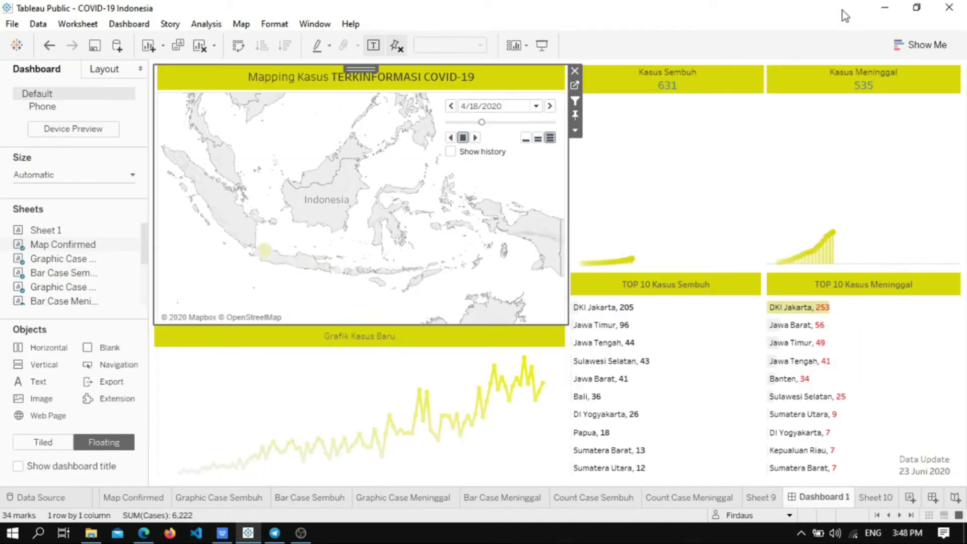
left_click(866, 499)
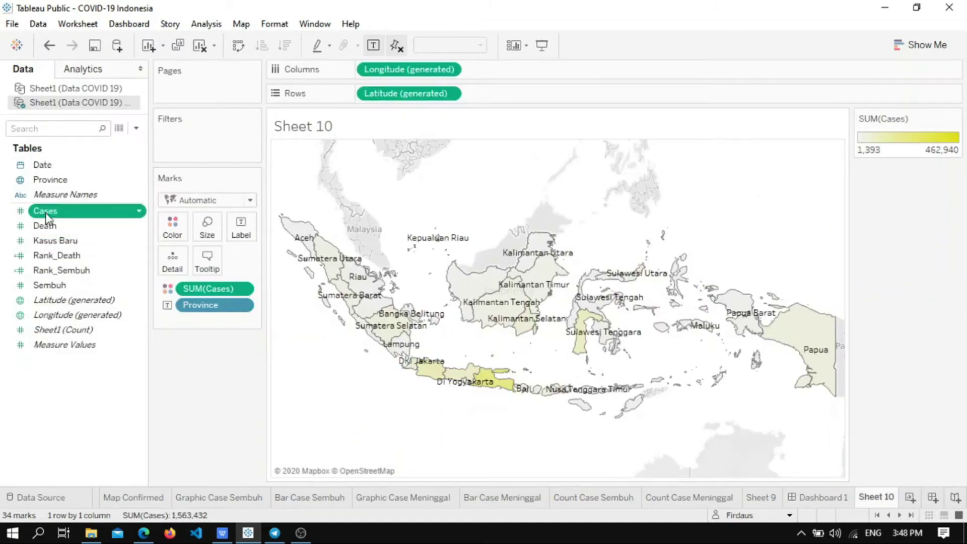
left_click_drag(45, 216, 207, 238)
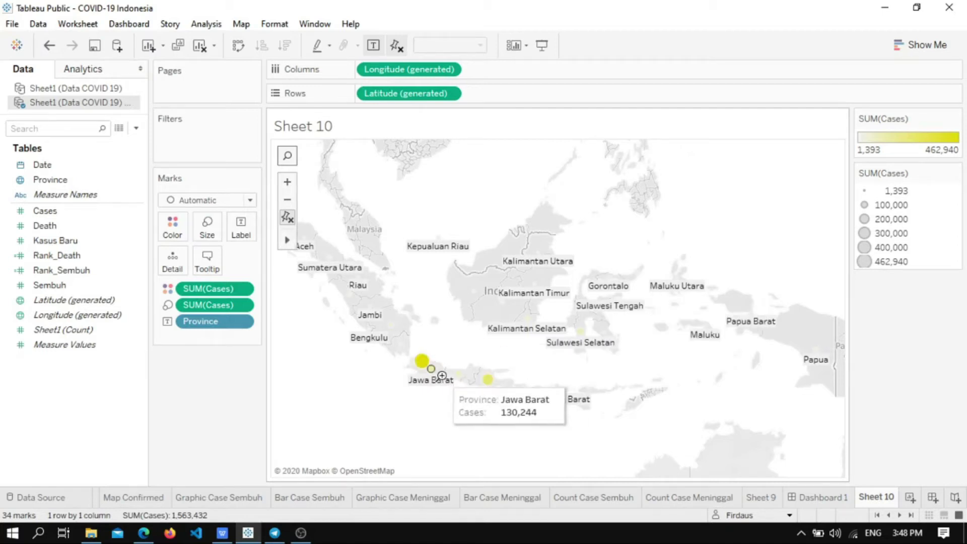
Step: Enlarge the case circles to about the middle of the mark size range and look over the map
left_click(207, 228)
left_click_drag(231, 261, 262, 263)
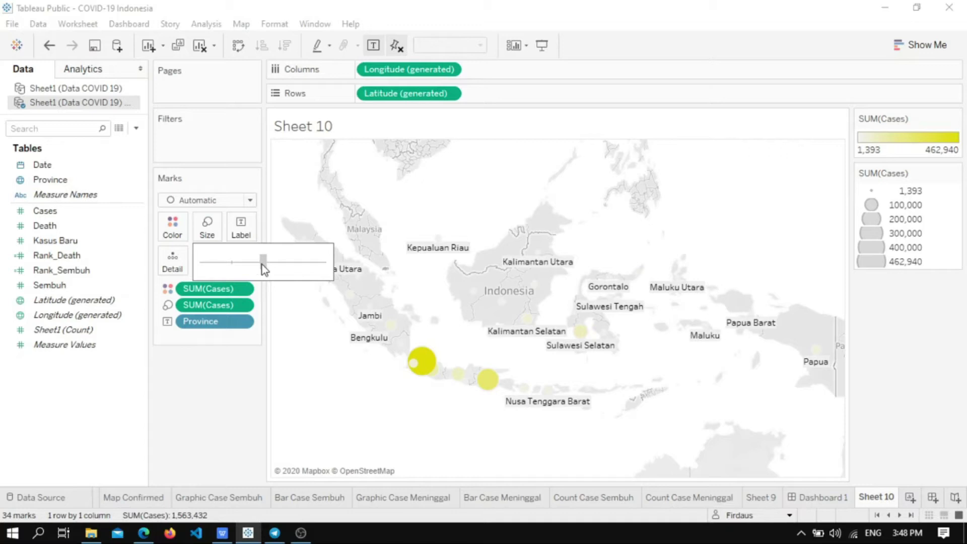
mouse_move(452, 370)
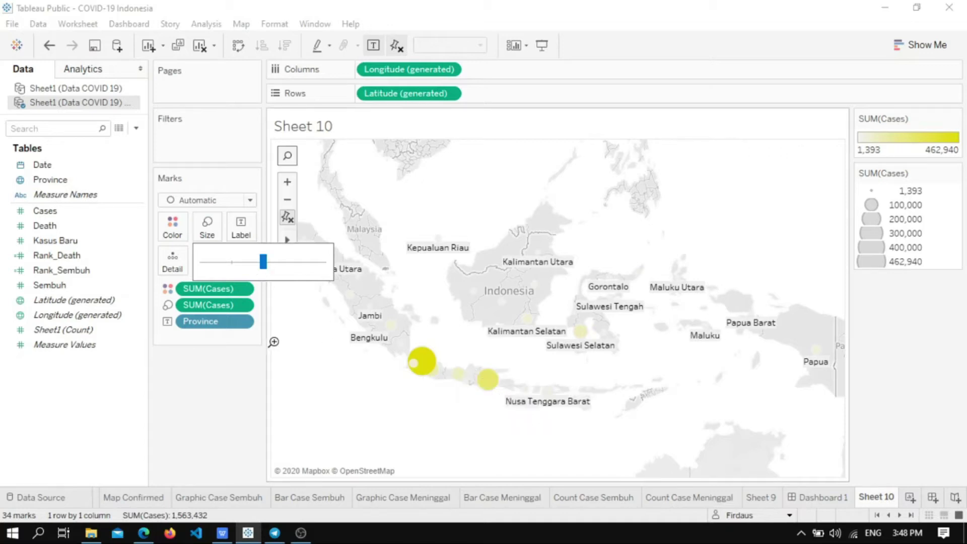
left_click(233, 397)
mouse_move(581, 332)
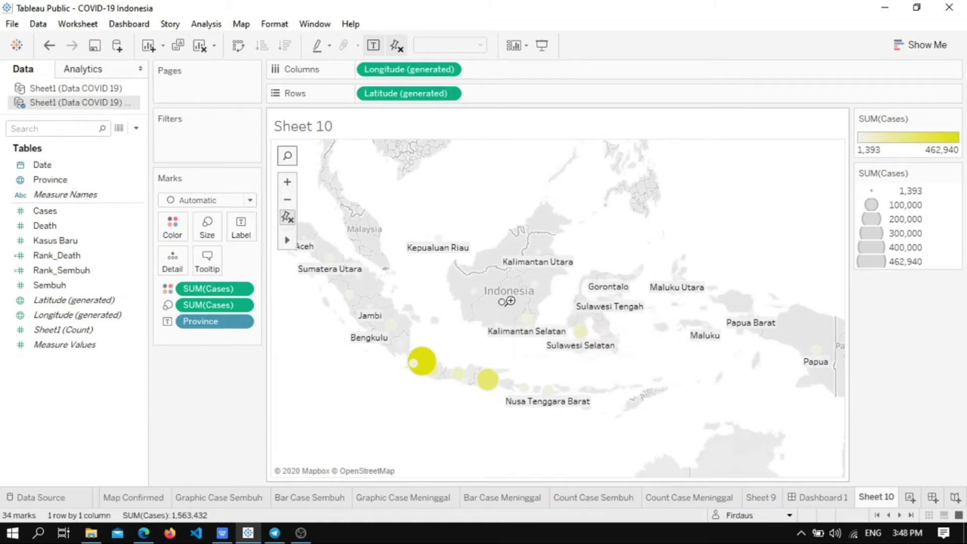
mouse_move(537, 286)
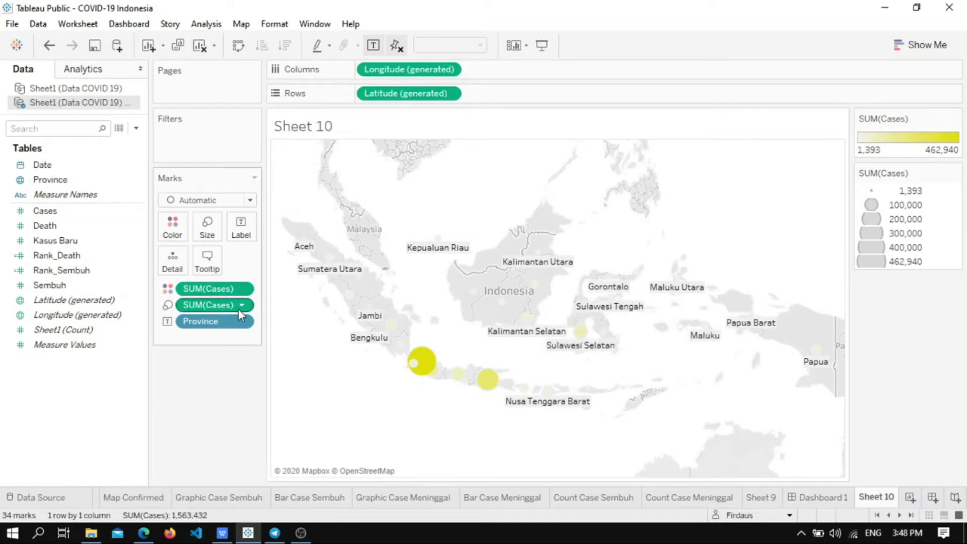
Step: Set the font size of the province labels to 7 and inspect the circles on western Java
left_click(247, 235)
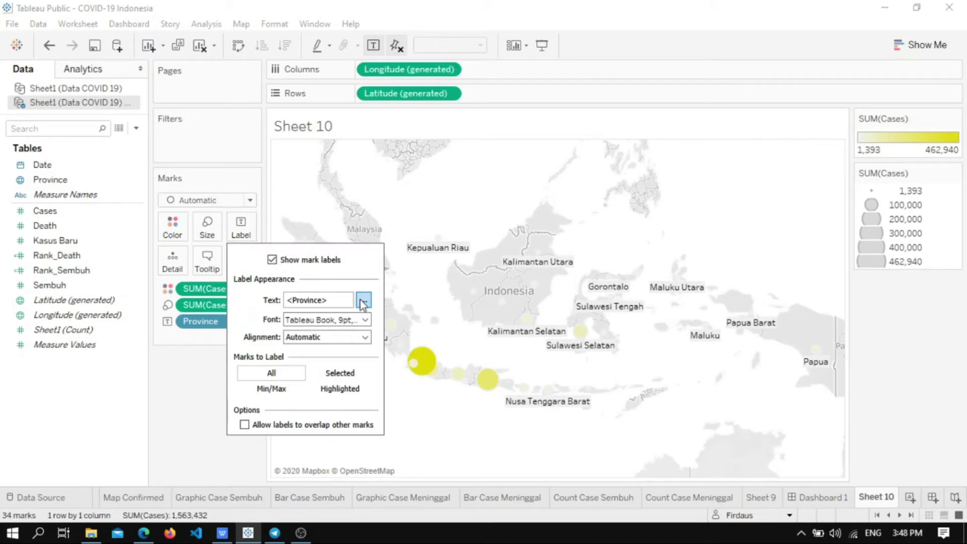
left_click(364, 319)
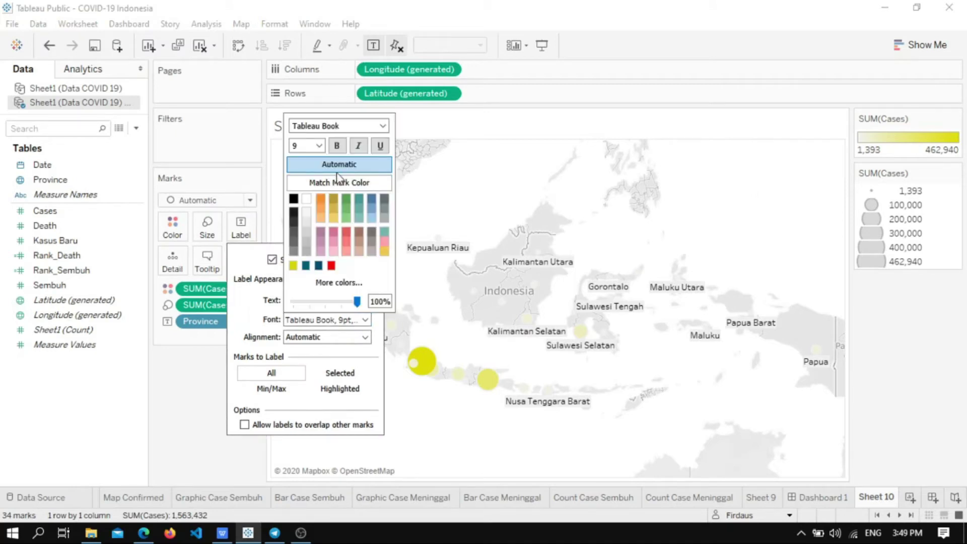
left_click(319, 146)
left_click(302, 146)
type("7")
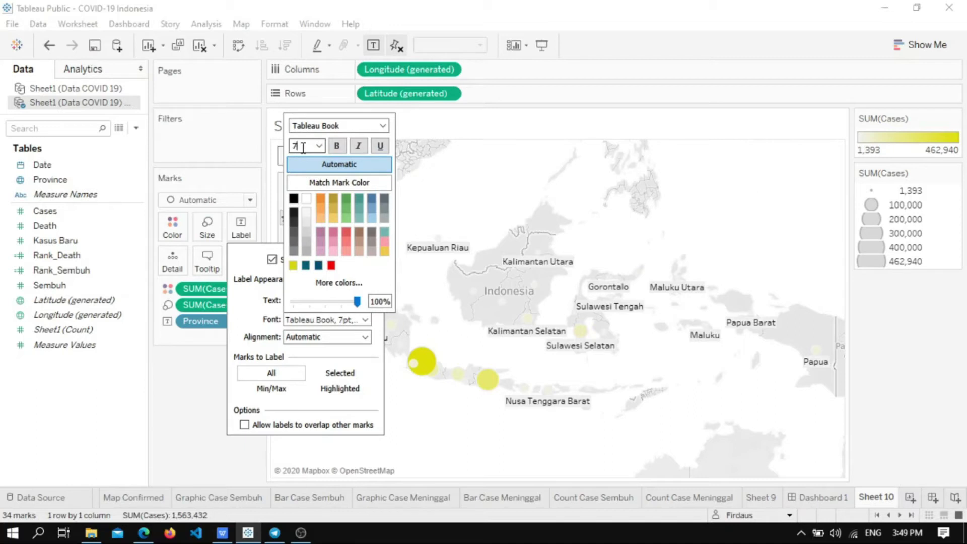
key("Return")
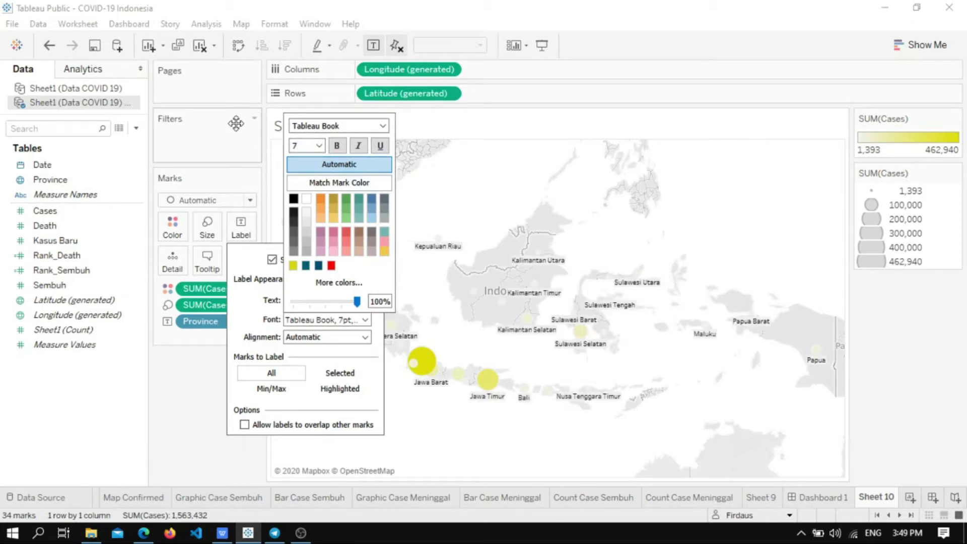
left_click(473, 110)
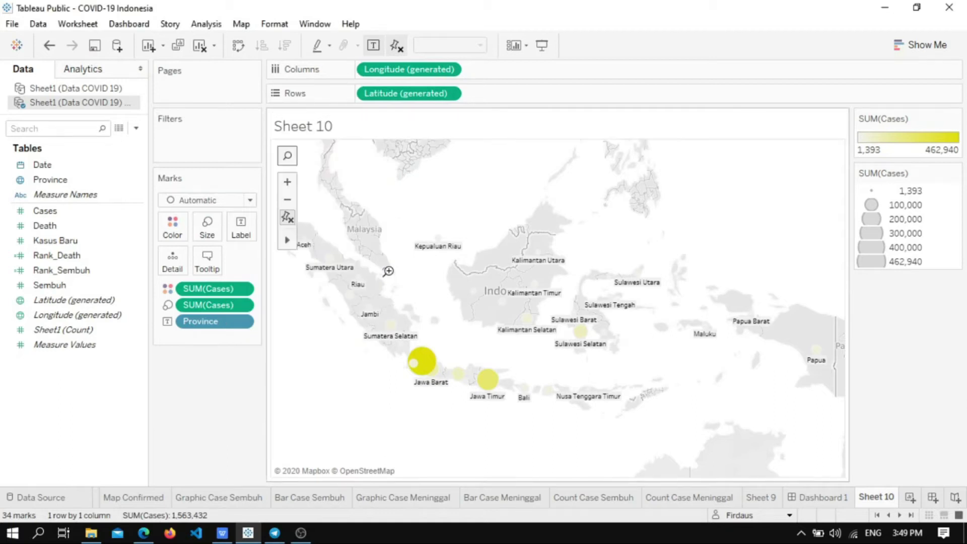
mouse_move(417, 359)
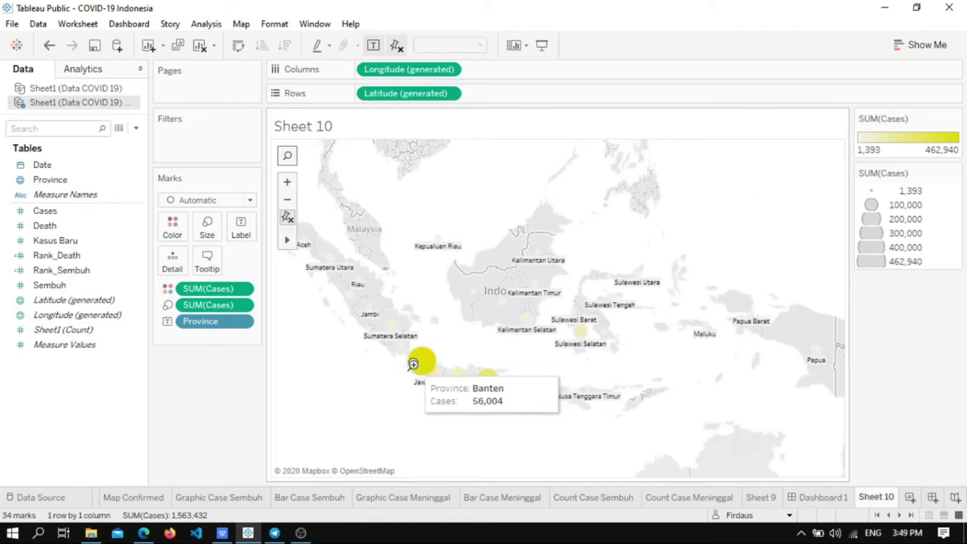
Step: Page the Sheet 10 map by Date, using the exact date instead of the year
mouse_move(478, 375)
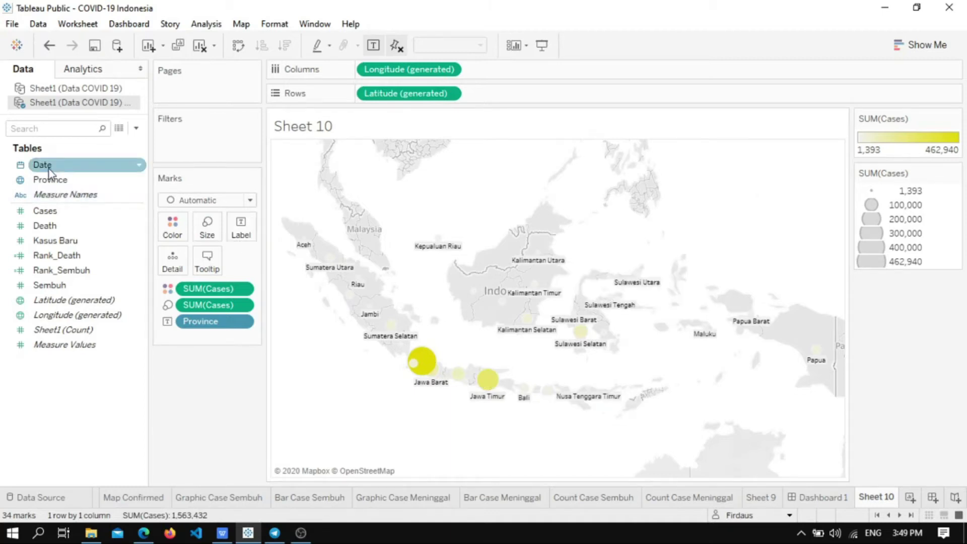
left_click_drag(46, 170, 172, 86)
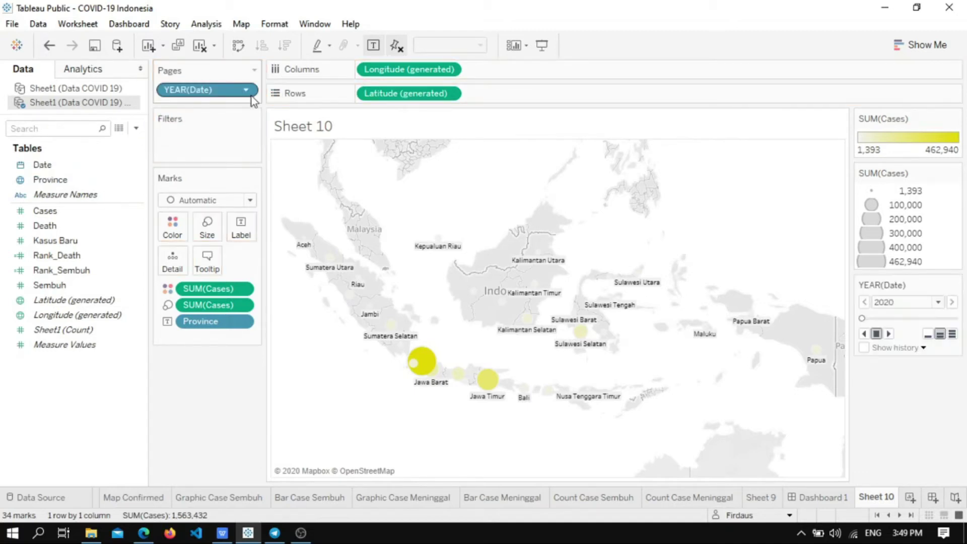
left_click(247, 91)
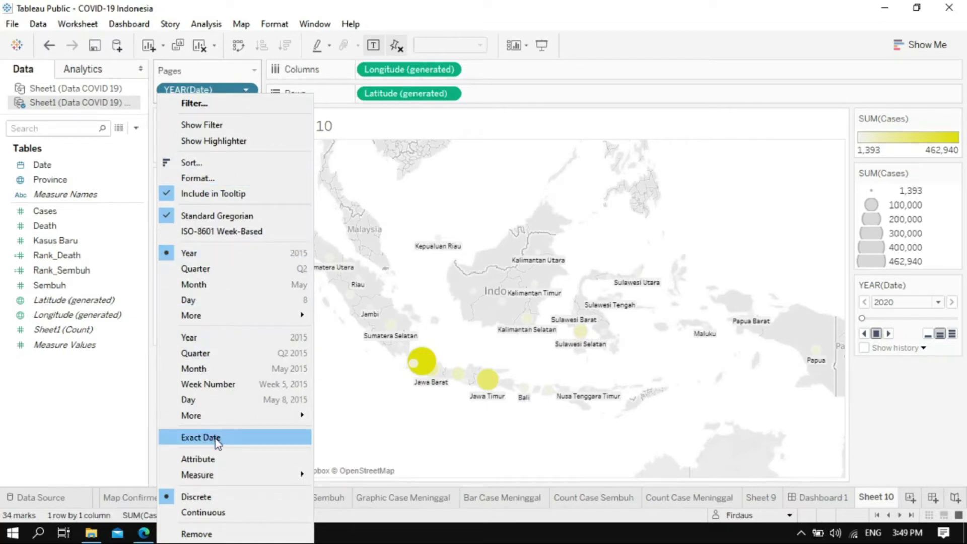
key("Escape")
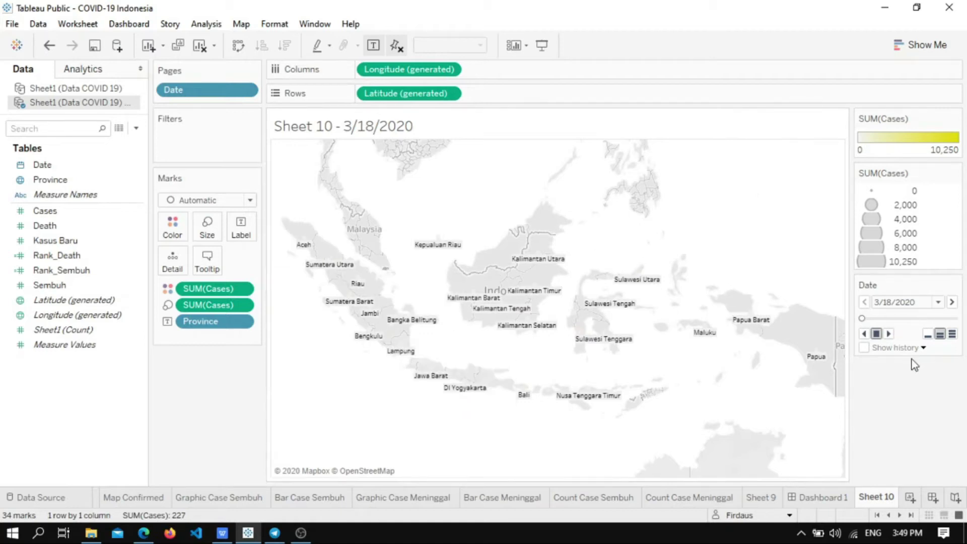
Step: Play the date pages forward at the fastest speed up to 6/23/2020 and watch the case circles grow
left_click(889, 334)
left_click(952, 334)
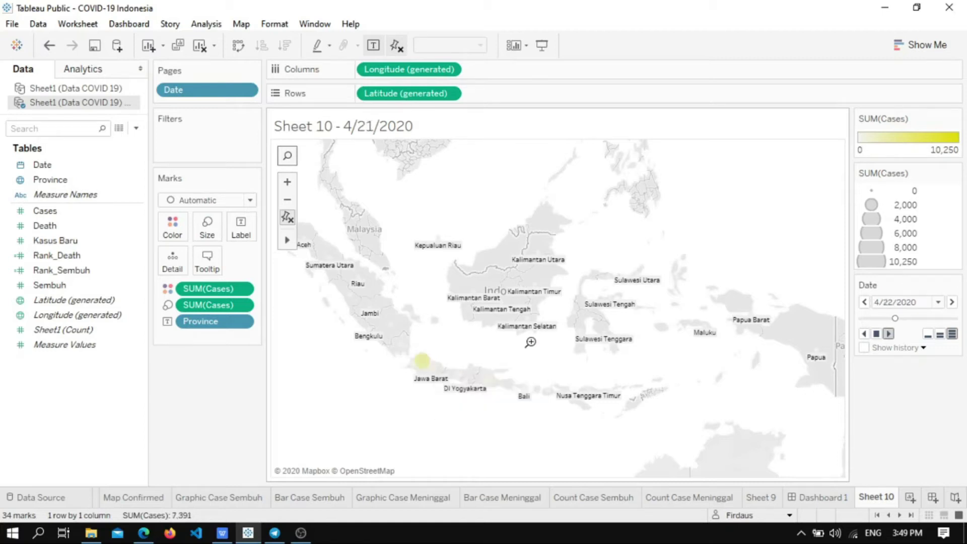
mouse_move(607, 348)
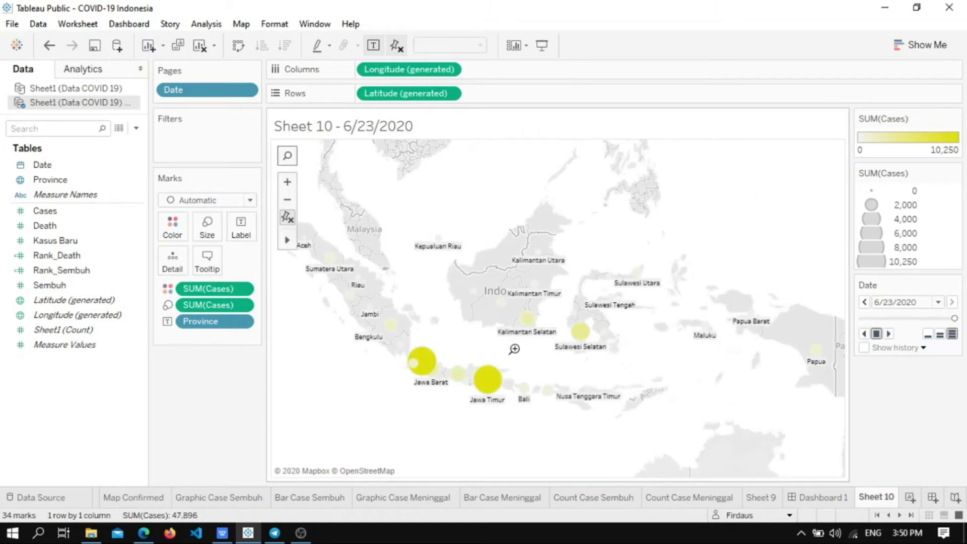
mouse_move(489, 388)
left_click(241, 24)
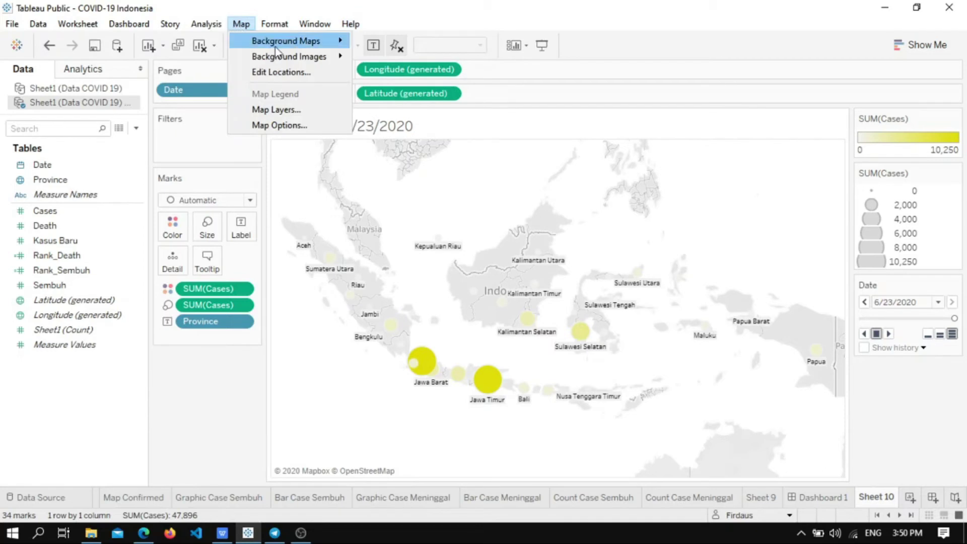
mouse_move(301, 49)
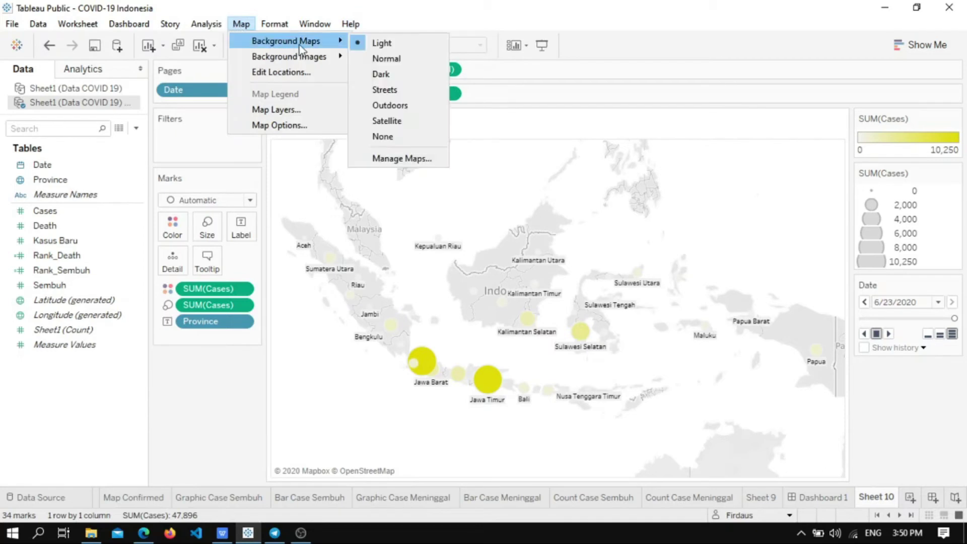
left_click(279, 125)
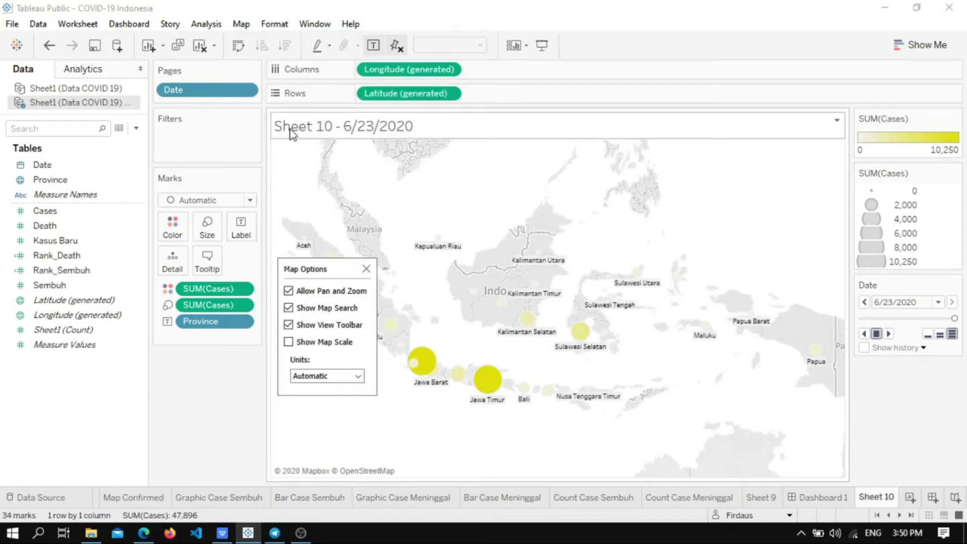
left_click(366, 269)
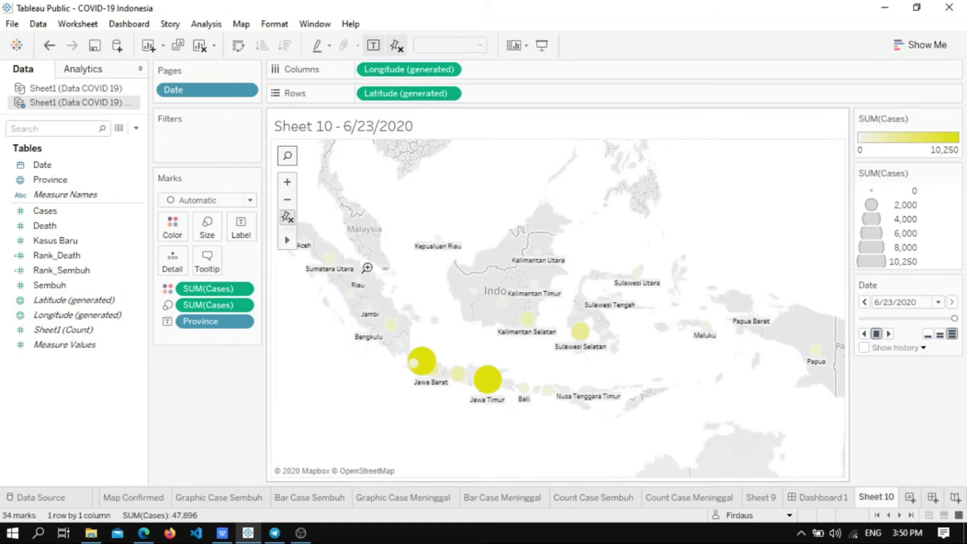
Step: Open the map layer settings and set the background style to Normal
left_click(240, 23)
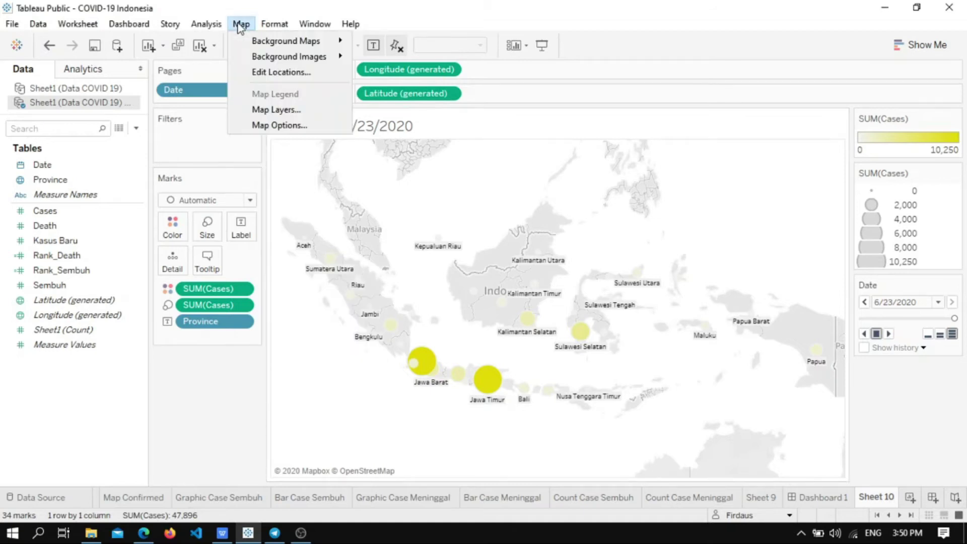
left_click(285, 109)
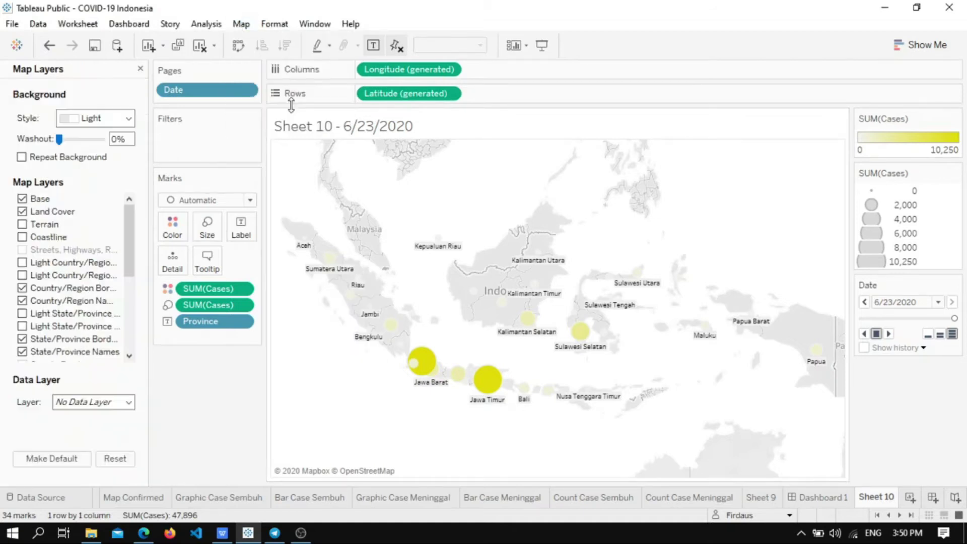
left_click(95, 119)
key("Escape")
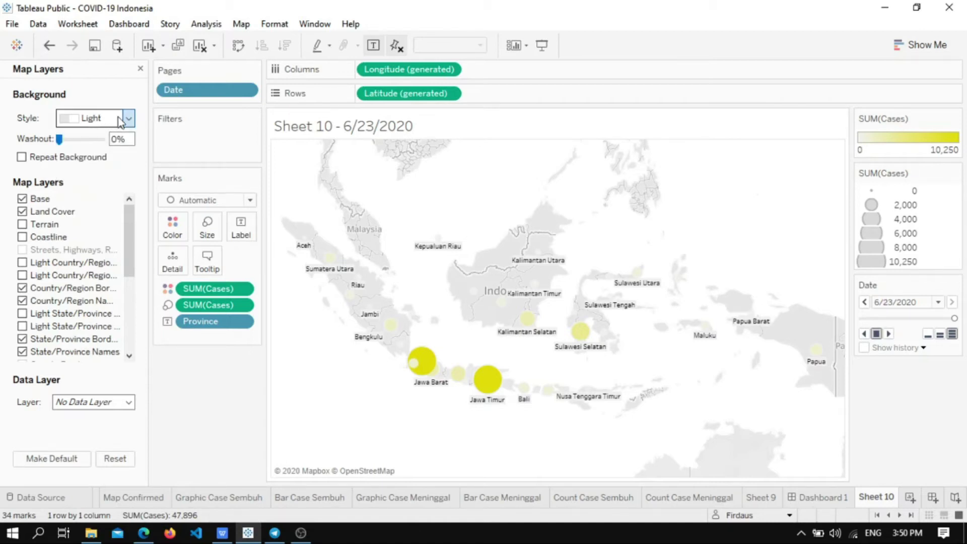
scroll(123, 124, "down", 1)
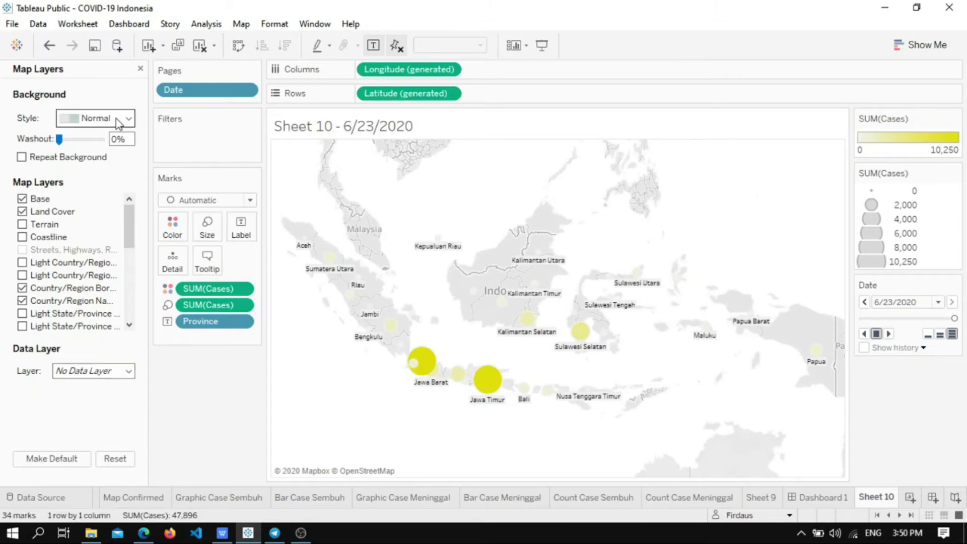
Step: Try the Dark and Streets background styles on the map and return it to Normal
left_click(127, 120)
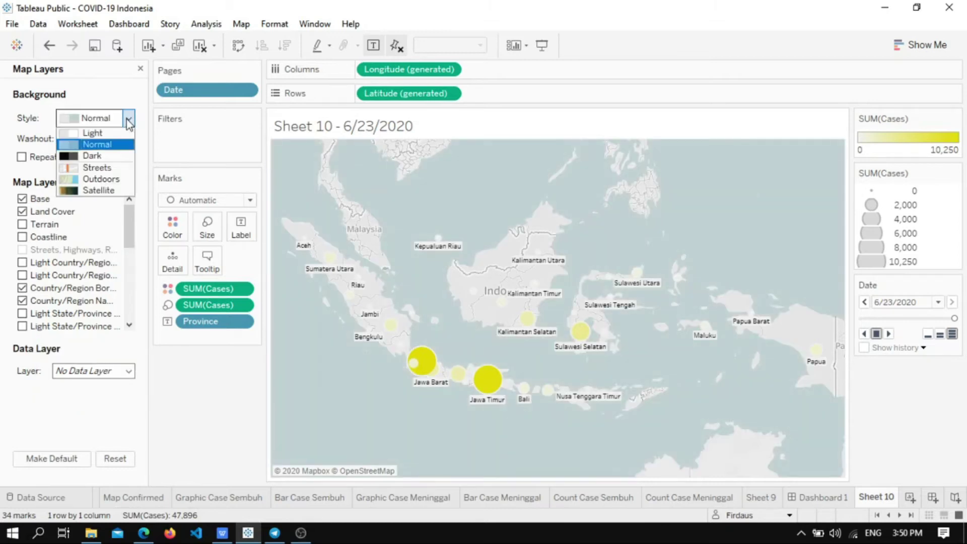
left_click(106, 158)
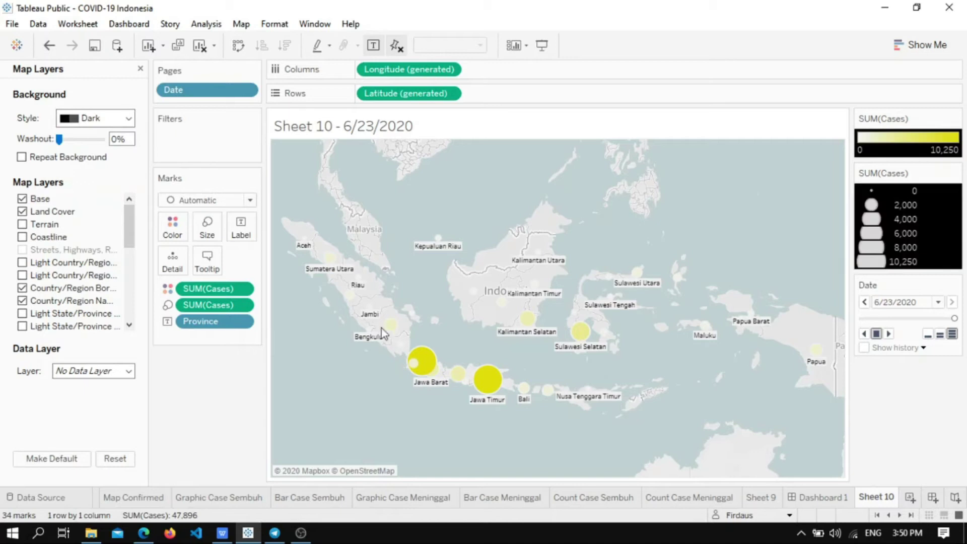
mouse_move(513, 316)
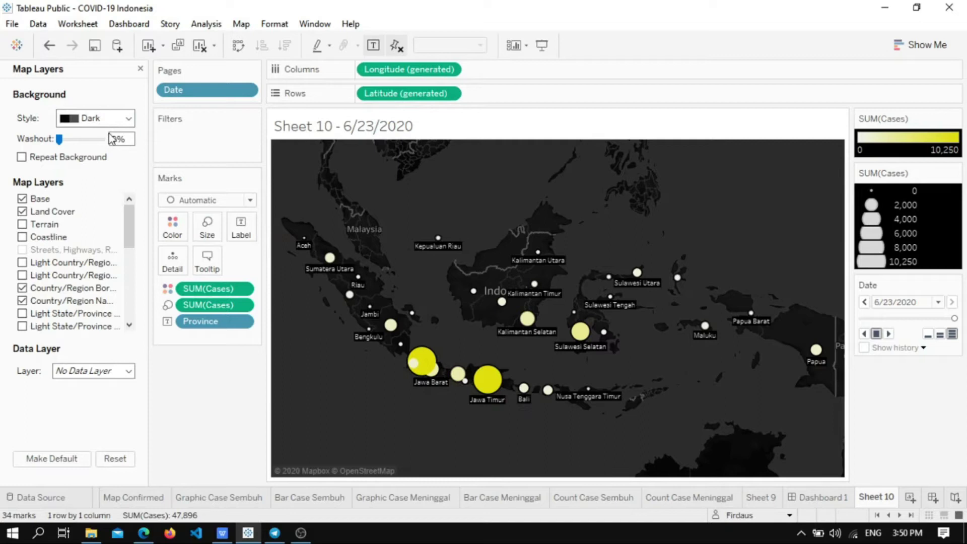
left_click(129, 120)
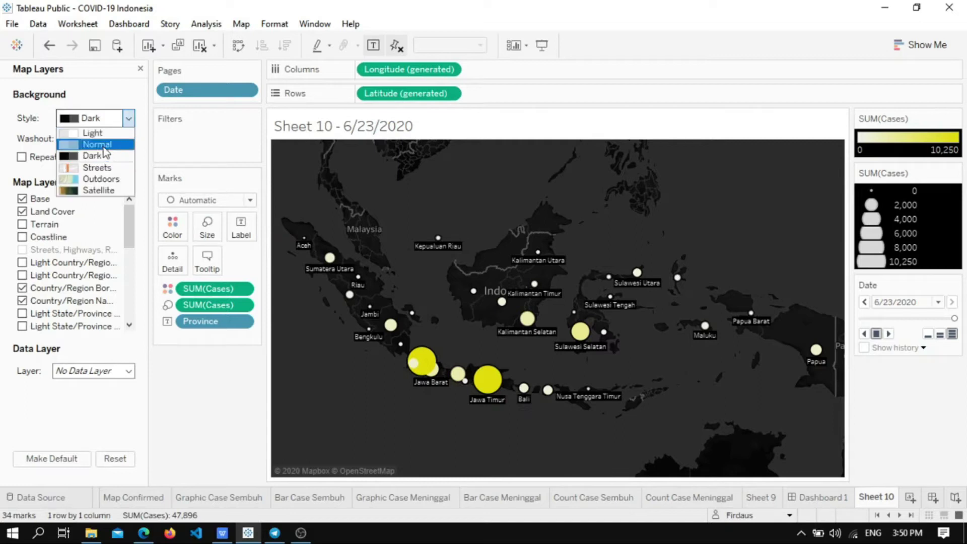
left_click(101, 168)
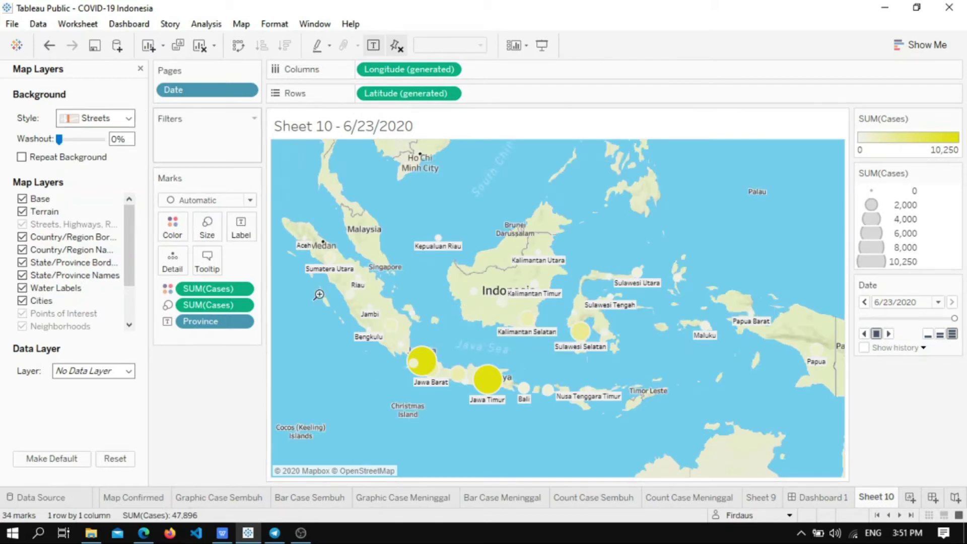
left_click(121, 118)
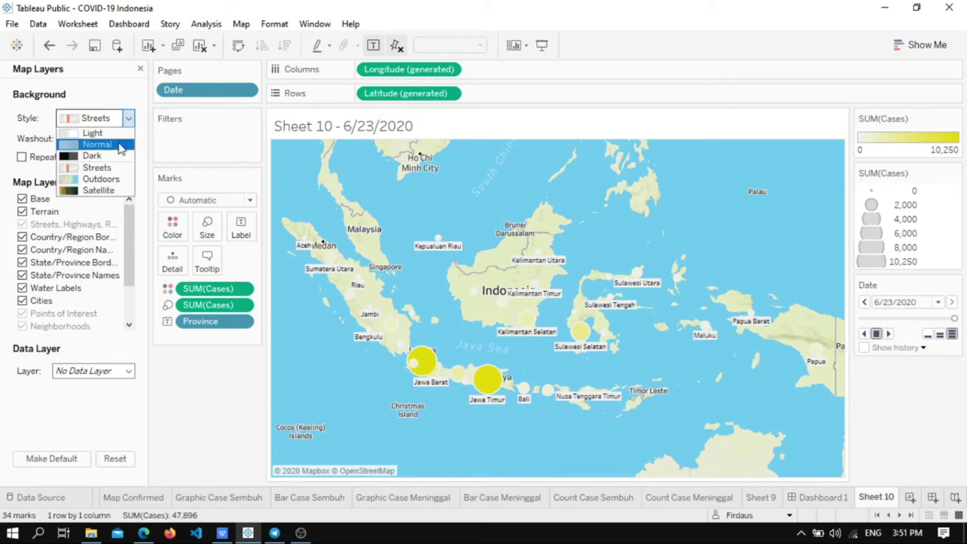
left_click(118, 143)
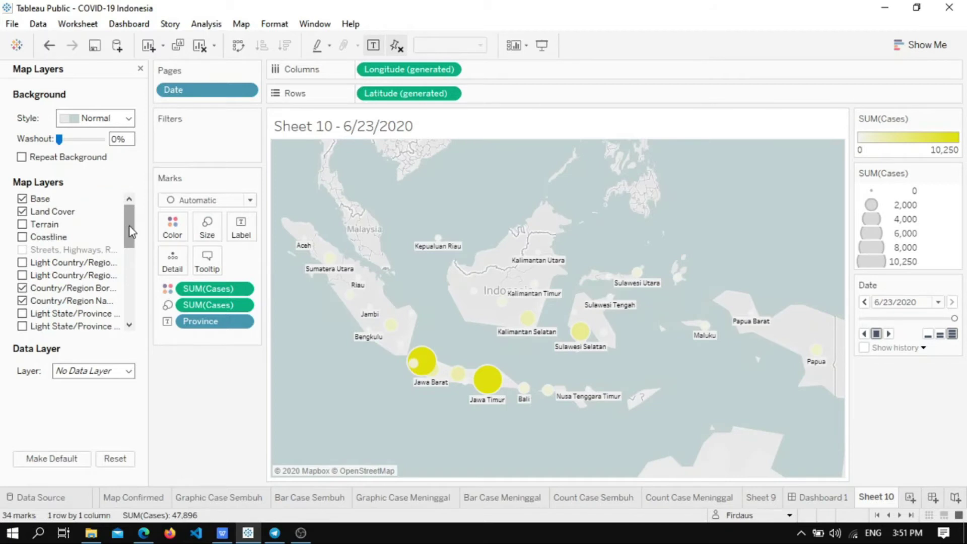
Step: Compare the Terrain and Coastline map layers, leaving Coastline on and Terrain off
scroll(129, 225, "down", 2)
scroll(129, 224, "up", 2)
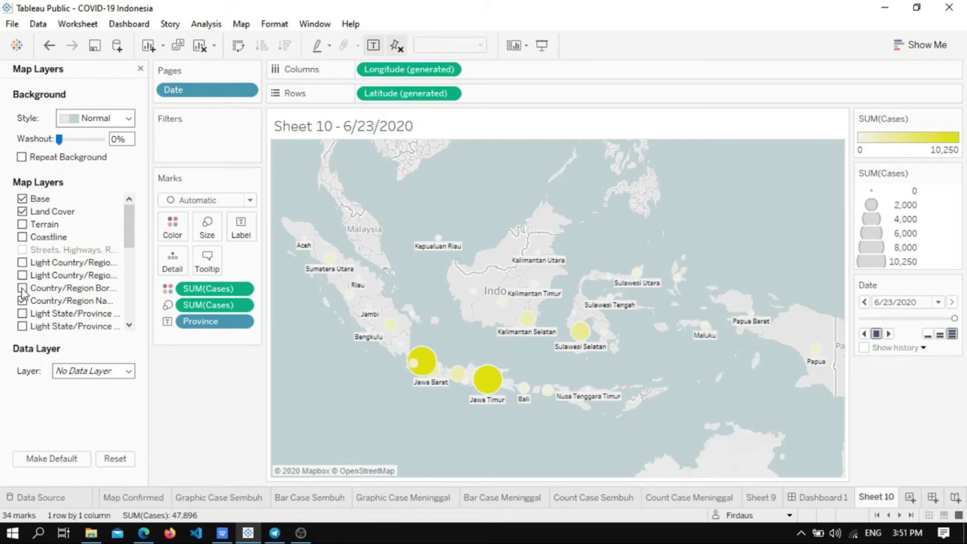
left_click(24, 224)
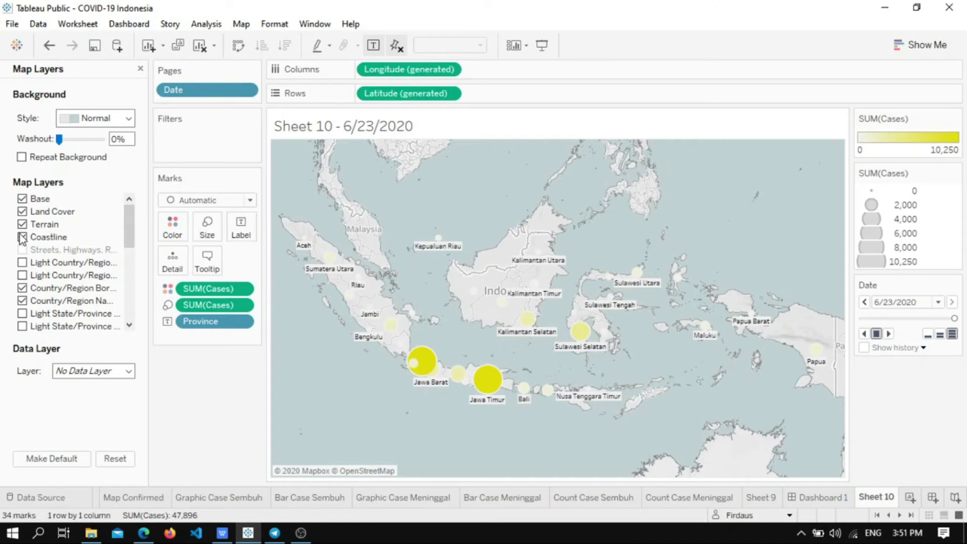
left_click(23, 237)
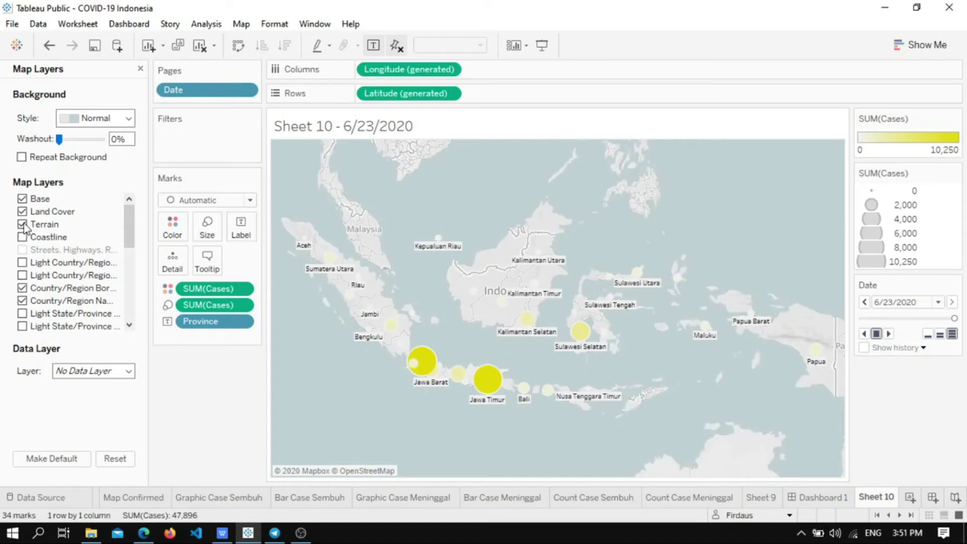
left_click(23, 225)
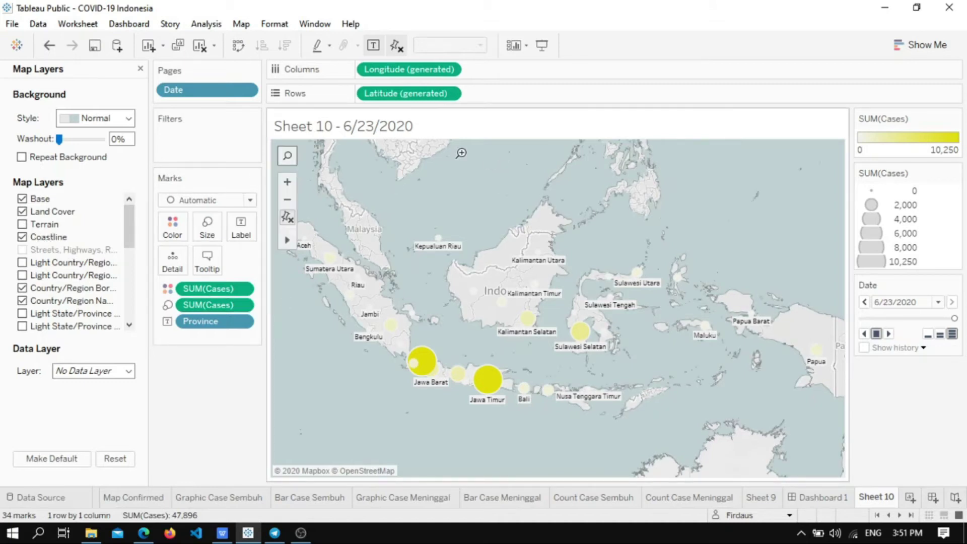
Step: Replace the default title of the map sheet with "Mapping Kasus COVID-19 TERKONFIRMASI"
double_click(426, 132)
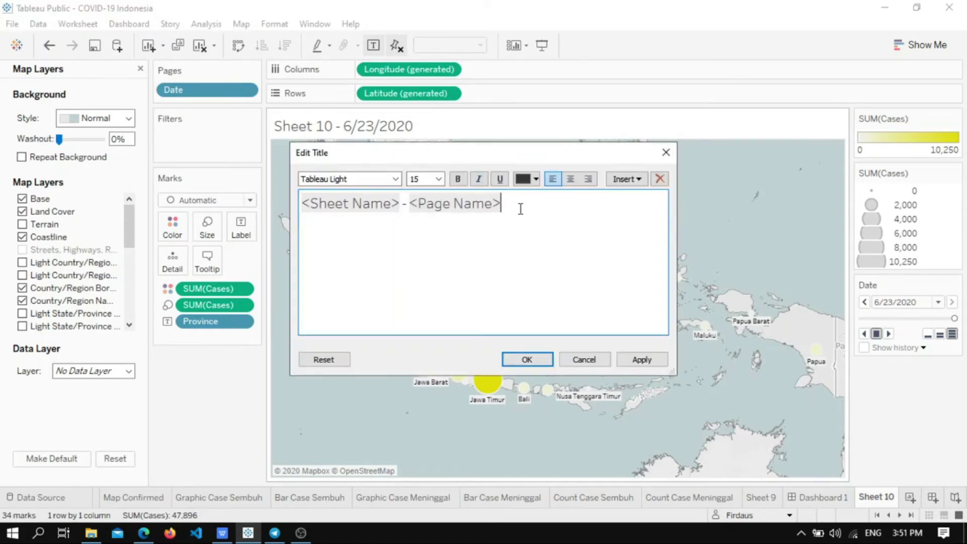
key("BackSpace")
key("BackSpace")
key("BackSpace")
key("BackSpace")
key("BackSpace")
key("BackSpace")
key("BackSpace")
key("BackSpace")
key("BackSpace")
key("BackSpace")
key("BackSpace")
key("BackSpace")
key("BackSpace")
key("BackSpace")
key("BackSpace")
key("BackSpace")
key("BackSpace")
key("BackSpace")
key("BackSpace")
key("BackSpace")
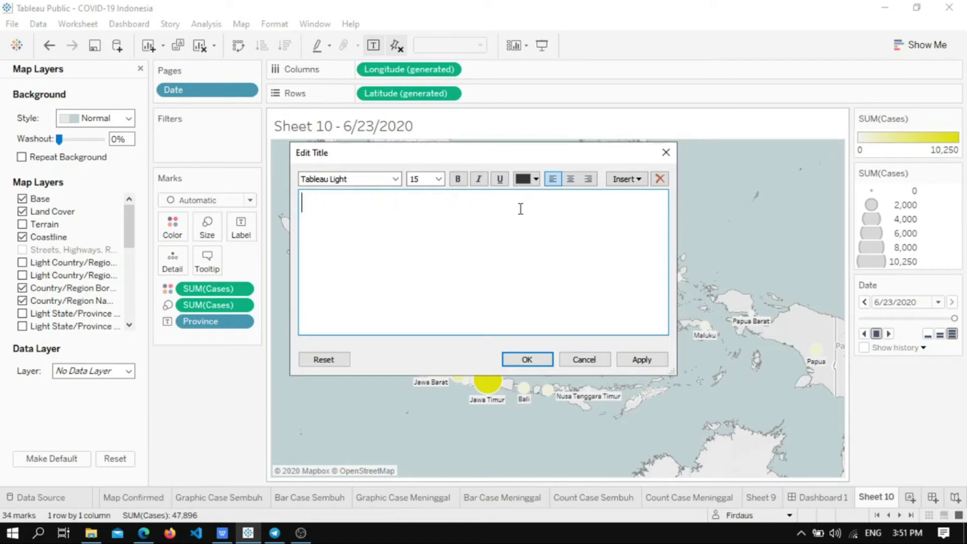
type("Maa")
type("ping Kasus COVID")
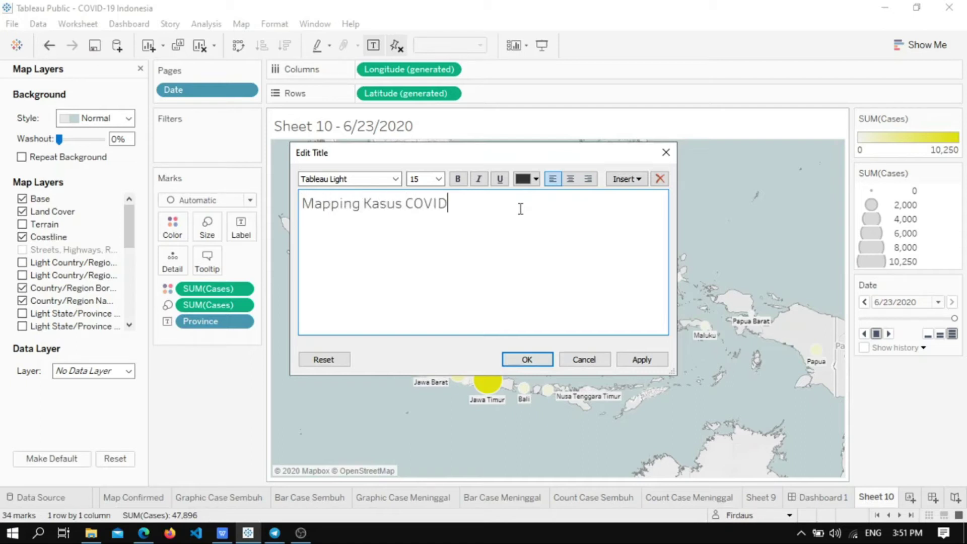
type("-19 TERKONFIRMASI")
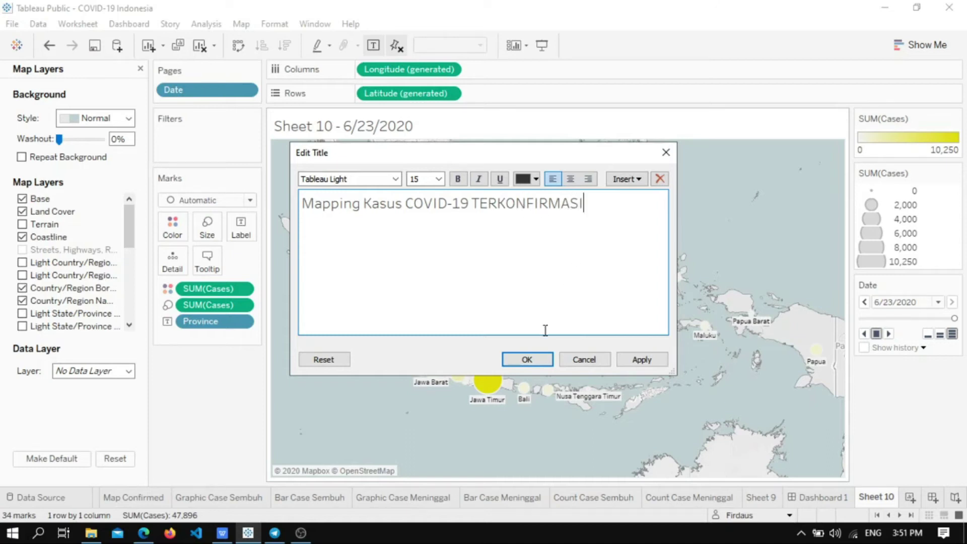
Step: Make the word TERKONFIRMASI in the sheet title bold
key("ctrl+shift+Left")
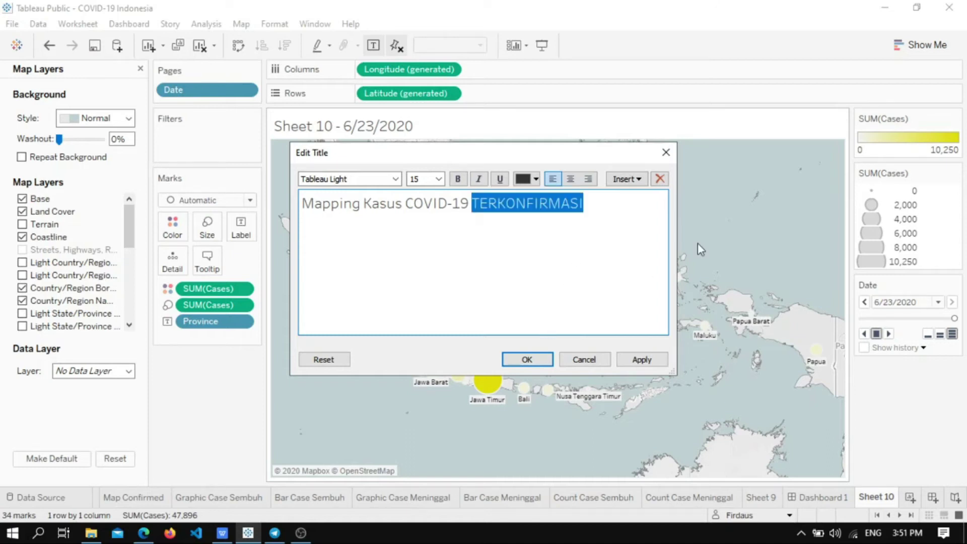
left_click(458, 179)
left_click(582, 204)
Step: Set the whole sheet title to font size 11, center it and apply the title changes
left_click_drag(599, 202, 303, 204)
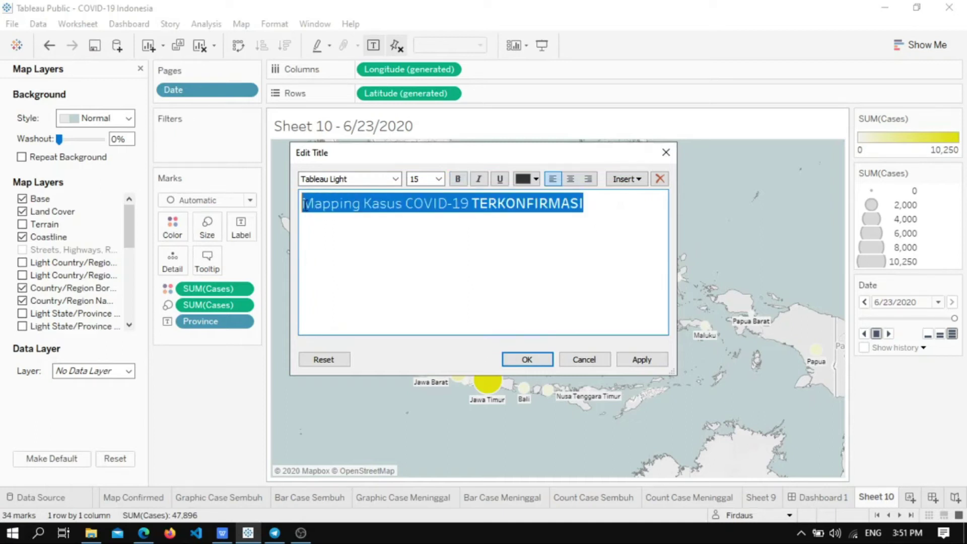
left_click(438, 183)
left_click(419, 220)
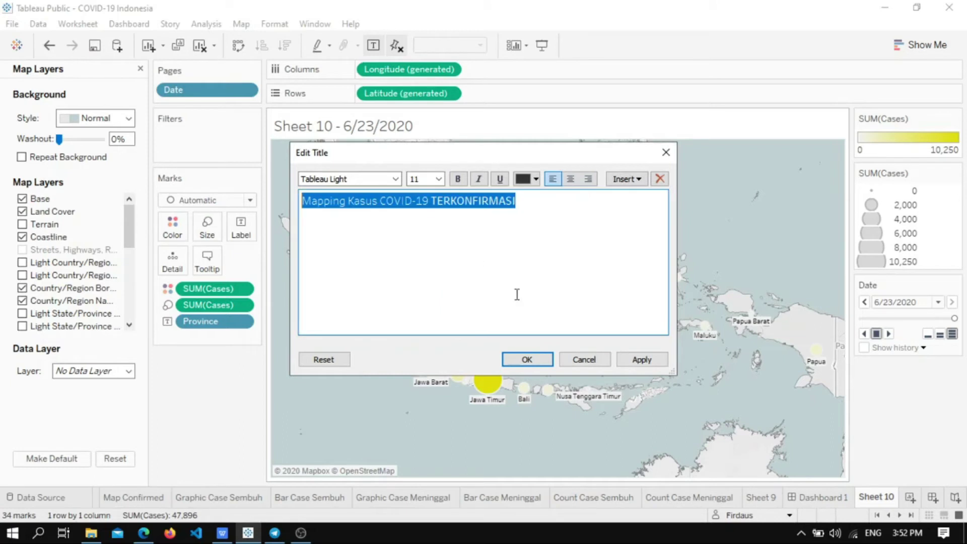
left_click(570, 178)
left_click(552, 255)
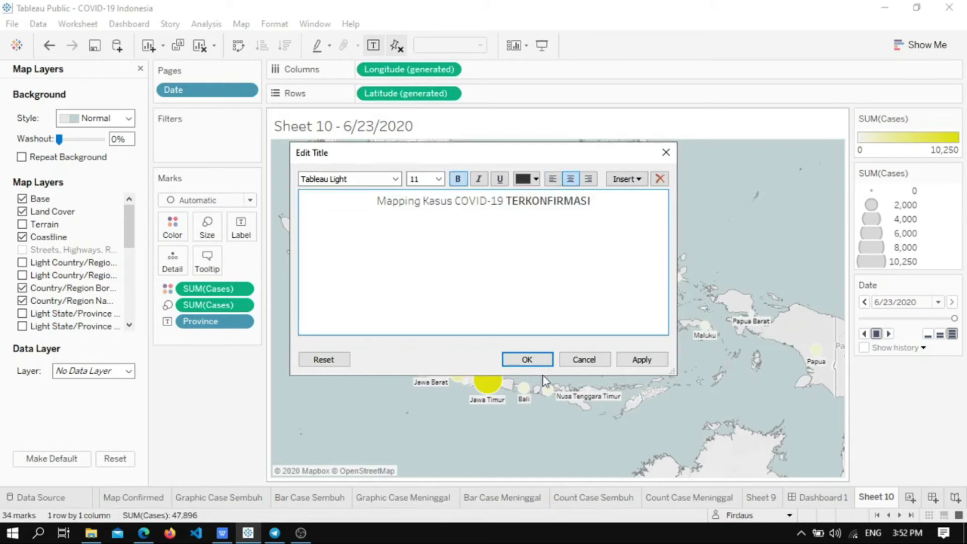
left_click(534, 360)
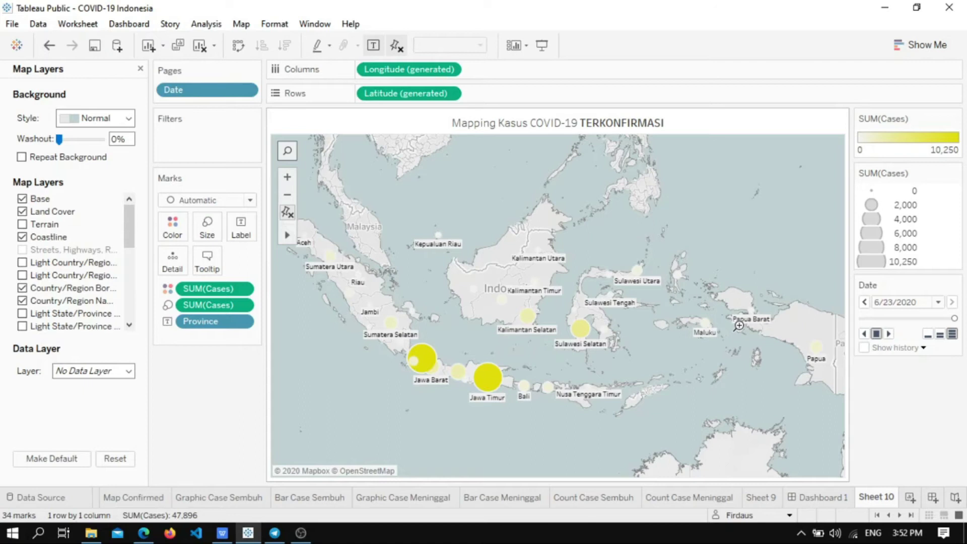
mouse_move(816, 351)
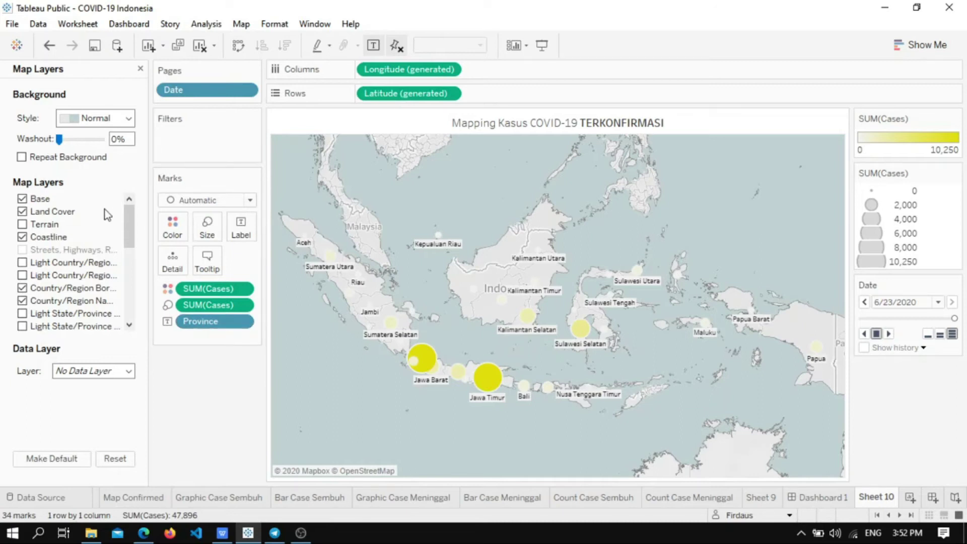
Step: Close the map layer settings and add a new blank worksheet after Sheet 10
left_click(141, 69)
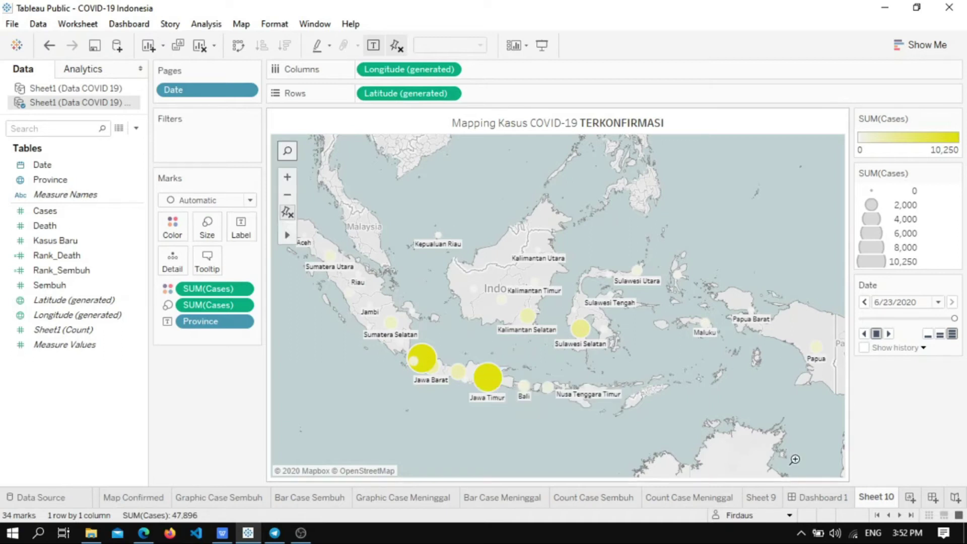
left_click(803, 497)
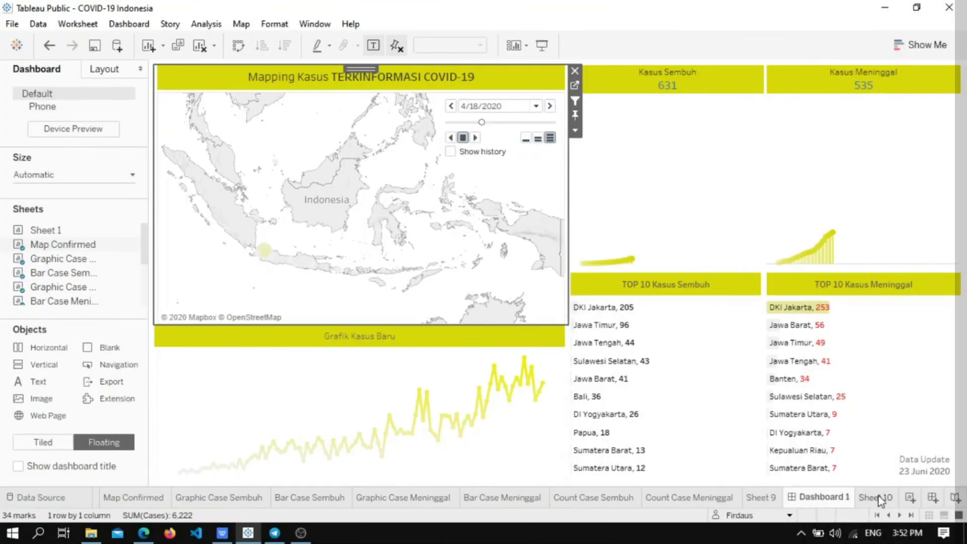
left_click(880, 497)
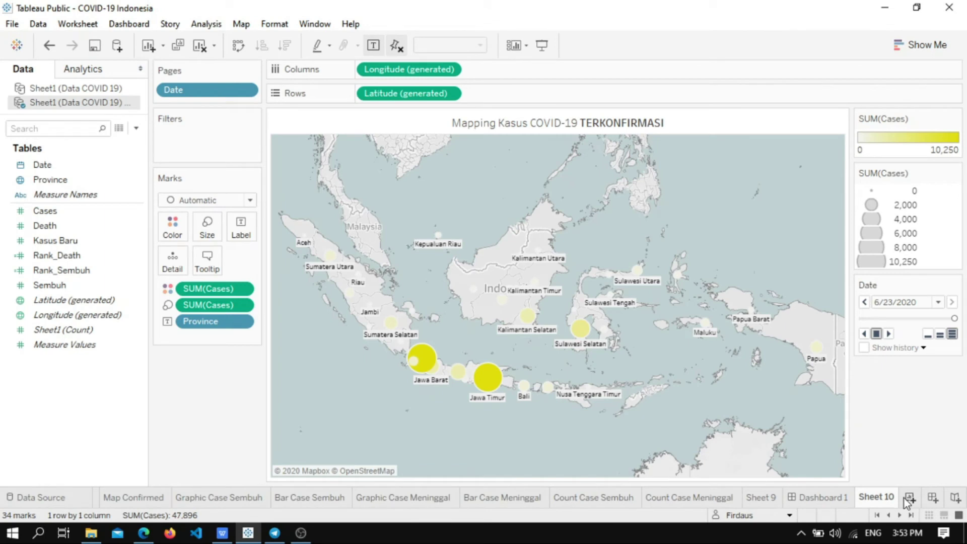
left_click(908, 498)
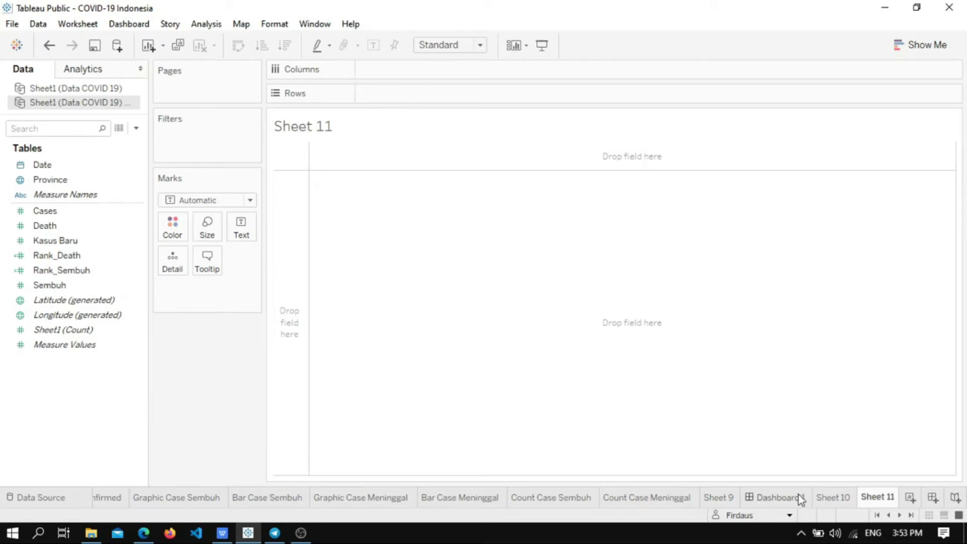
Step: Review the Kasus Sembuh chart on Dashboard 1 as a reference and return to Sheet 11
left_click(778, 498)
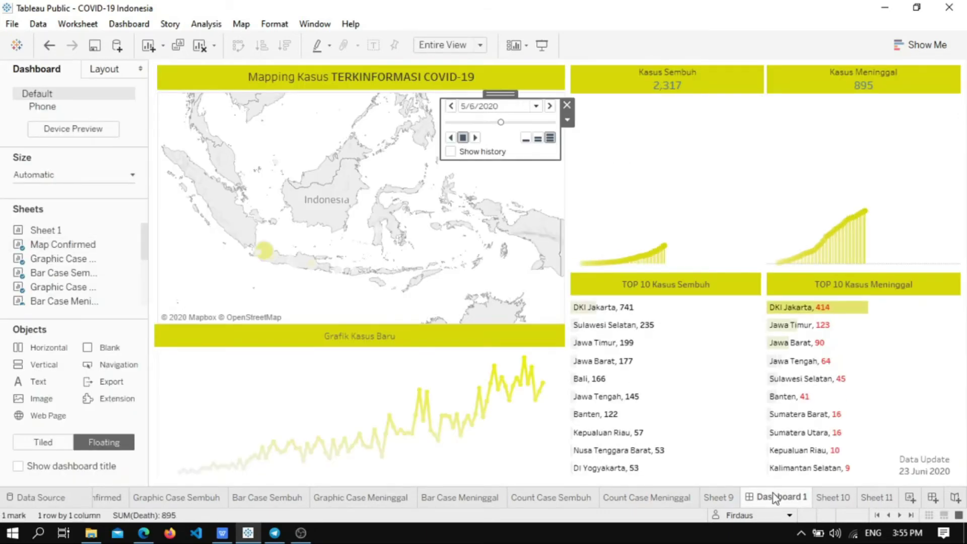
mouse_move(662, 255)
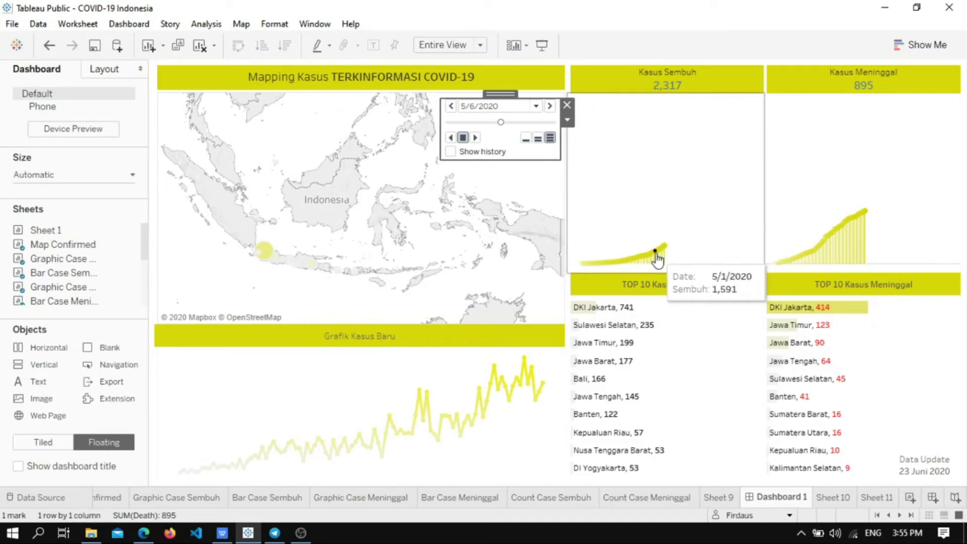
left_click(875, 501)
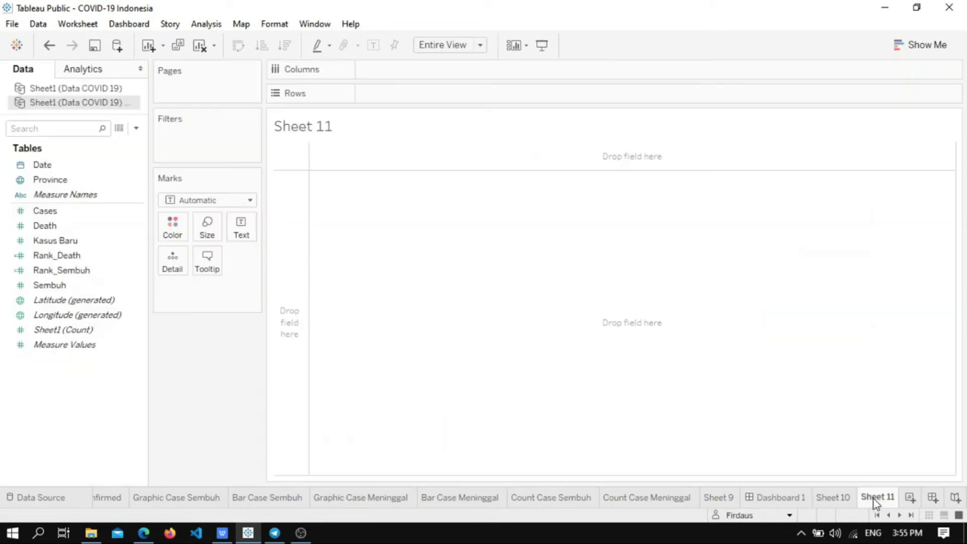
Step: Place the Sembuh measure twice on Rows of Sheet 11 to make two stacked charts
left_click(246, 200)
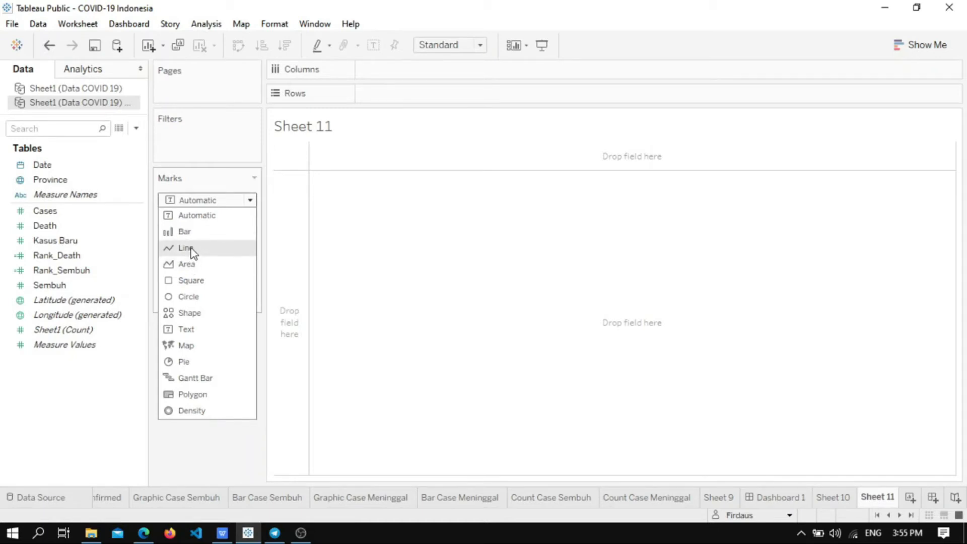
left_click(368, 224)
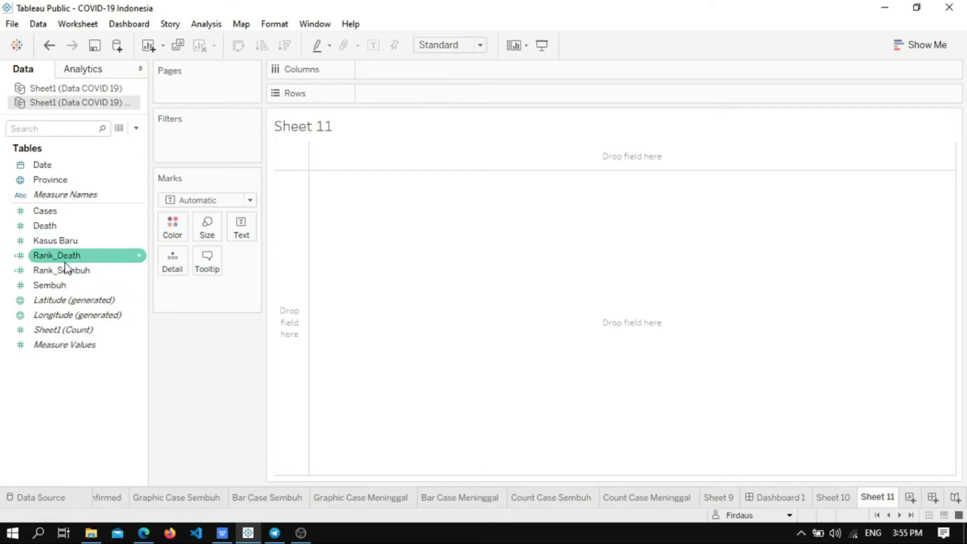
left_click(66, 285)
mouse_move(52, 291)
left_mouse_down()
mouse_move(352, 125)
mouse_move(376, 101)
left_mouse_up()
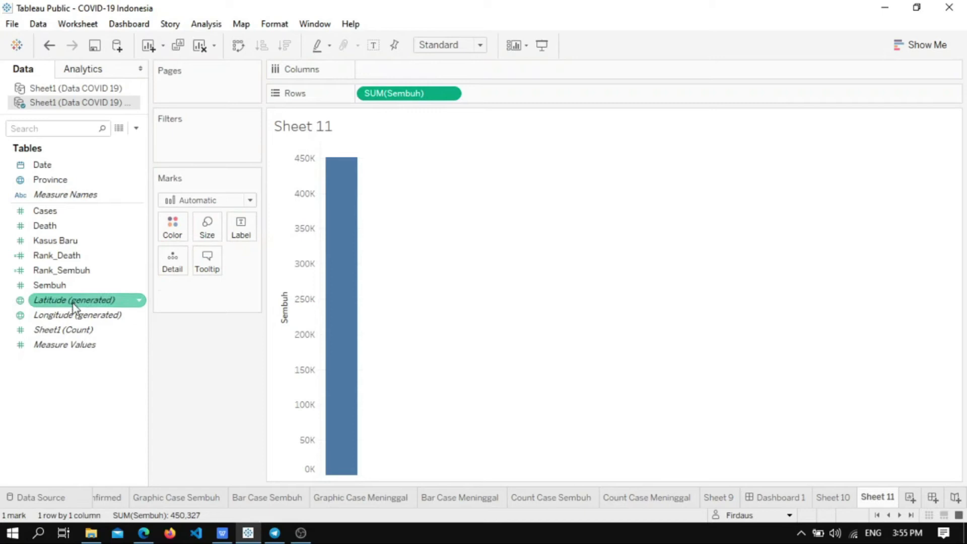
left_click_drag(54, 292, 493, 99)
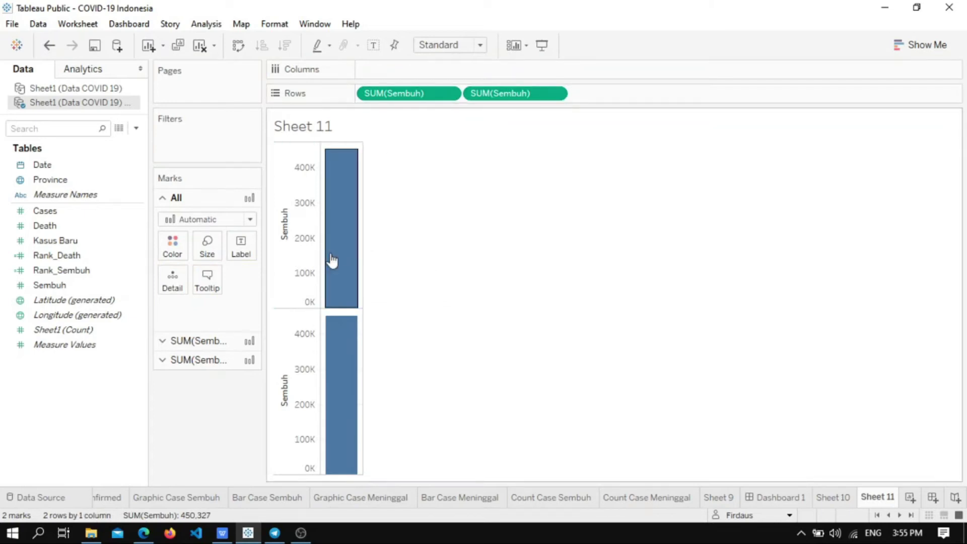
Step: Set the mark type of the first Sembuh measure to Line and of the second to Area
left_click(164, 341)
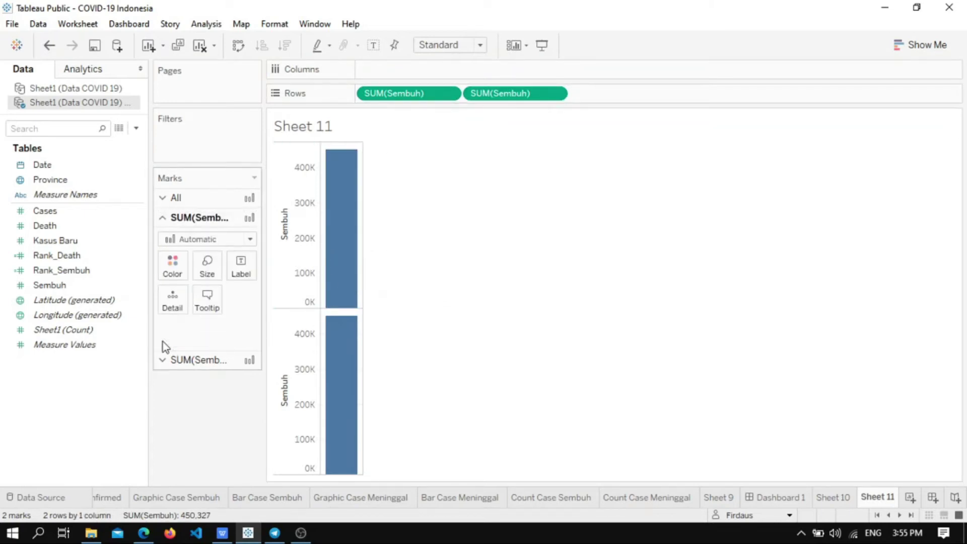
left_click(250, 239)
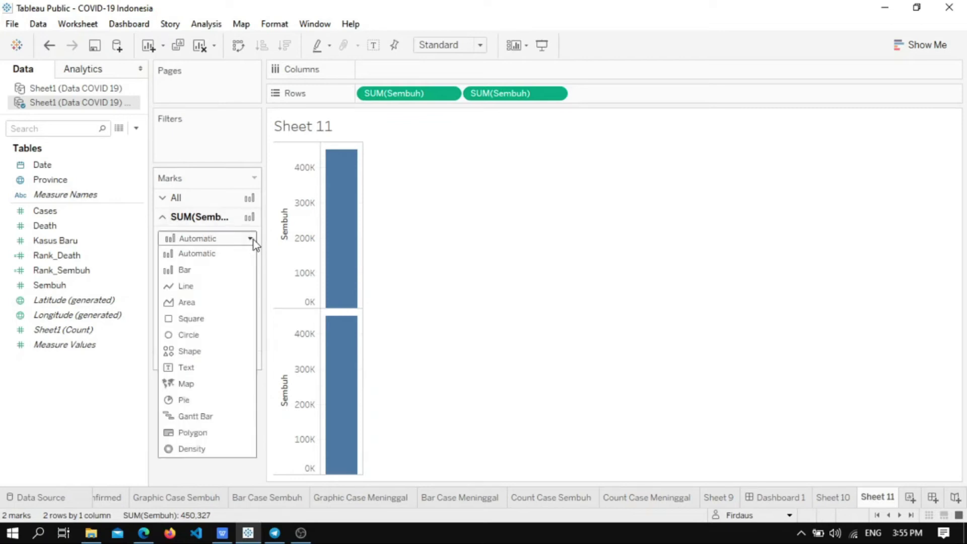
left_click(202, 285)
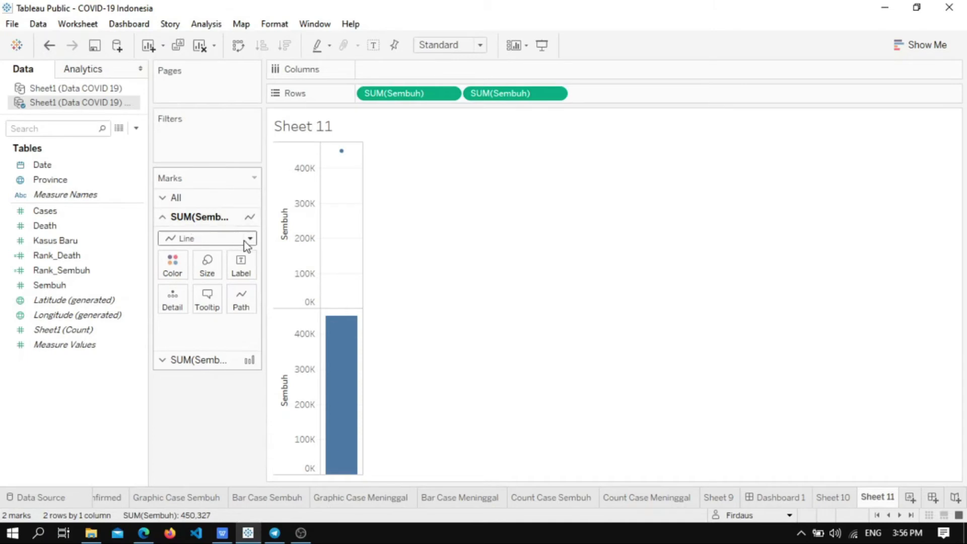
left_click(243, 361)
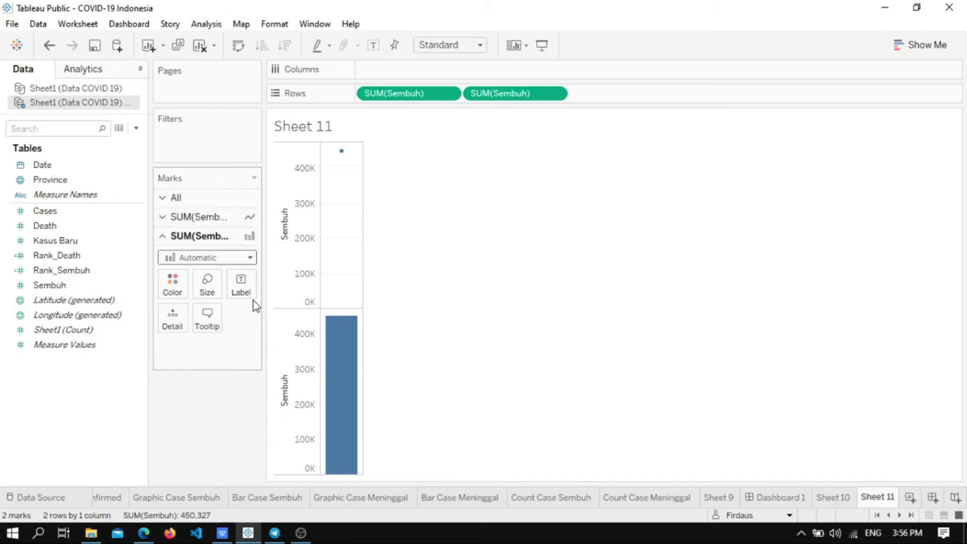
left_click(251, 259)
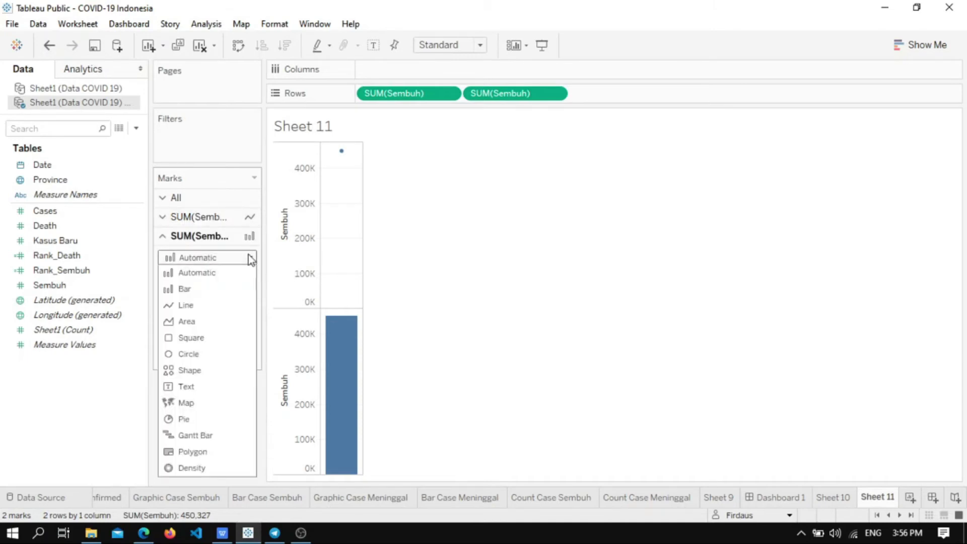
left_click(199, 324)
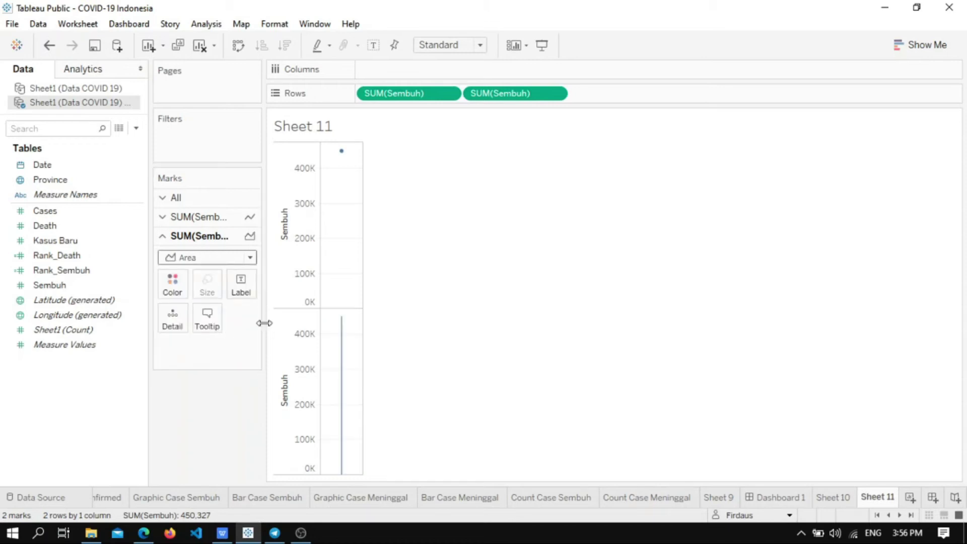
left_click(332, 226)
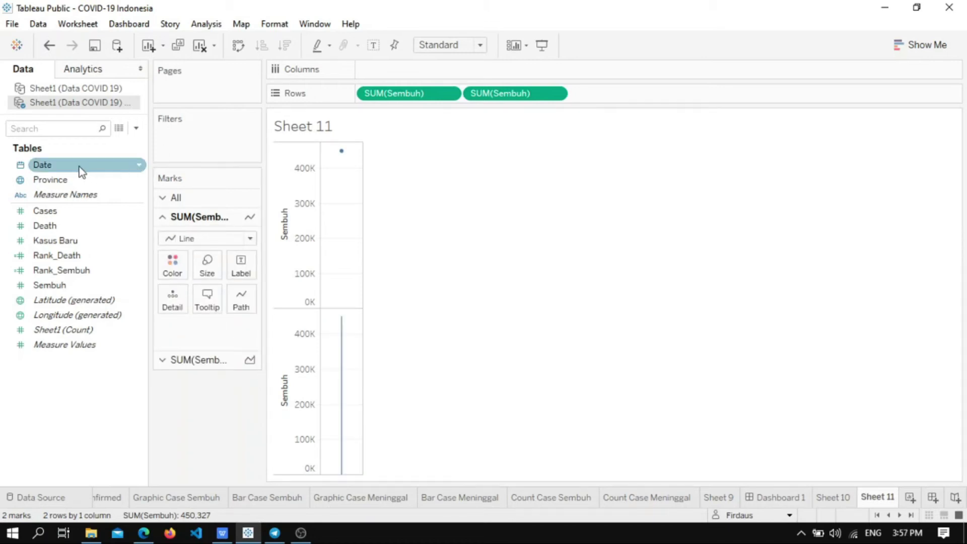
Step: Add Date to Columns as an exact date and filter the null values out of the charts
left_click_drag(70, 167, 400, 71)
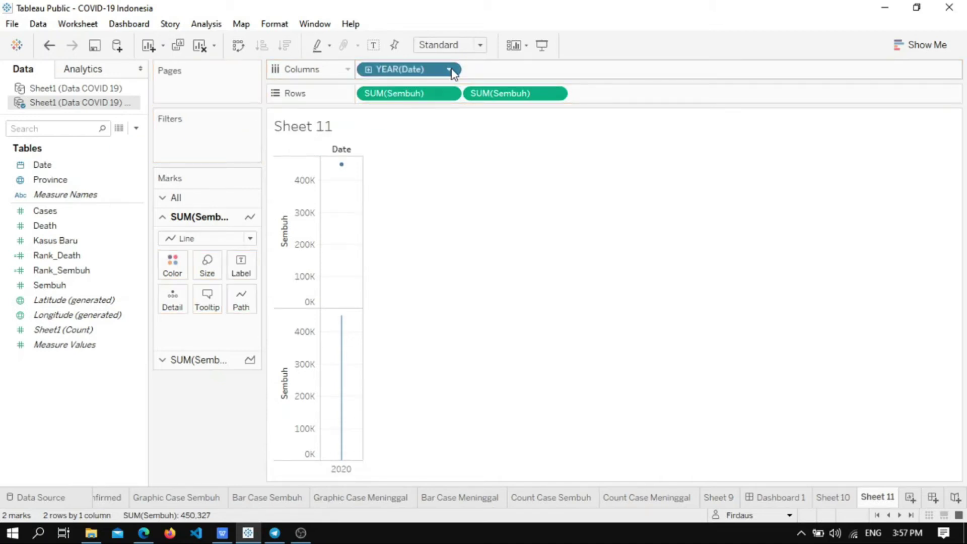
left_click(450, 69)
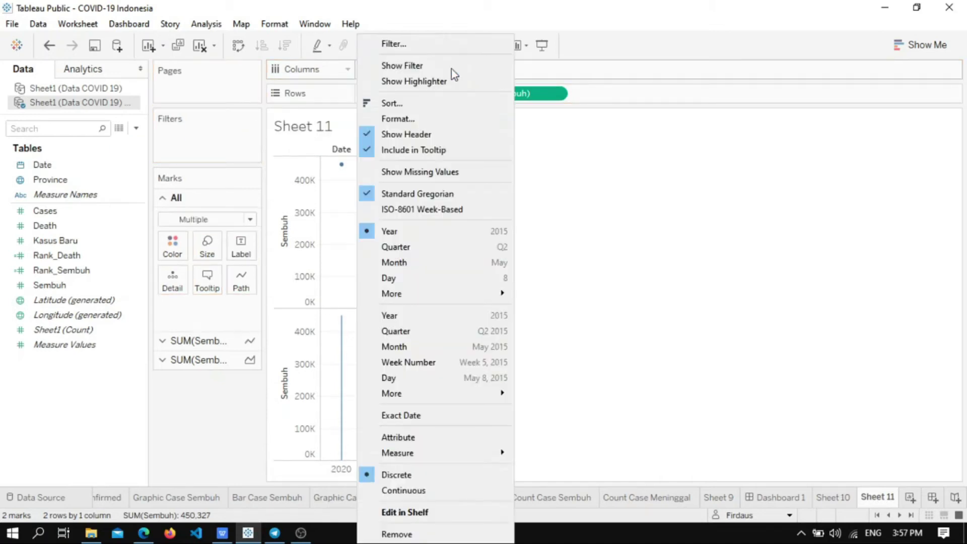
left_click(420, 417)
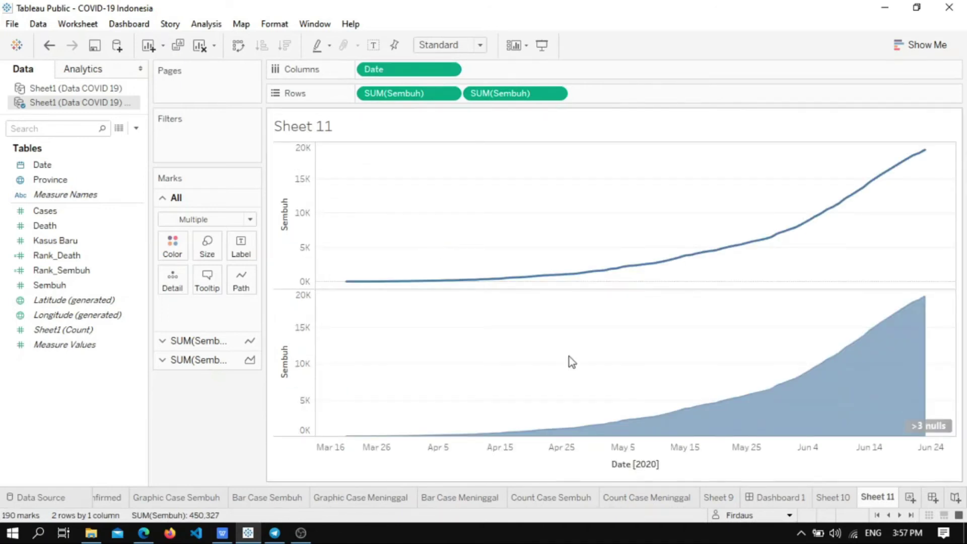
left_click(926, 424)
left_click(489, 259)
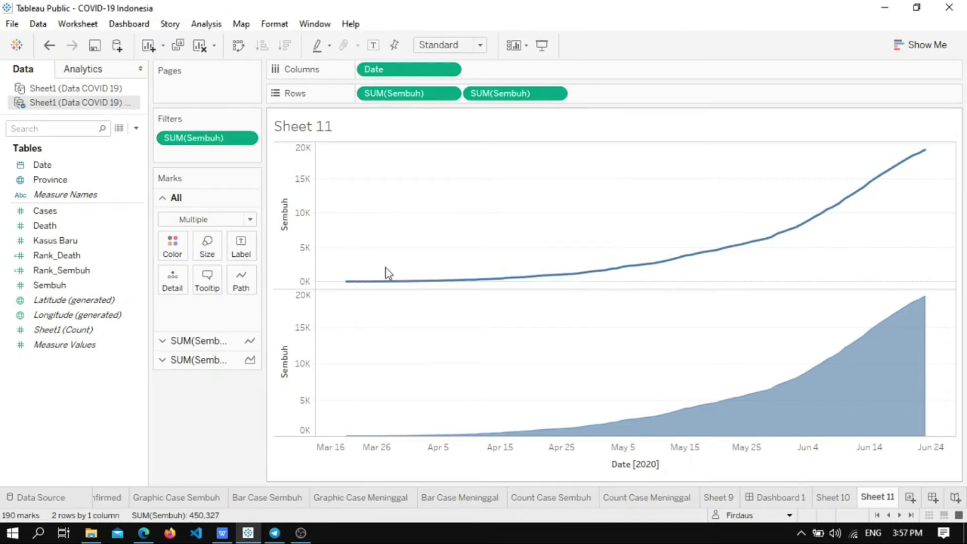
Step: Combine the Sembuh line and area charts into one view with a dual axis
mouse_move(789, 396)
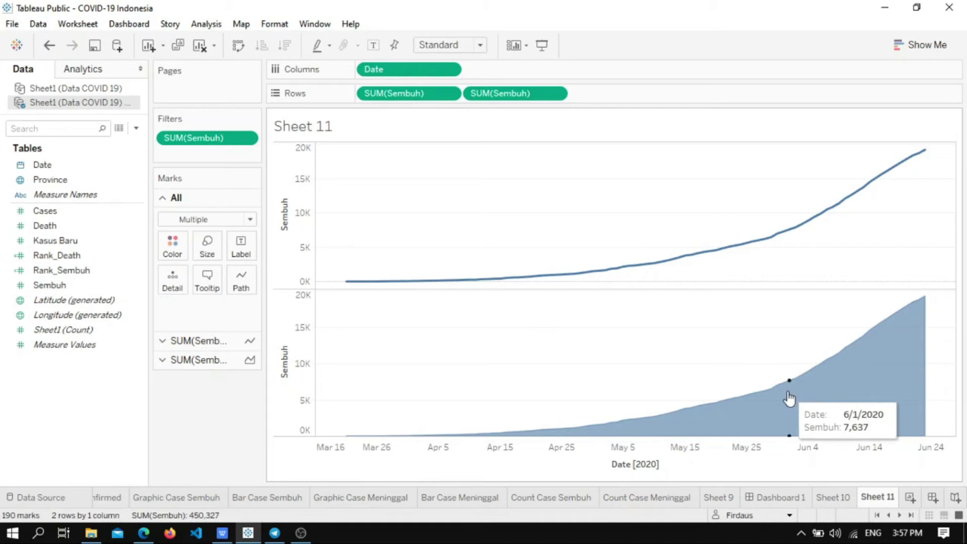
left_click(285, 371)
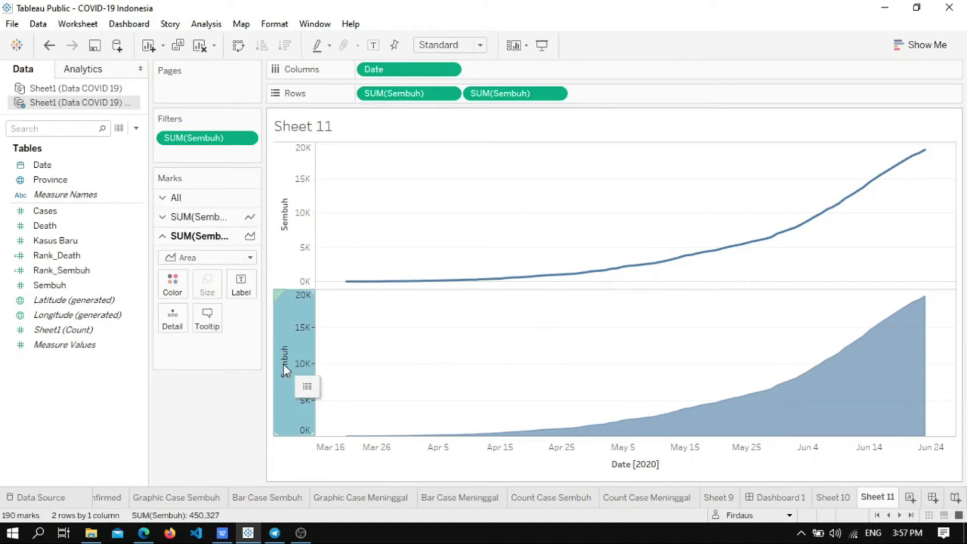
right_click(283, 364)
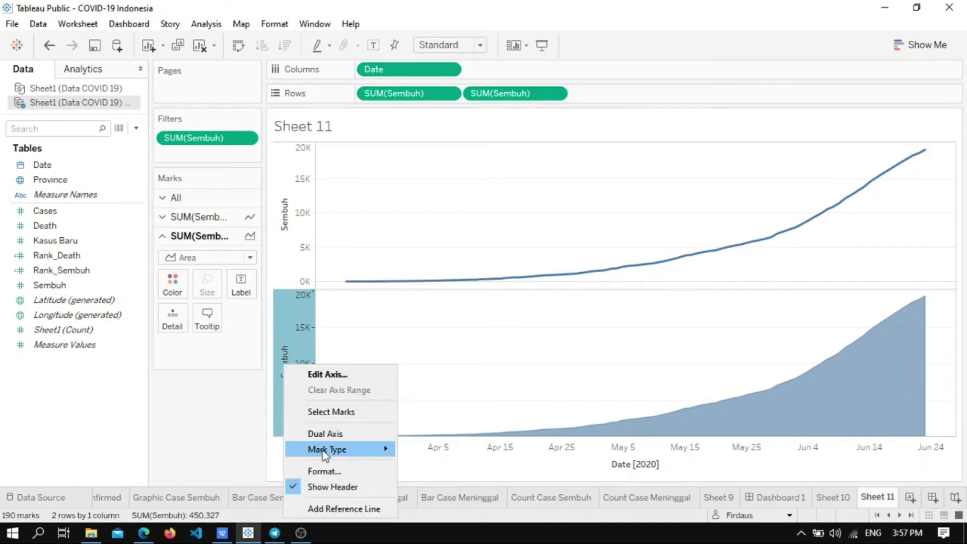
left_click(325, 435)
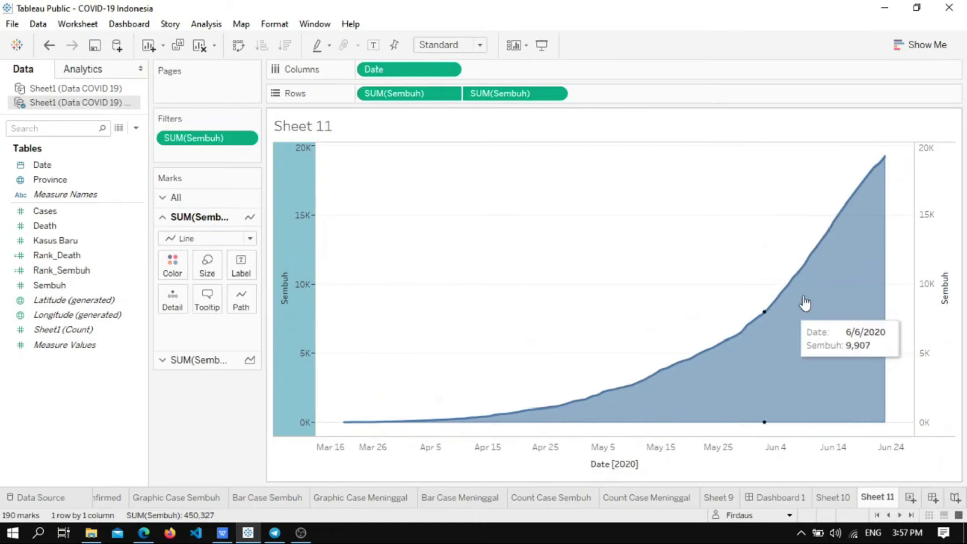
Step: Hide the header of the secondary Sembuh axis
left_click(956, 244)
right_click(952, 241)
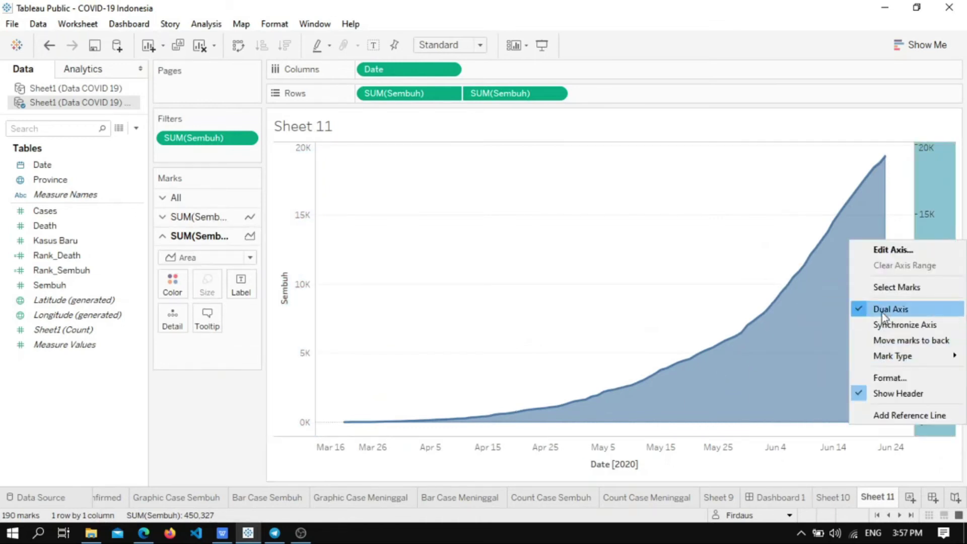
left_click(893, 394)
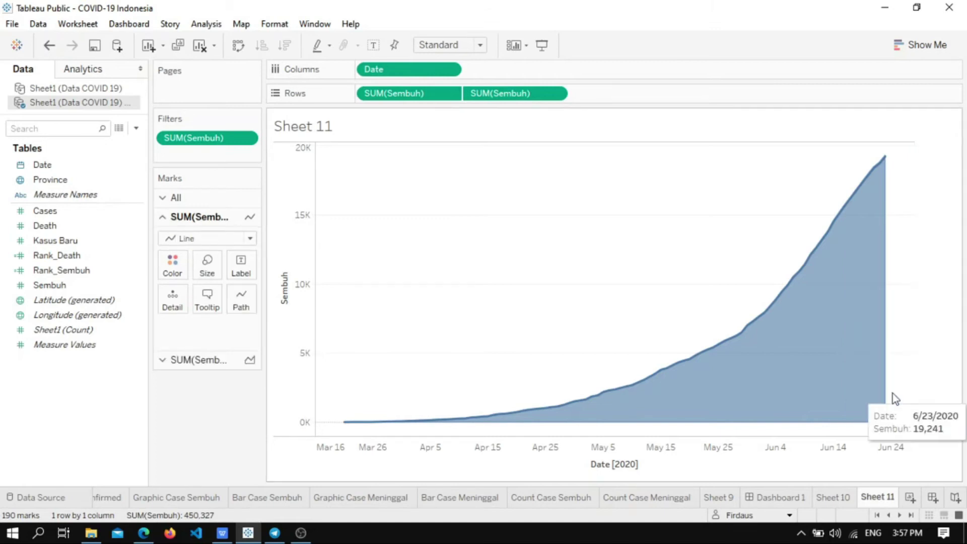
right_click(946, 251)
left_click(814, 220)
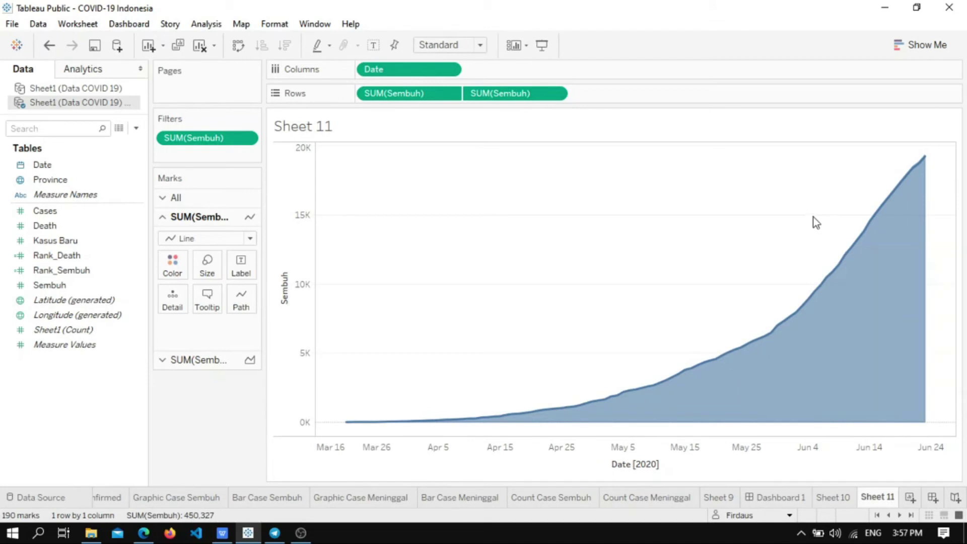
Step: Hide the headers of the Date axis and the remaining Sembuh axis
right_click(586, 474)
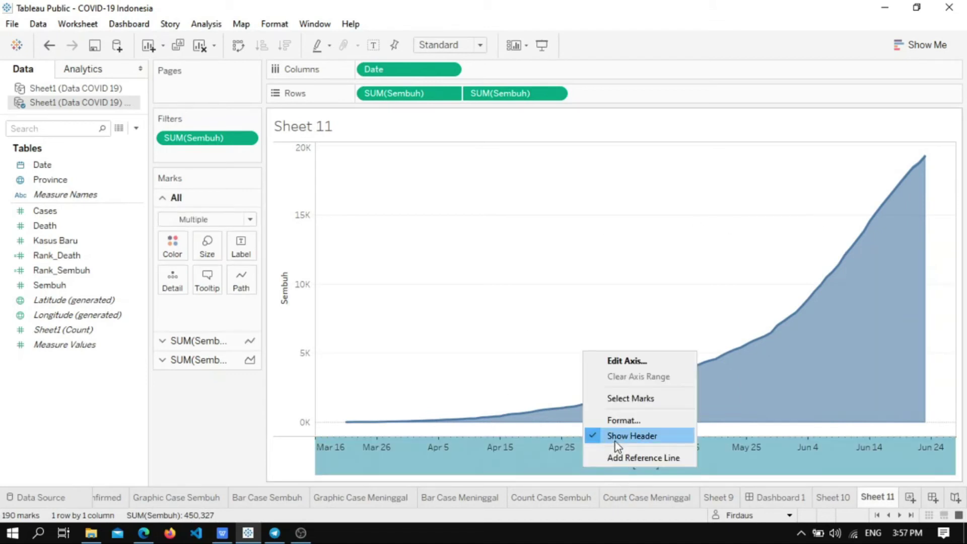
left_click(612, 438)
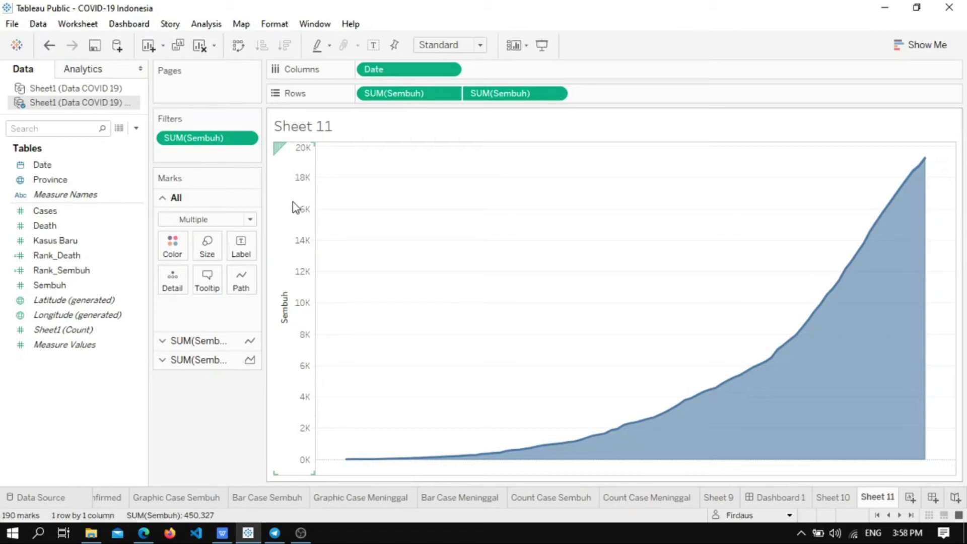
left_click(280, 319)
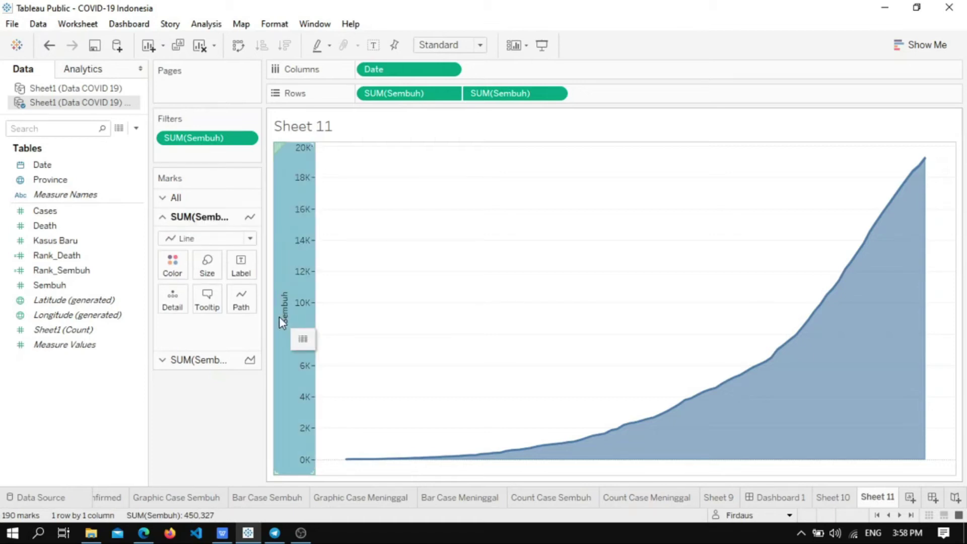
right_click(280, 318)
left_click(313, 456)
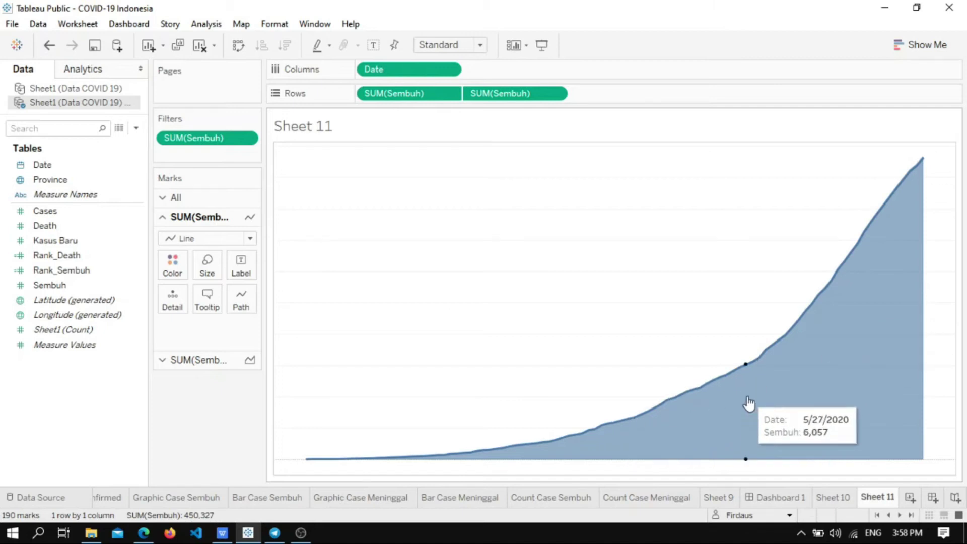
Step: Add Date to Pages on the recovered-case chart and set it to Exact Date
left_click(38, 167)
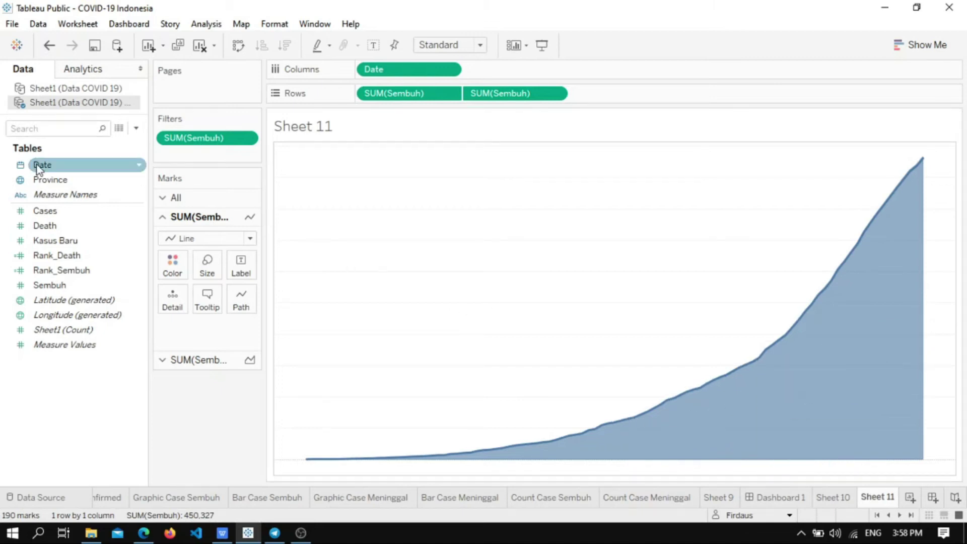
left_click(44, 170)
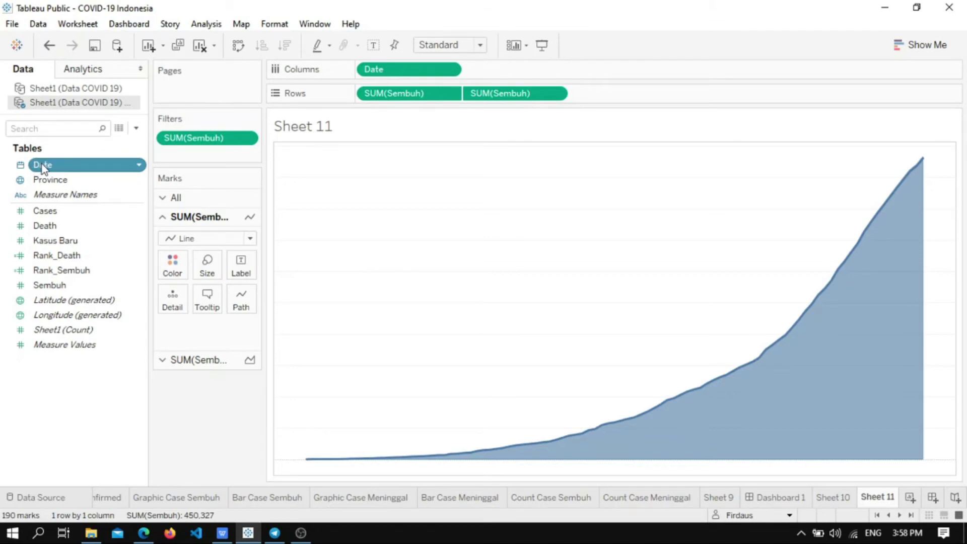
left_click_drag(44, 168, 170, 82)
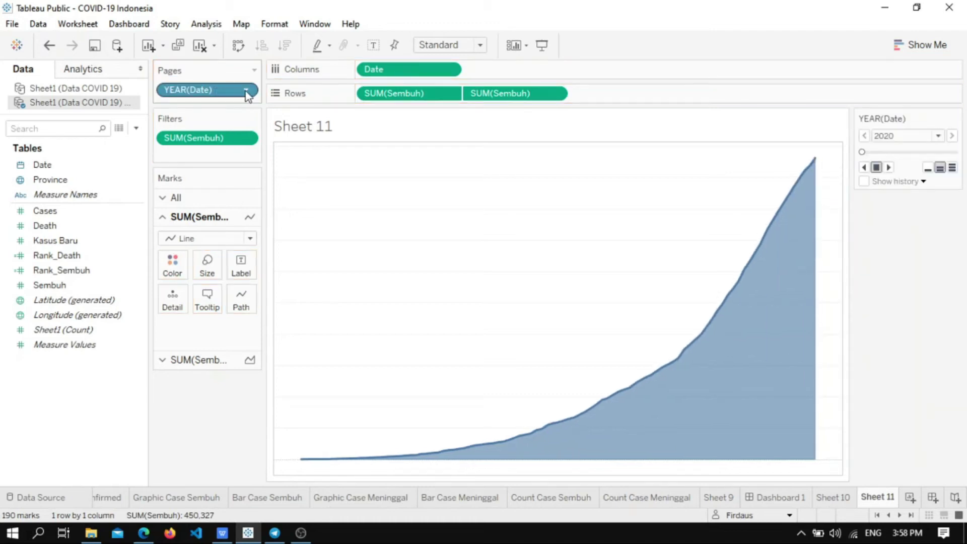
left_click(246, 89)
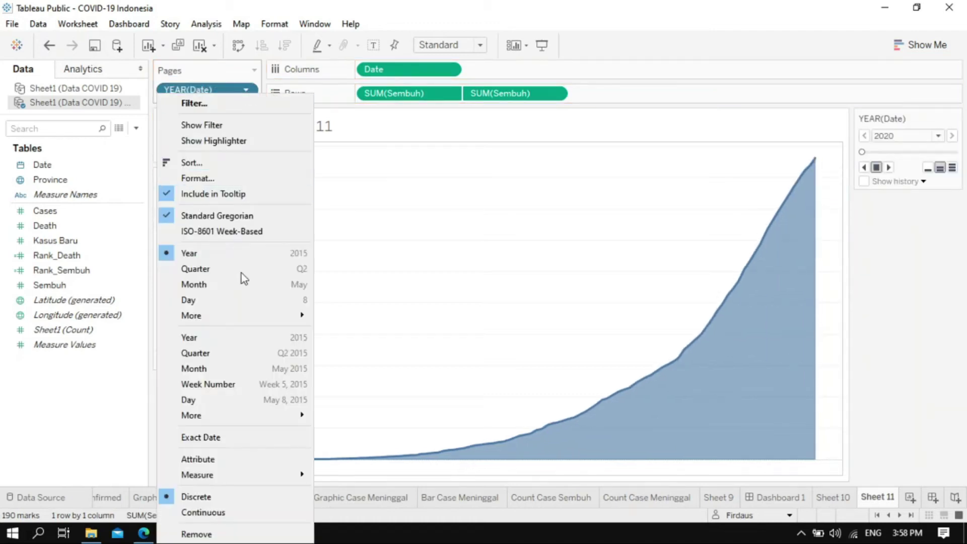
left_click(225, 442)
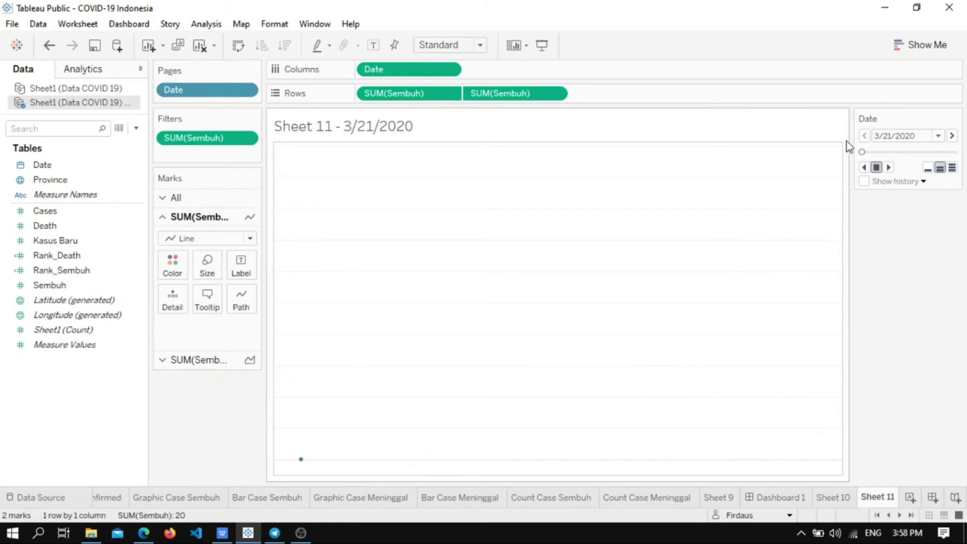
Step: Play the Date pages at the fastest speed with history shown for all marks, stopping at 5/7/2020
left_click(889, 168)
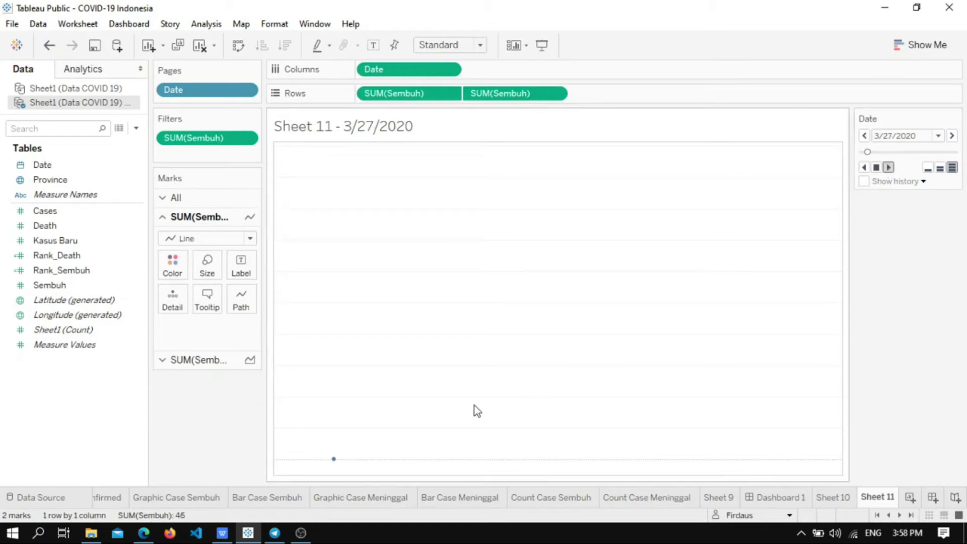
left_click(876, 169)
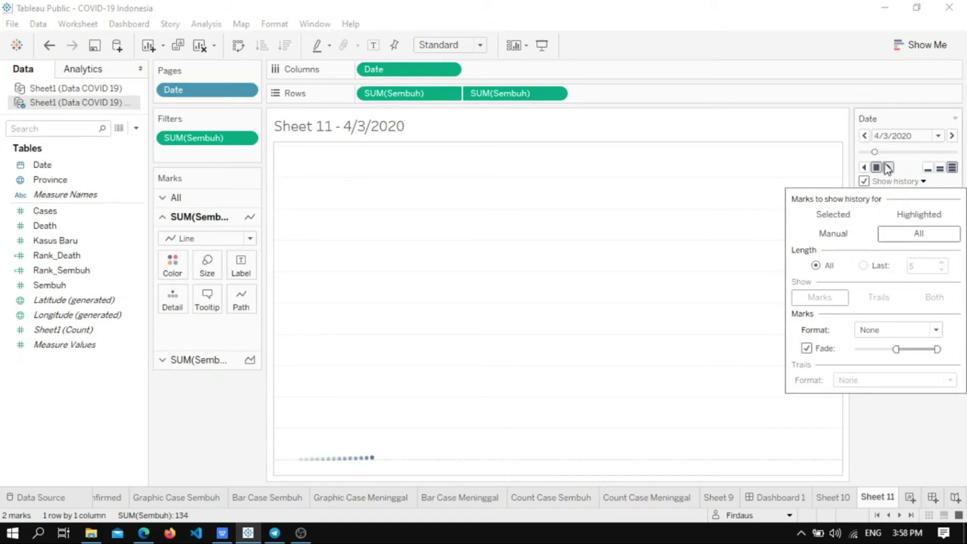
left_click(889, 167)
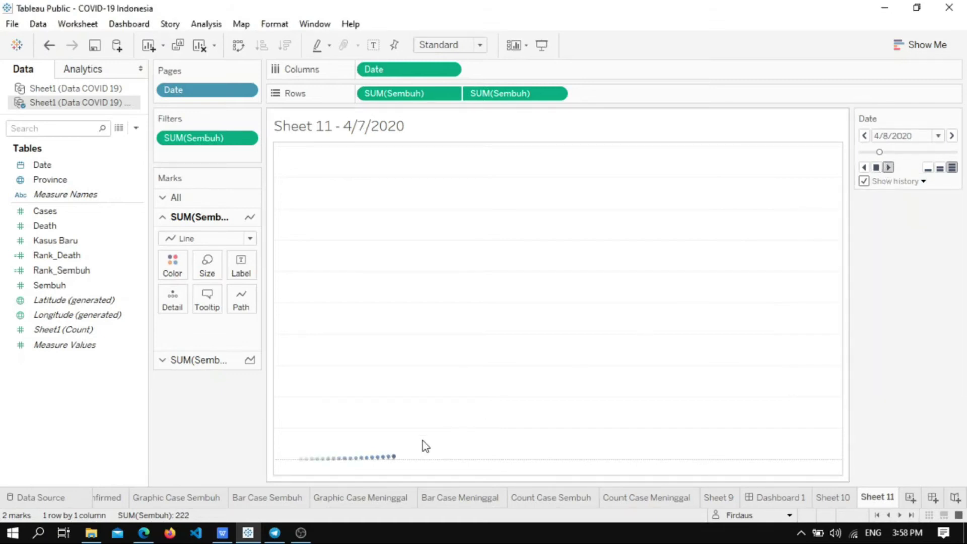
mouse_move(425, 456)
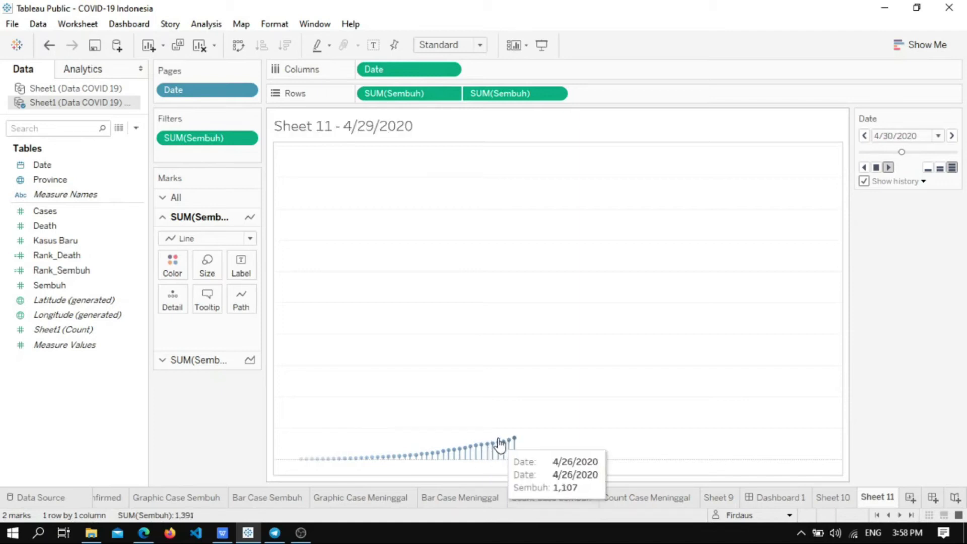
left_click(876, 167)
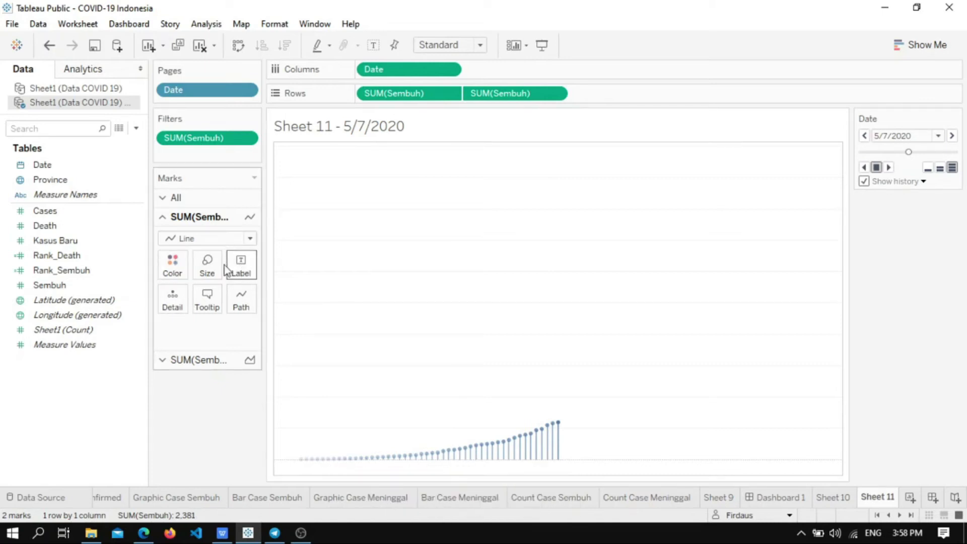
Step: Color all marks of the Sembuh line and area charts with the custom yellow-green swatch
left_click(179, 265)
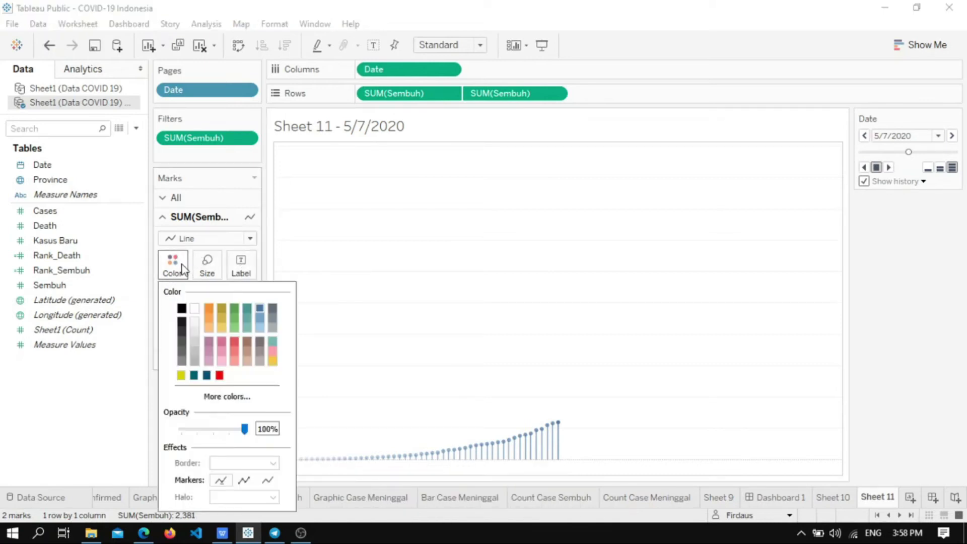
left_click(181, 375)
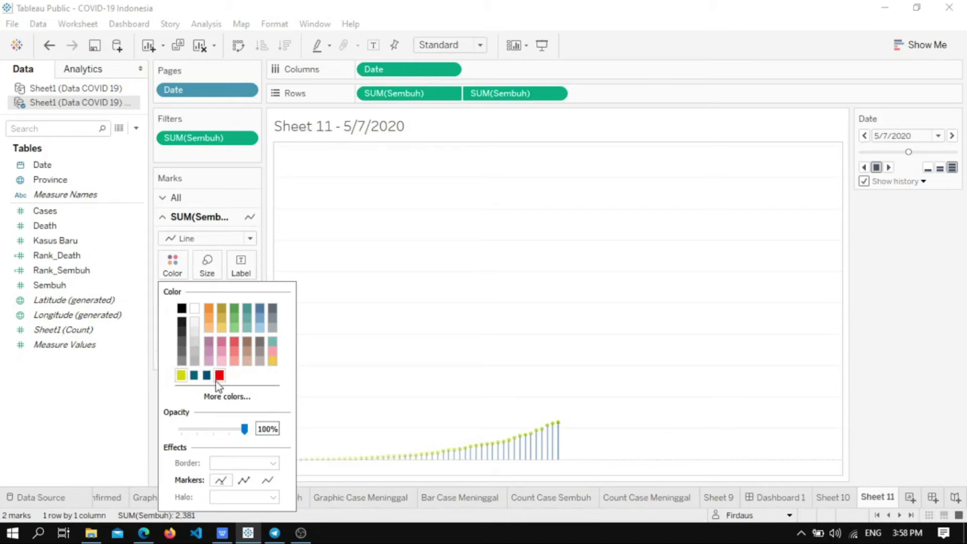
left_click(174, 222)
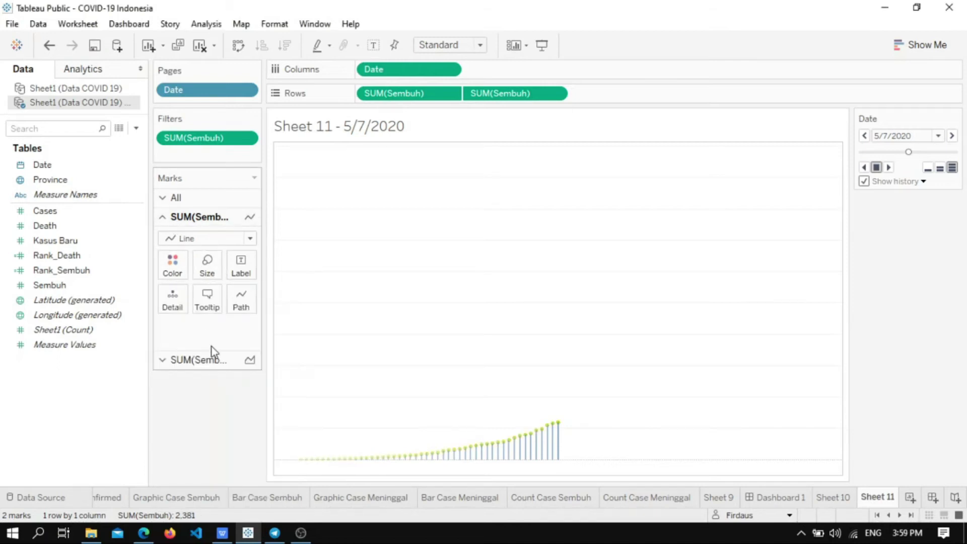
left_click(166, 198)
left_click(172, 247)
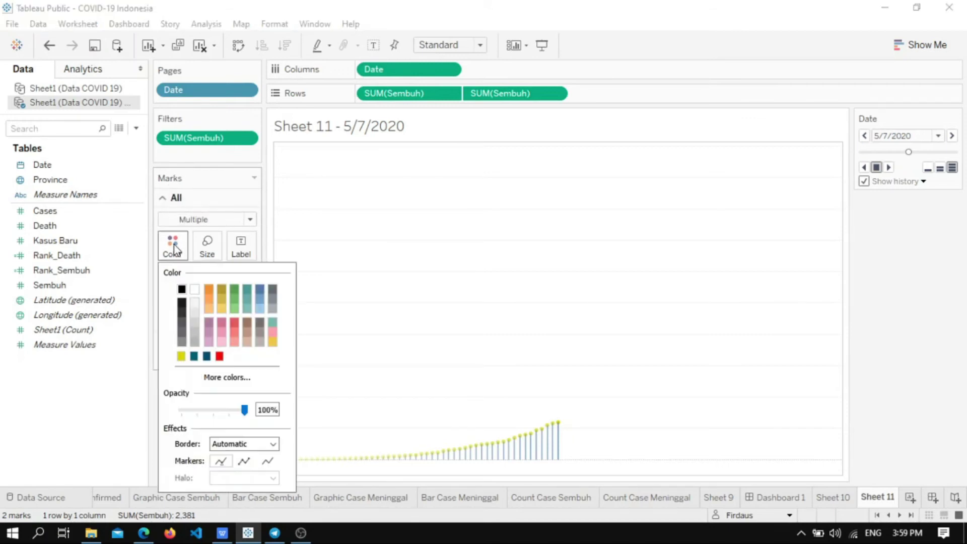
left_click(181, 356)
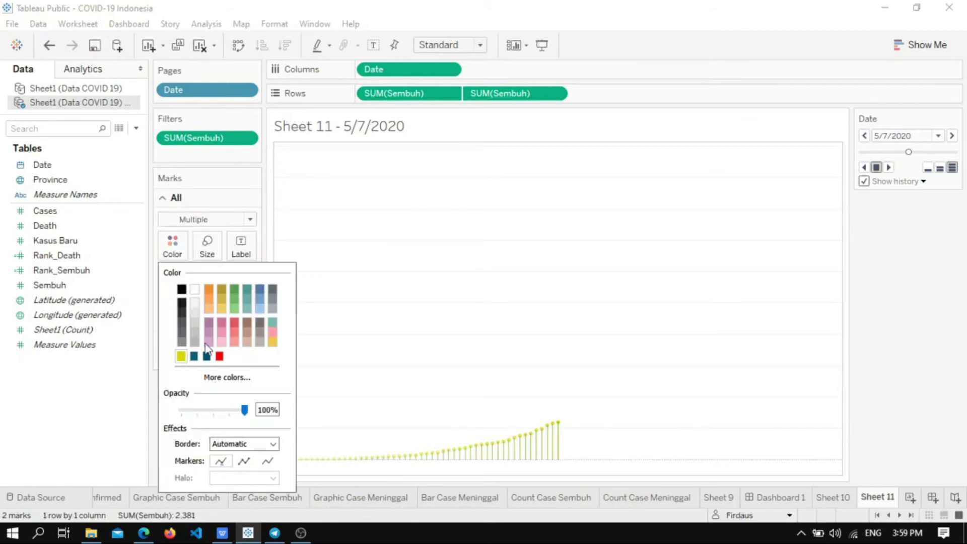
left_click(363, 280)
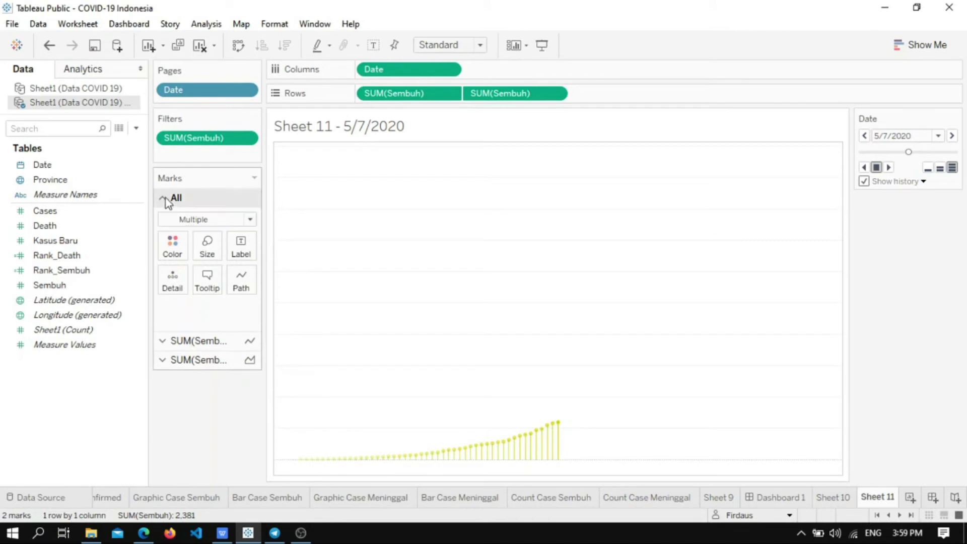
Step: Slightly increase the mark size of the Sembuh line chart
mouse_move(558, 425)
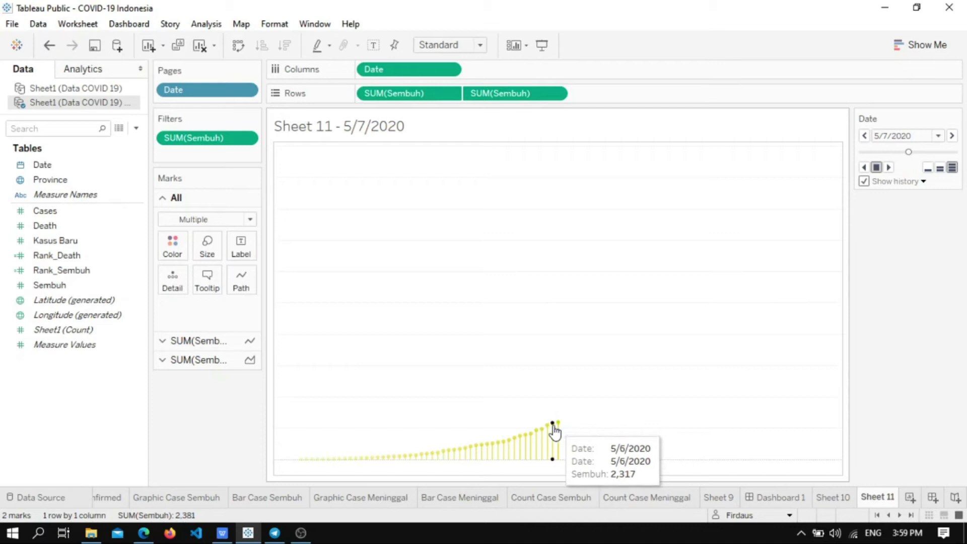
left_click(185, 341)
left_click(210, 263)
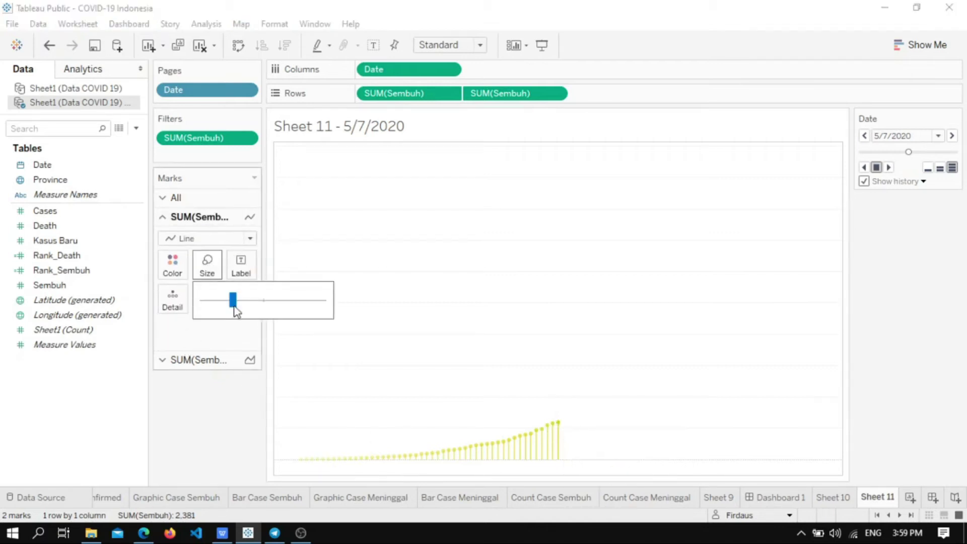
left_click(252, 302)
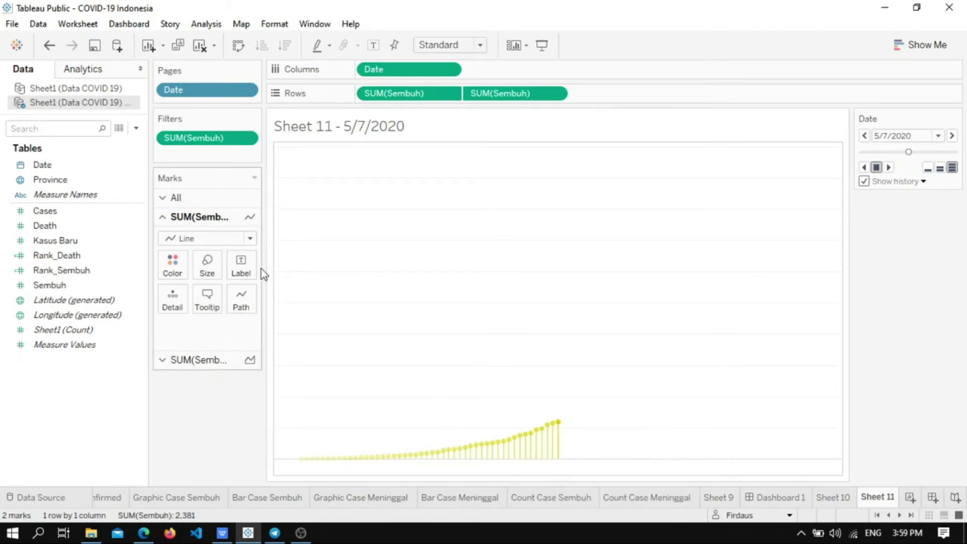
Step: Remove the duplicate Date (2) line from the tooltip of all marks, keeping Date and SUM(Sembuh)
left_click(172, 200)
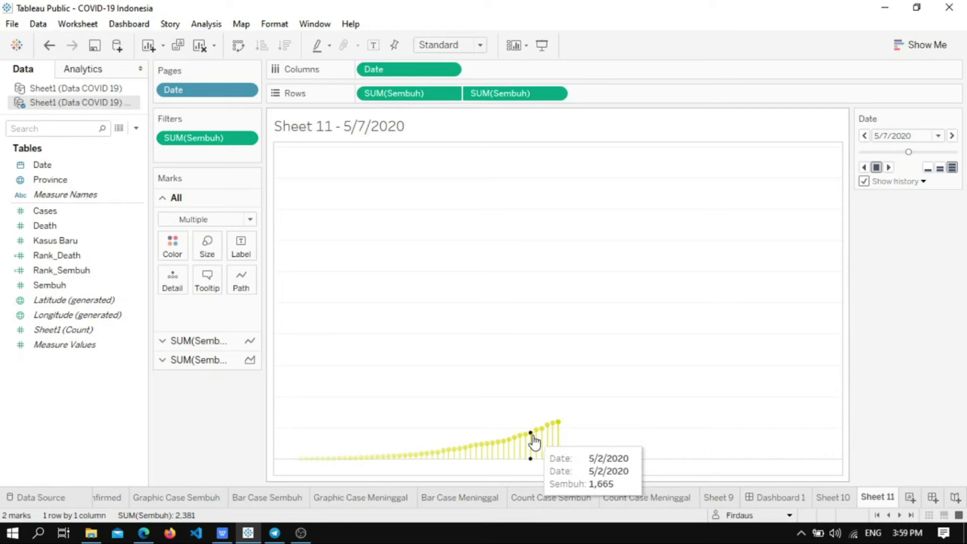
left_click(198, 275)
left_click(580, 220)
key("shift+Left")
key("shift+Left")
key("shift+Left")
key("shift+Left")
key("shift+Left")
key("shift+Left")
key("shift+Left")
key("shift+Left")
key("shift+Left")
key("shift+Left")
key("shift+Left")
key("shift+Left")
key("shift+Left")
key("shift+Left")
key("shift+Left")
key("shift+Left")
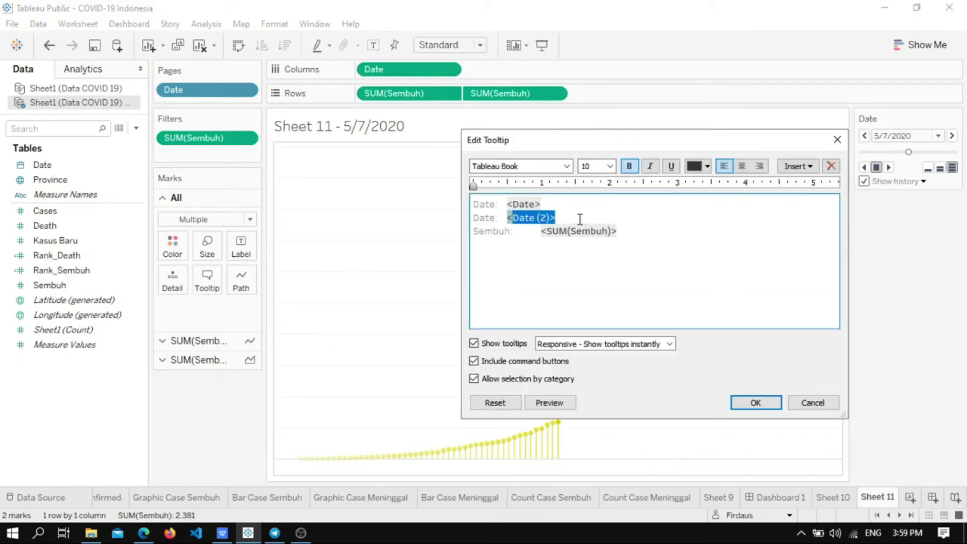
key("BackSpace")
key("BackSpace")
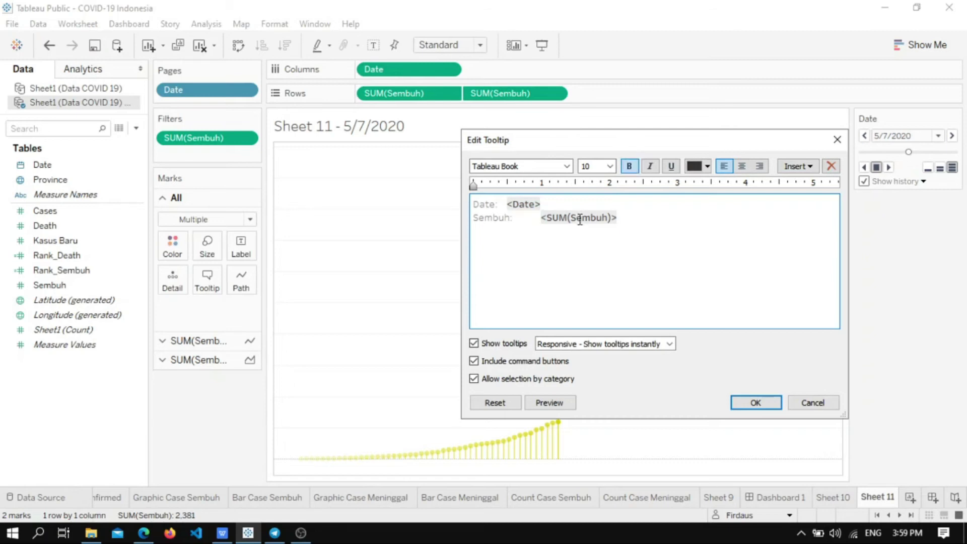
left_click(751, 401)
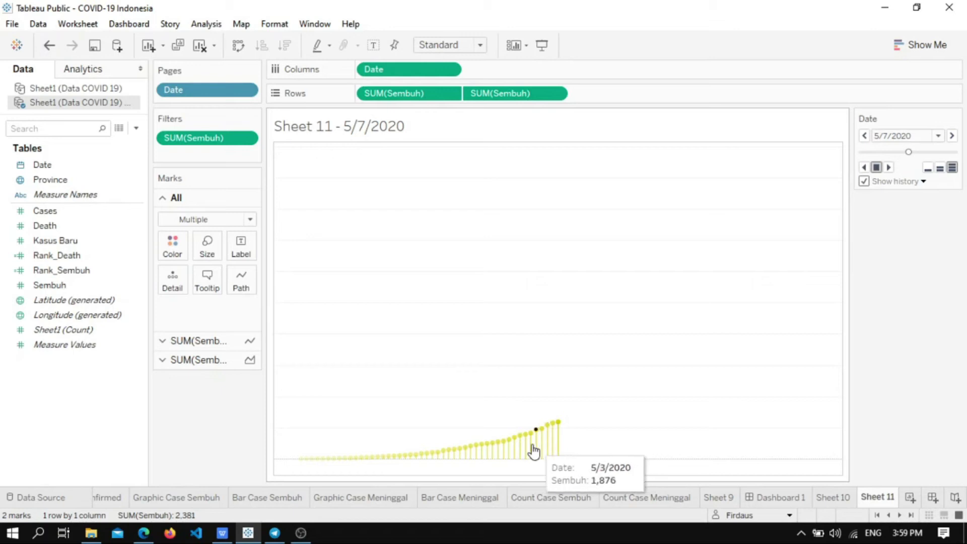
Step: Format the row lines of the Graphic Sembuh chart, setting its grid lines to None
right_click(371, 238)
left_click(343, 238)
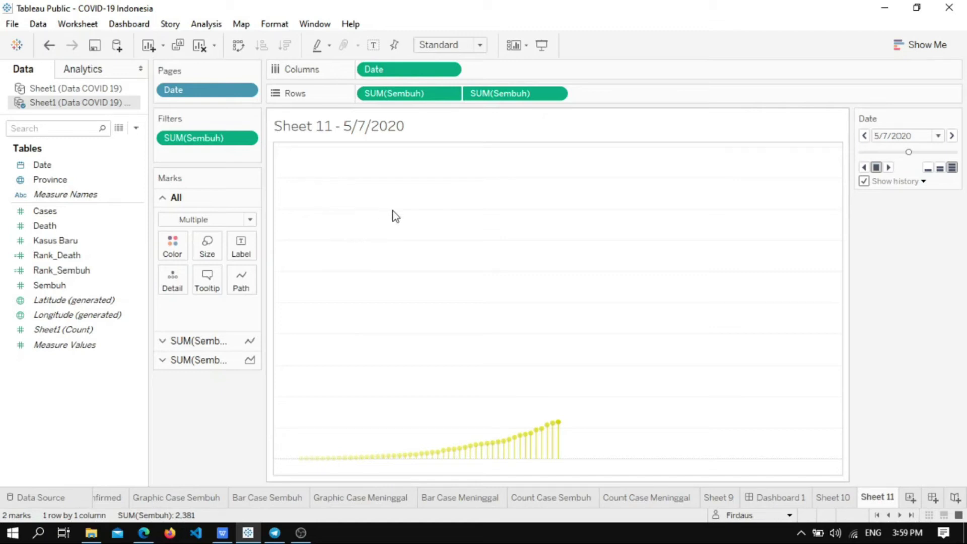
left_click(85, 70)
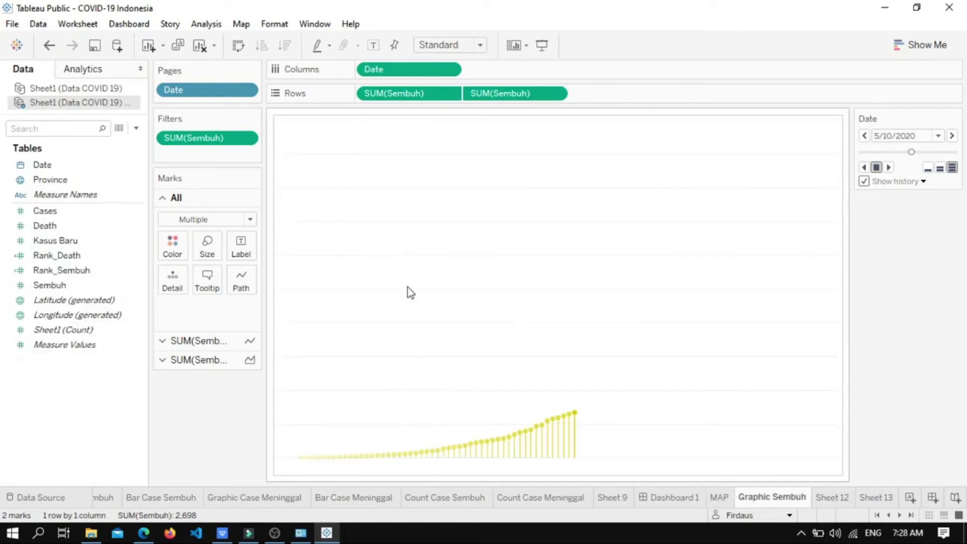
right_click(407, 287)
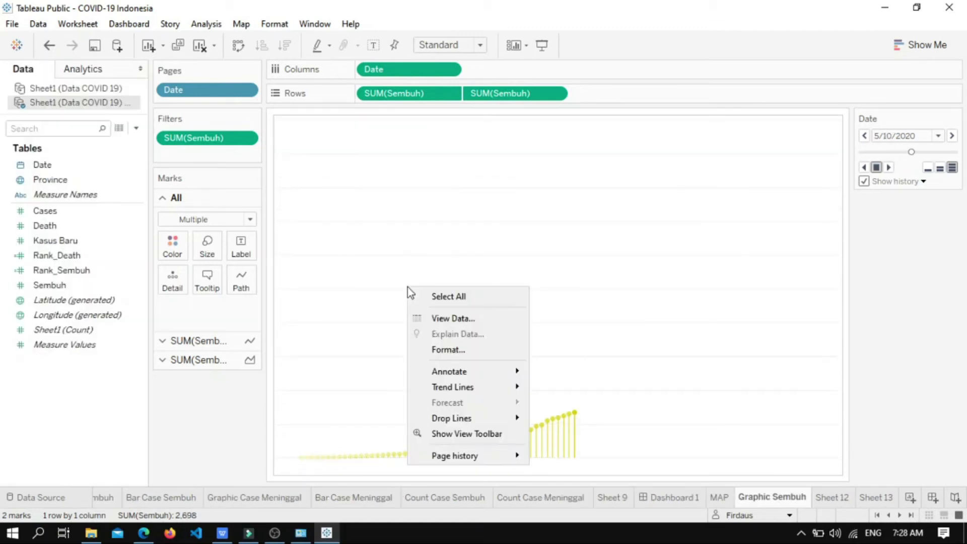
left_click(453, 350)
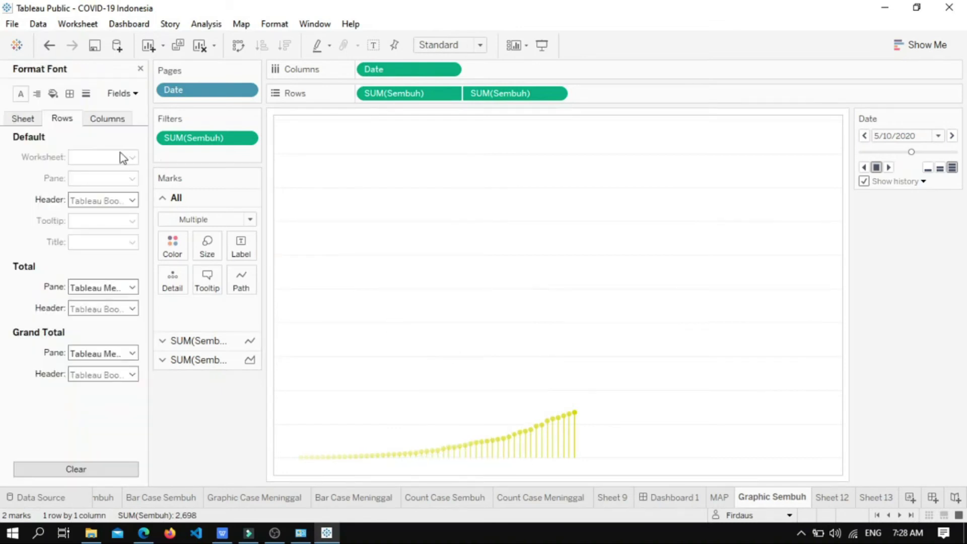
left_click(88, 96)
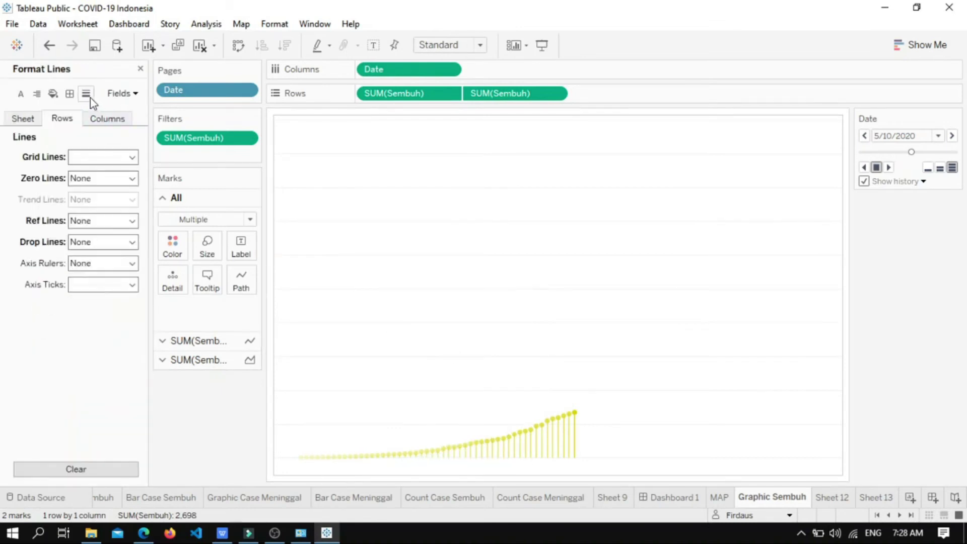
left_click(132, 157)
left_click(135, 178)
left_click(600, 300)
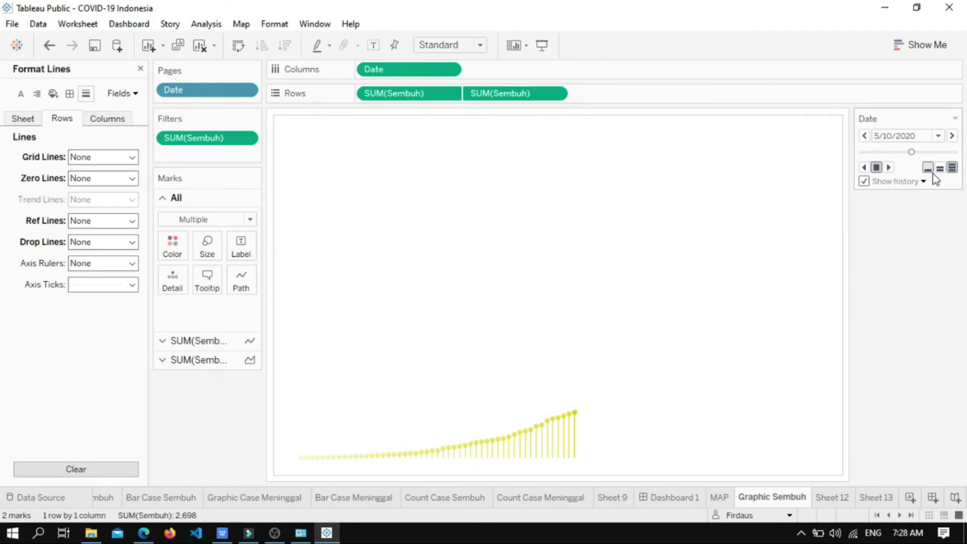
Step: Play the Date pages on the Graphic Sembuh sheet to check the animation and stop at 6/8/2020
left_click(888, 168)
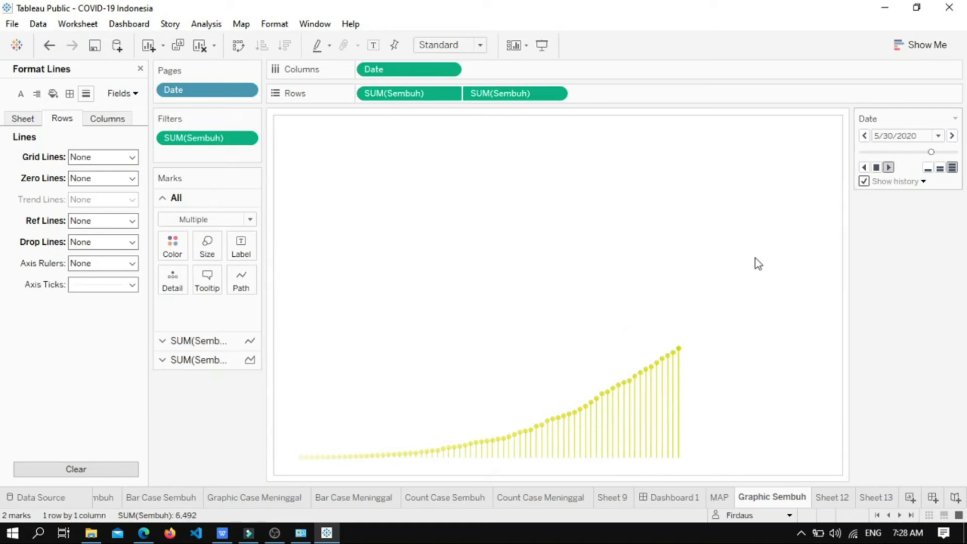
left_click(876, 168)
mouse_move(733, 275)
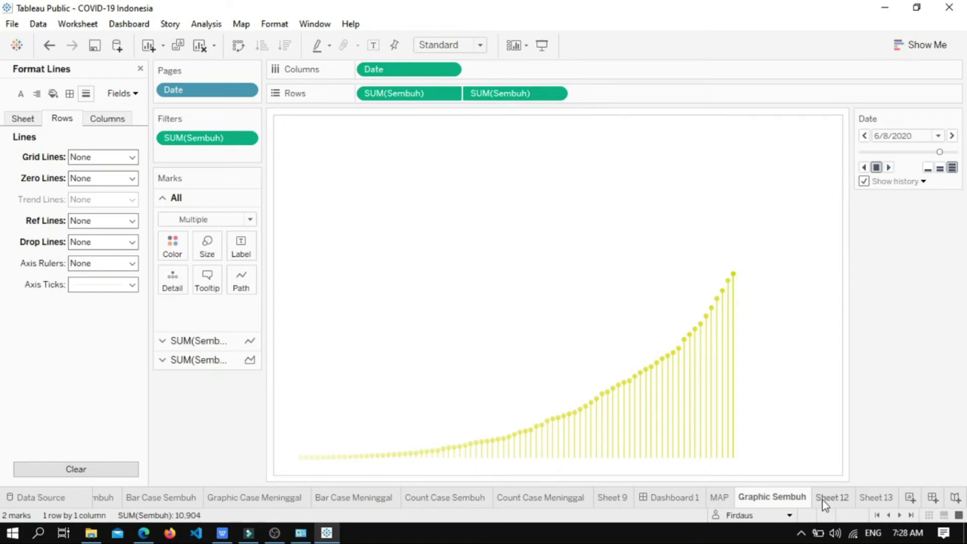
Step: Check the Kasus Sembuh counter on Dashboard 1 and create a new worksheet that shows Sembuh as text
left_click(655, 496)
mouse_move(657, 92)
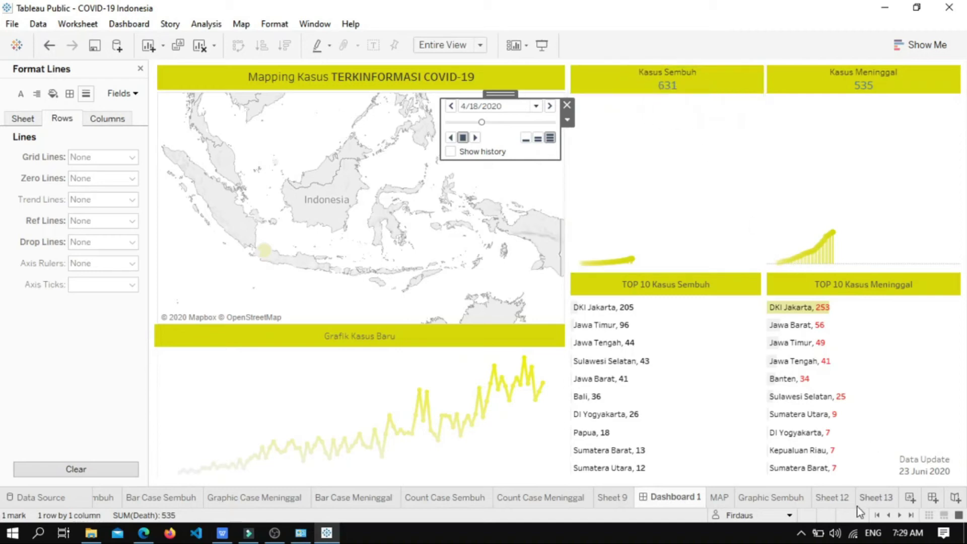
left_click(906, 500)
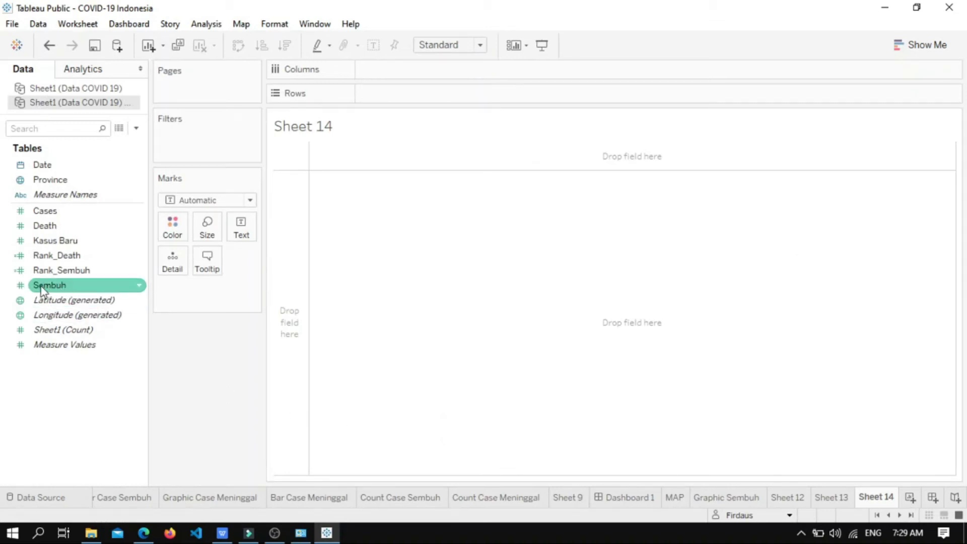
left_click_drag(41, 290, 235, 232)
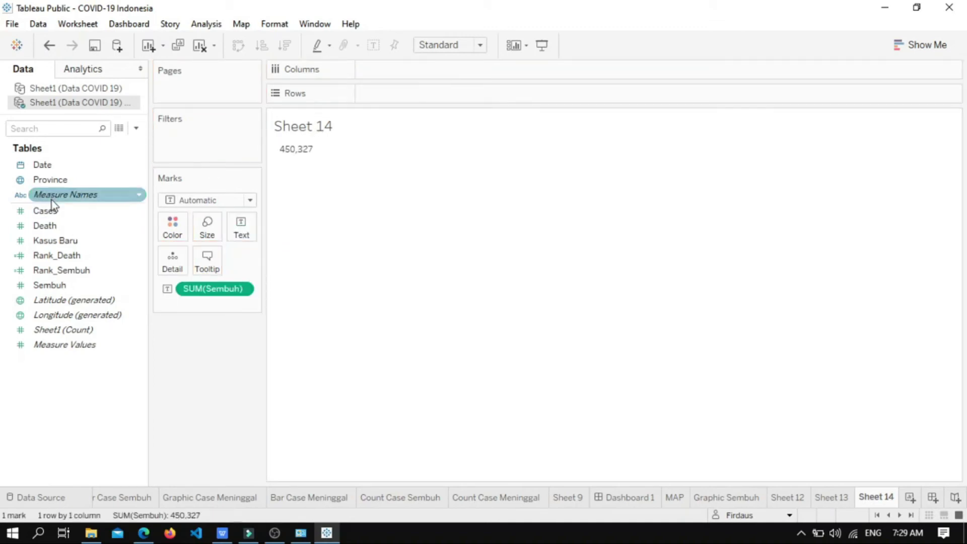
Step: Page Sheet 14 by the Date field, using its exact date instead of the year
left_click(23, 165)
left_click_drag(37, 165, 173, 87)
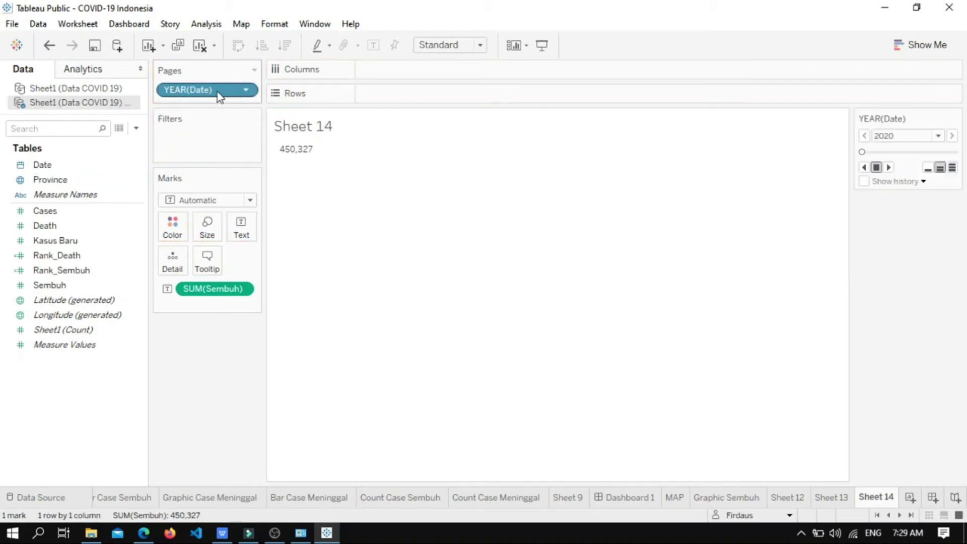
left_click(246, 90)
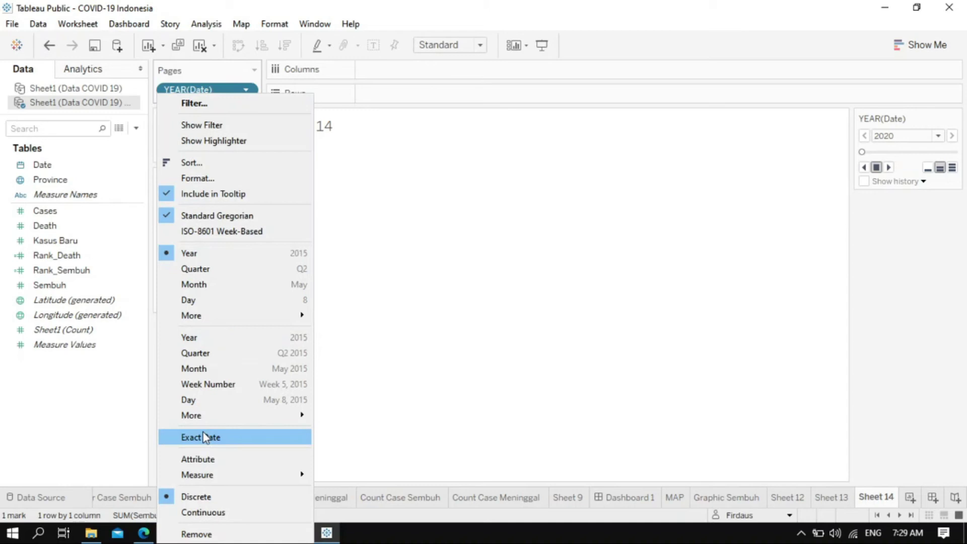
left_click(216, 438)
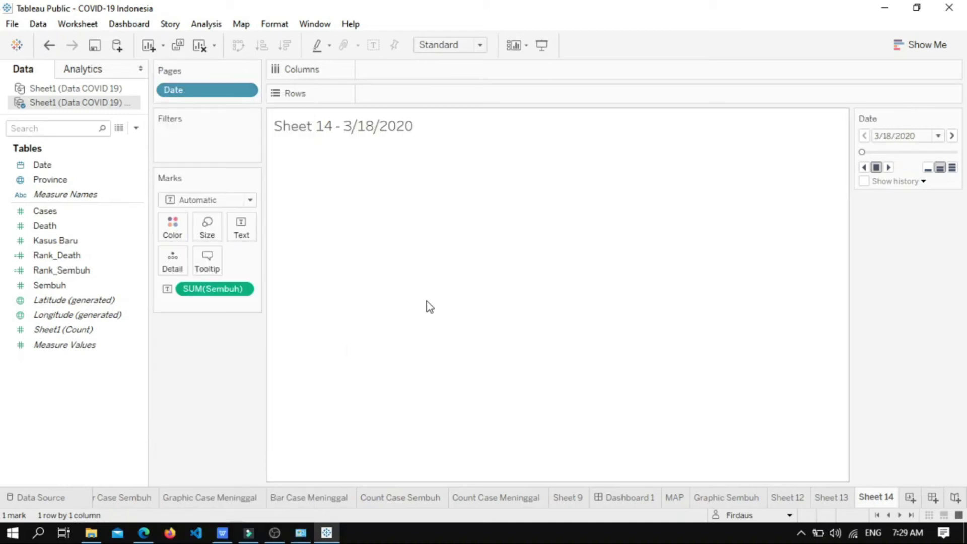
Step: Set the Date page playback to the fastest speed, play the Sembuh count forward and stop at 4/8/2020
left_click(951, 167)
left_click(889, 167)
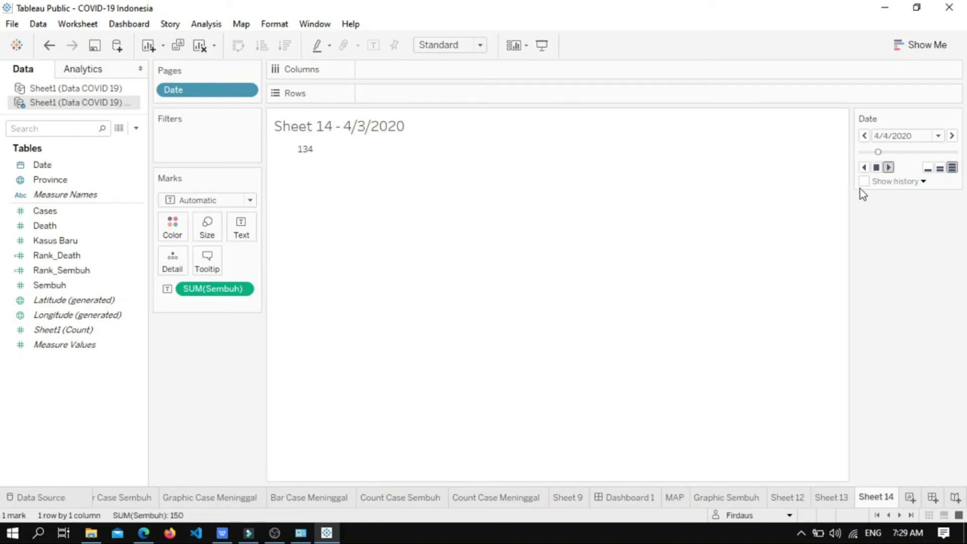
left_click(876, 168)
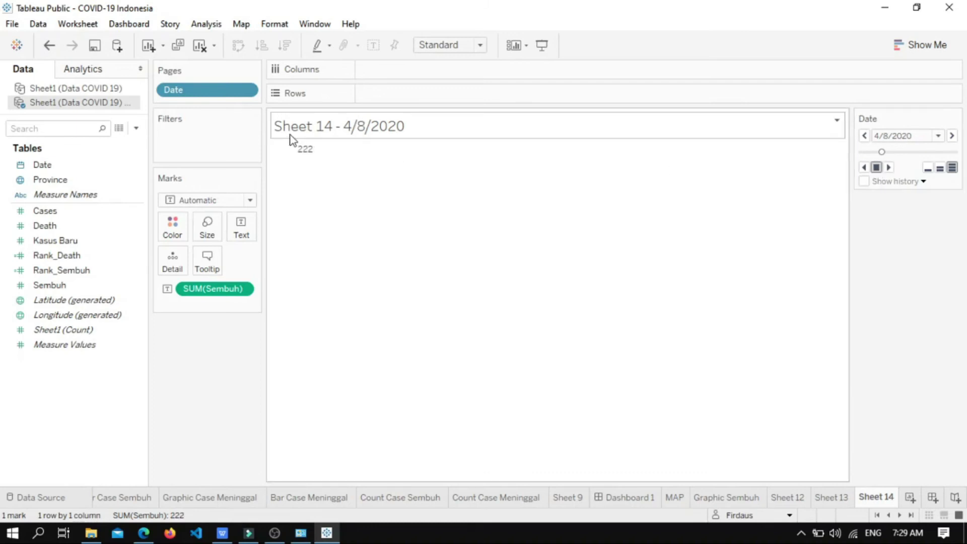
Step: Hide the title of Sheet 14, closing the title editor without changes
double_click(319, 132)
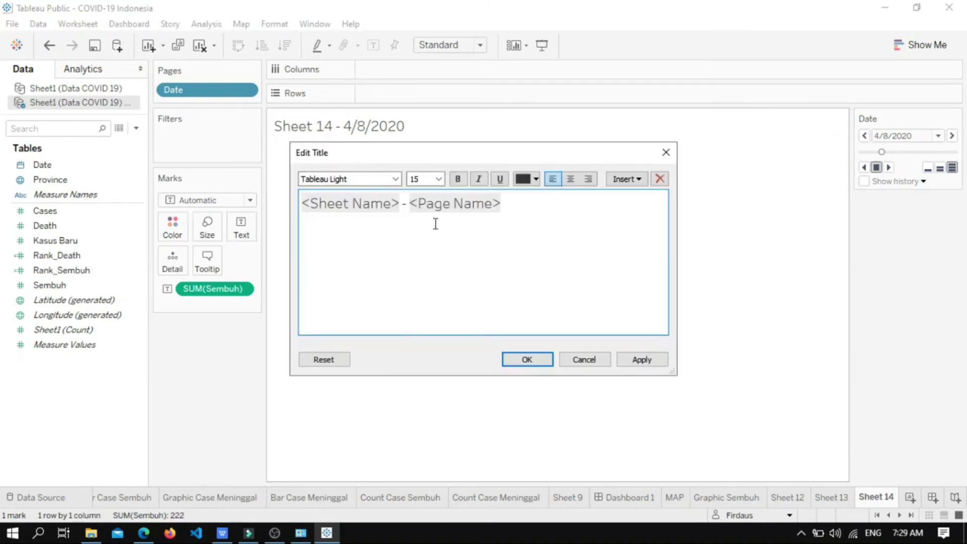
left_click(665, 152)
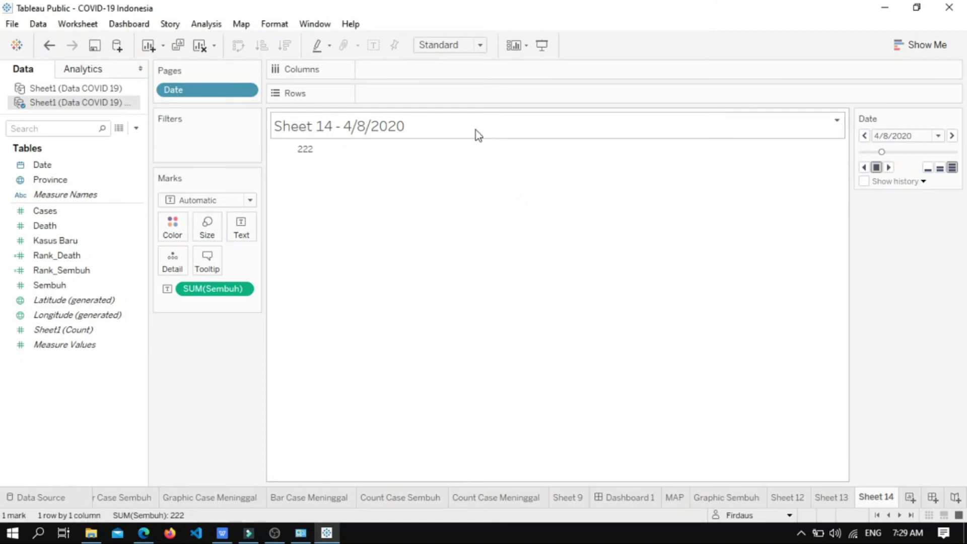
right_click(475, 129)
left_click(509, 171)
Step: Edit the text label to put "Kasus Sembuh" on a line above SUM(Sembuh) and make the SUM(Sembuh) value bold
left_click(232, 232)
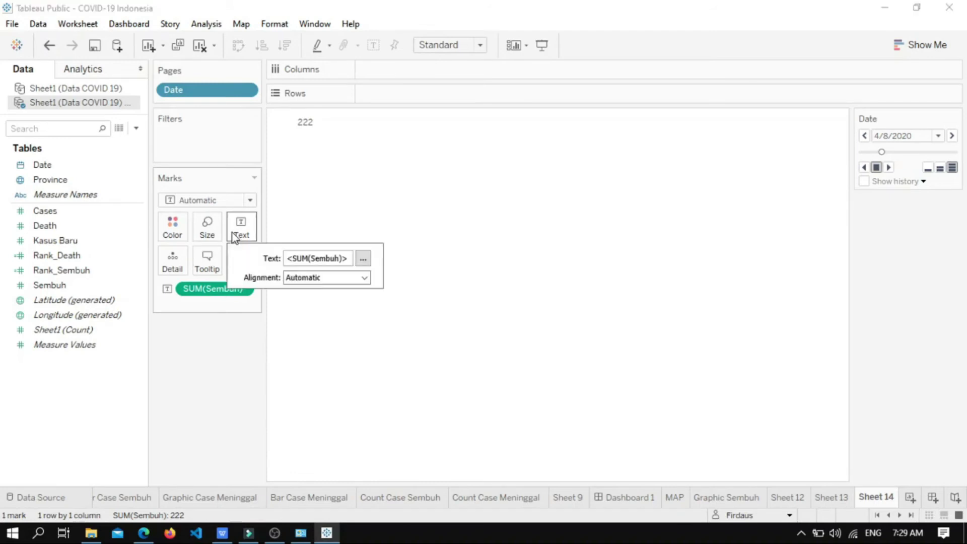
left_click(362, 259)
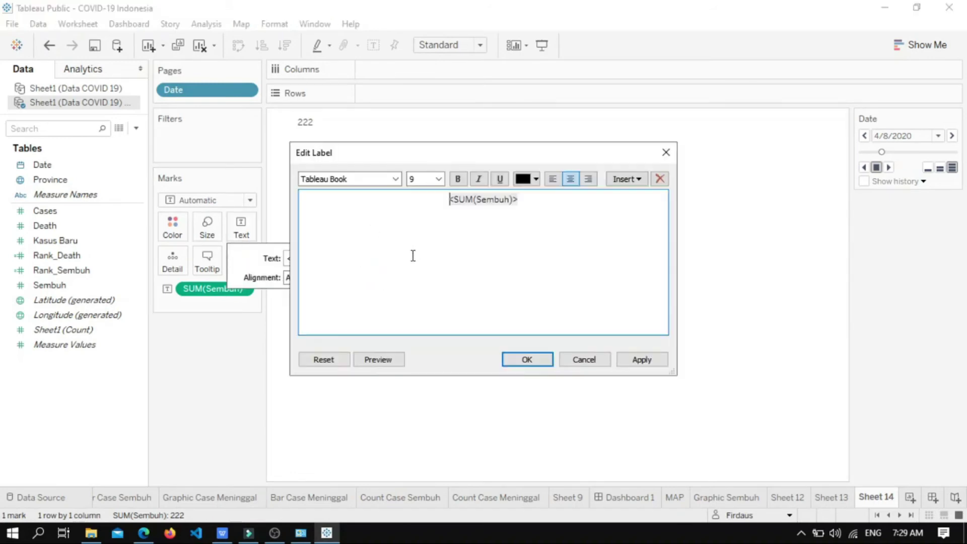
left_click(447, 198)
key("Return")
key("Up")
type("Kasus Sembuh")
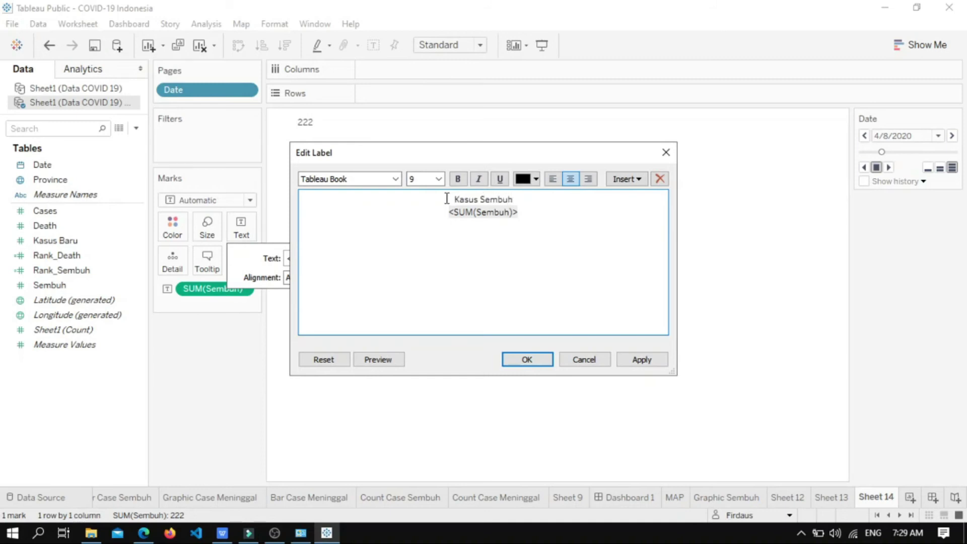
triple_click(529, 218)
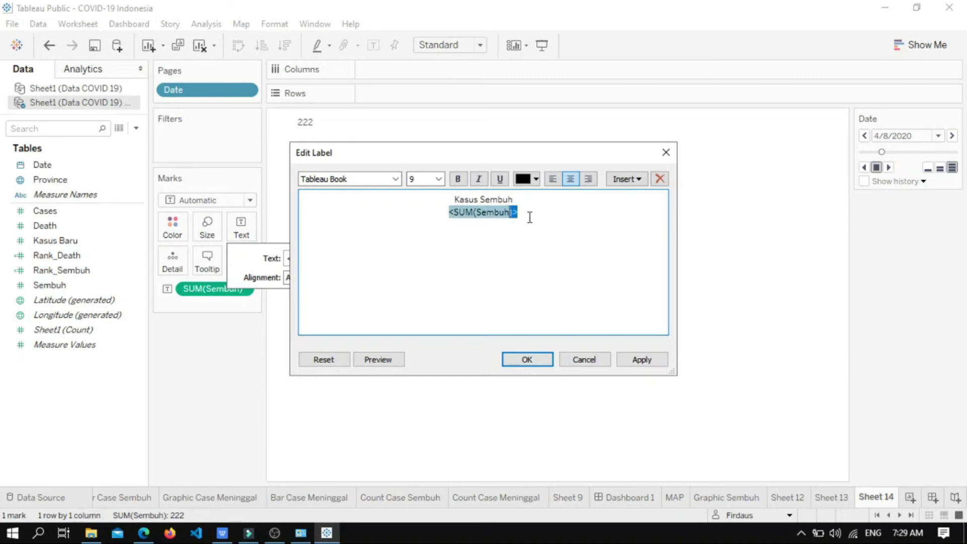
left_click(458, 178)
left_click(521, 361)
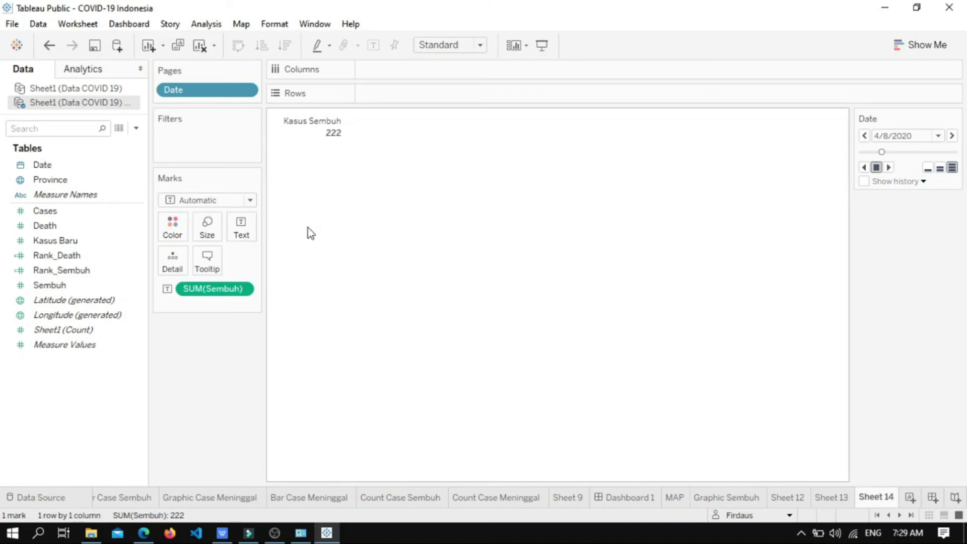
Step: Center the Kasus Sembuh label text horizontally
left_click(245, 237)
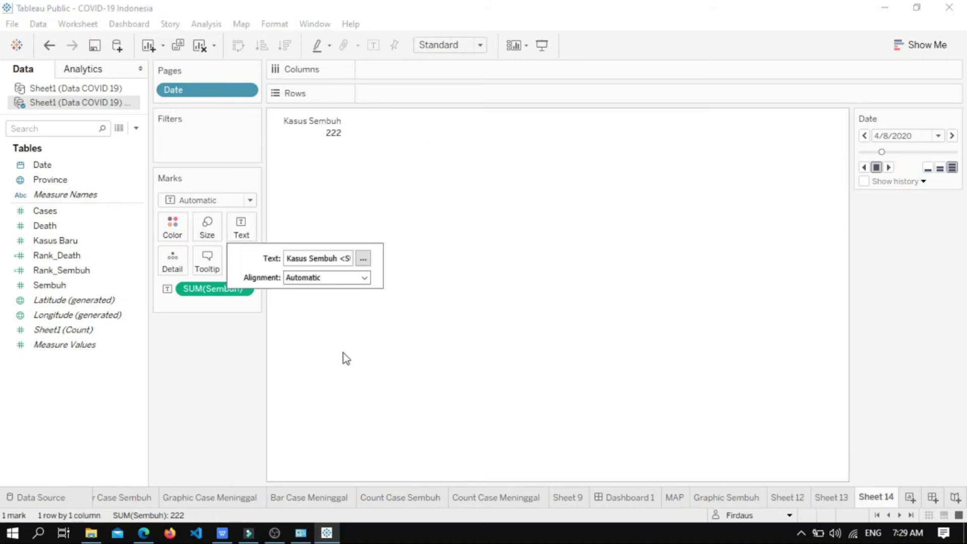
left_click(365, 277)
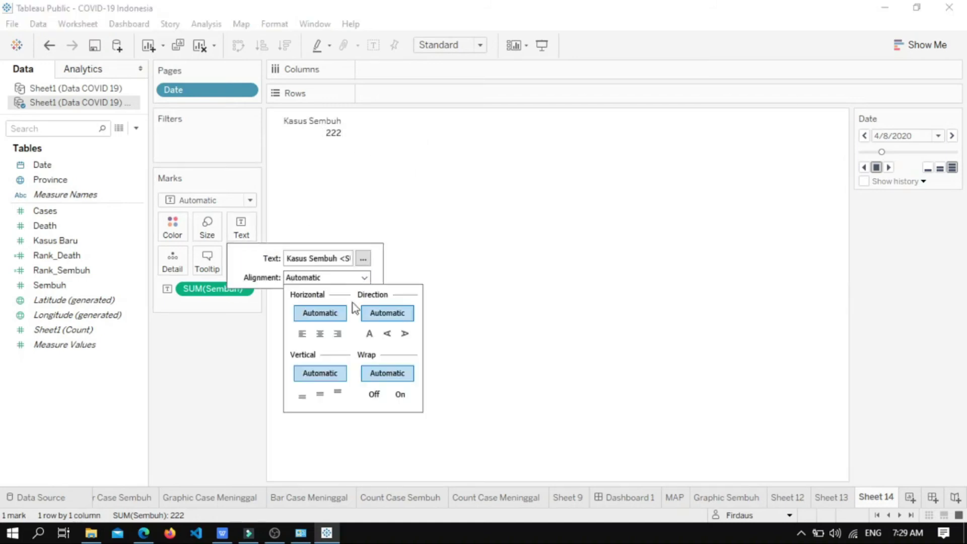
left_click(317, 338)
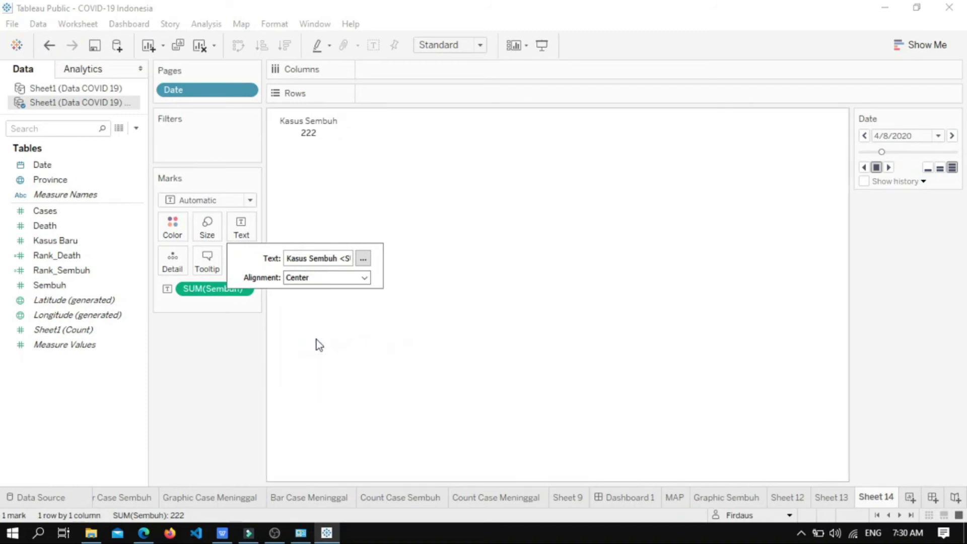
left_click(400, 143)
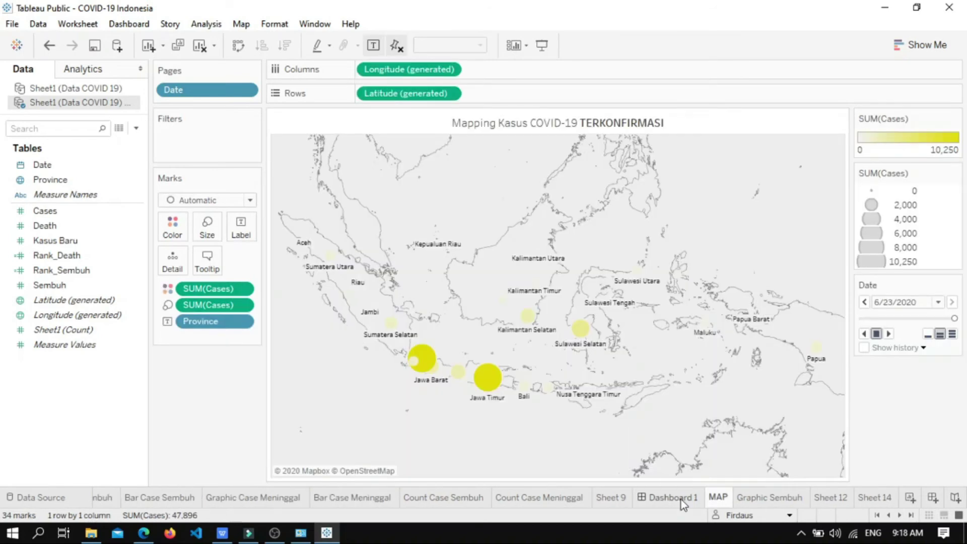
Step: Check the animated TOP 10 Kasus Sembuh ranking on Dashboard 1 and stop the Date playback at 5/24/2020
left_click(681, 500)
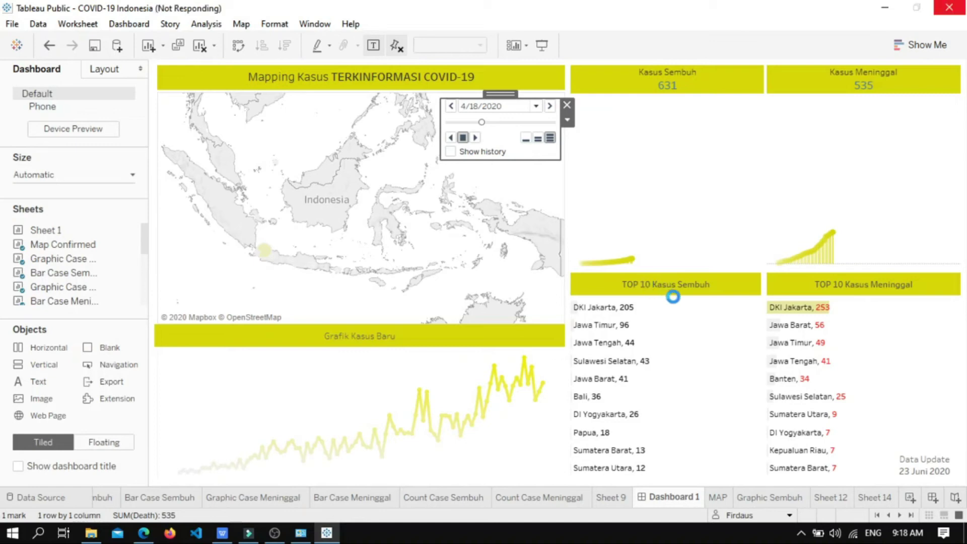
mouse_move(599, 313)
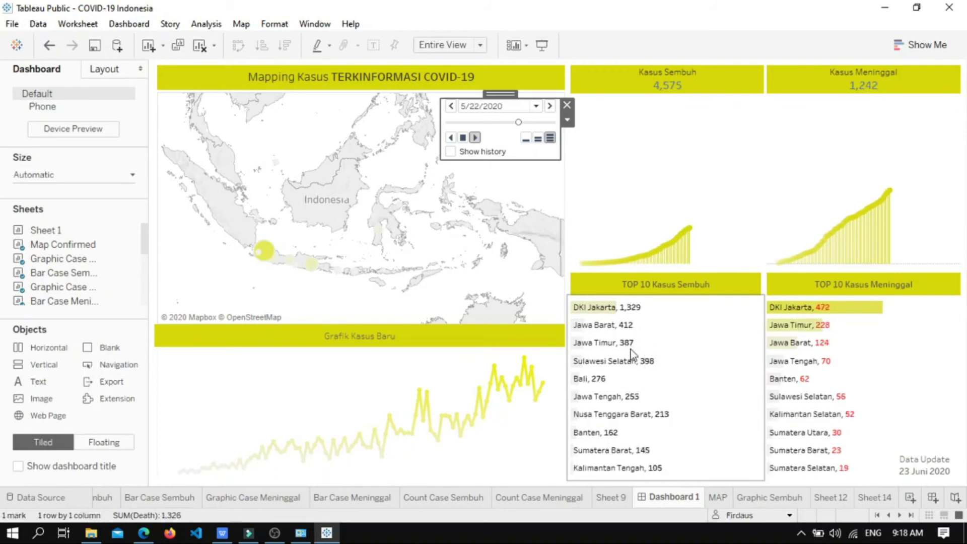
left_click(463, 138)
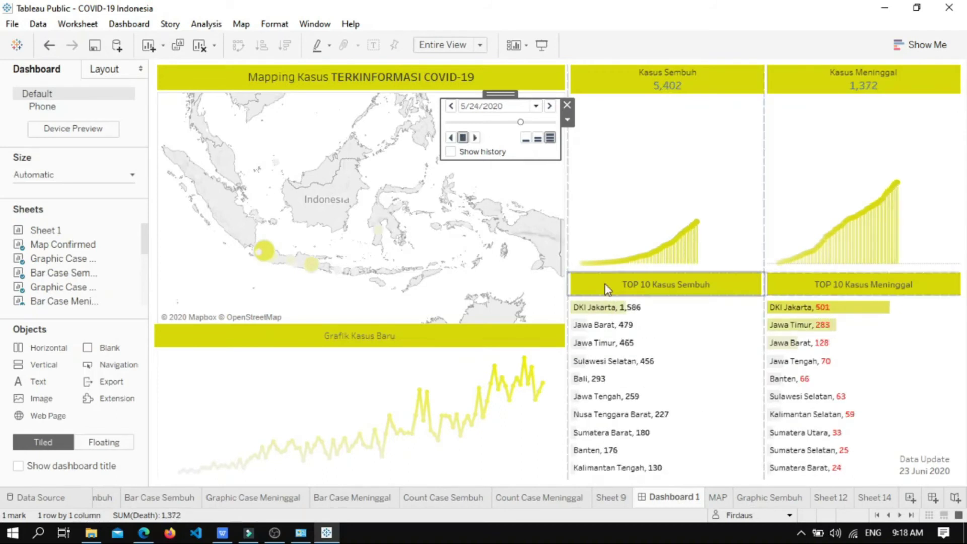
Step: Create a new worksheet after Sheet 14, review the TOP 10 lists on Dashboard 1 and return to the empty sheet
left_click(873, 498)
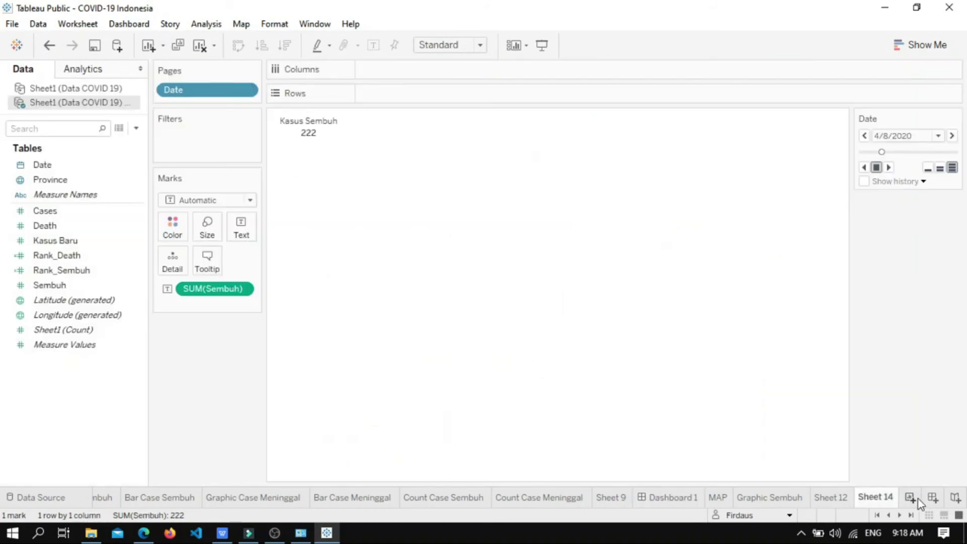
left_click(912, 498)
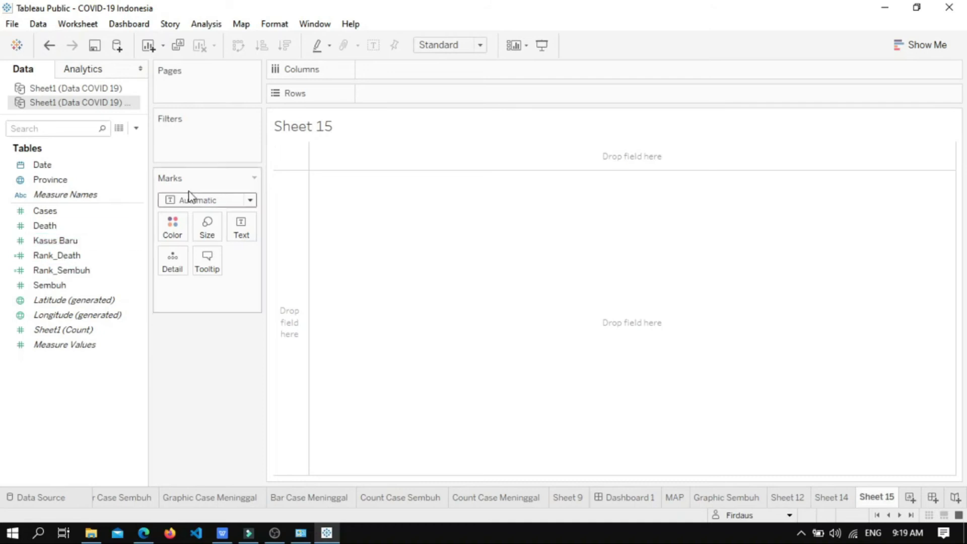
left_click(636, 498)
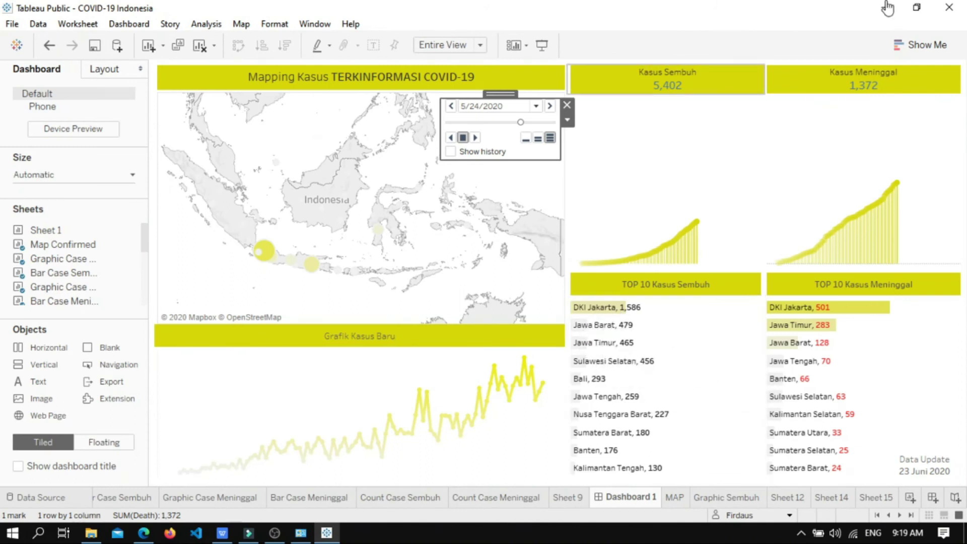
left_click(890, 479)
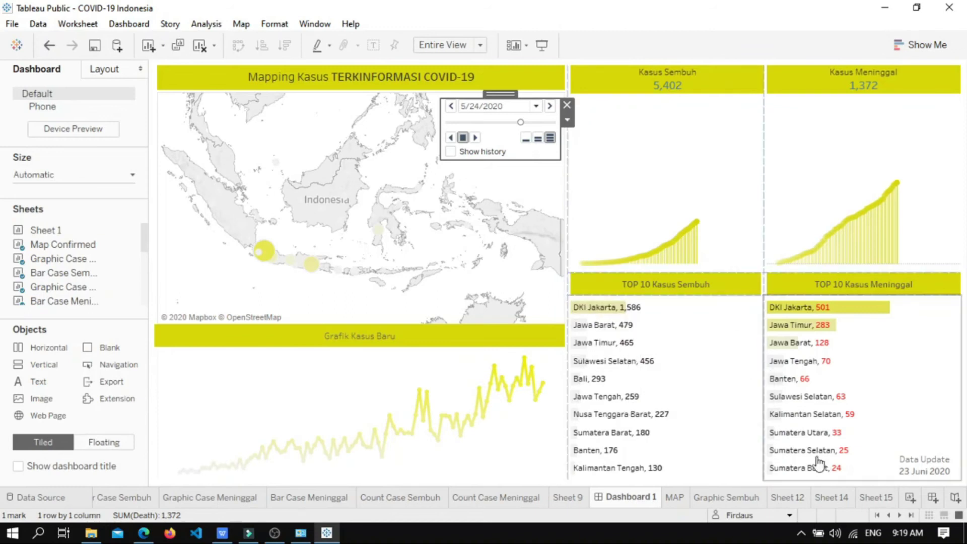
left_click(880, 497)
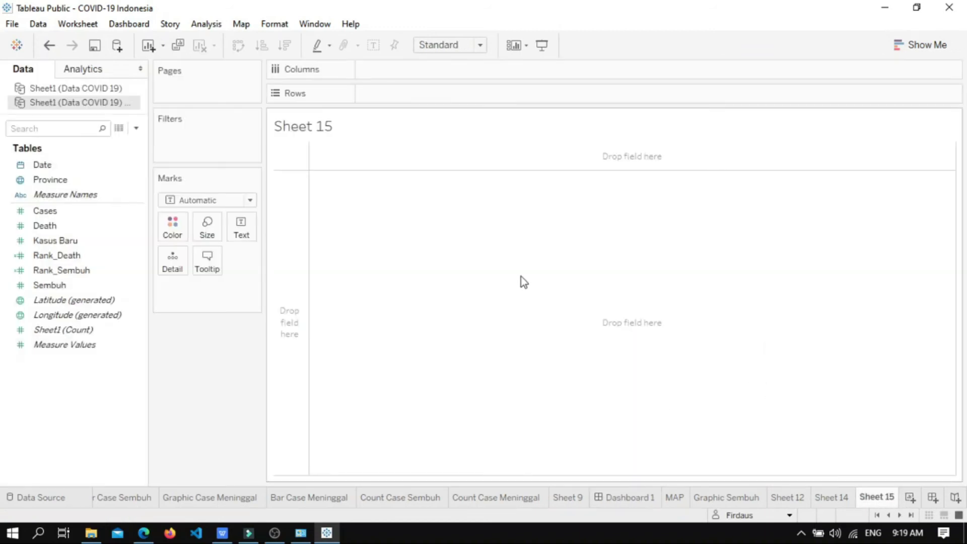
Step: Start a new calculated field in the Sheet1 (Data COVID 19) (2) data source and name it RankSembuh
left_click_drag(60, 165, 125, 149)
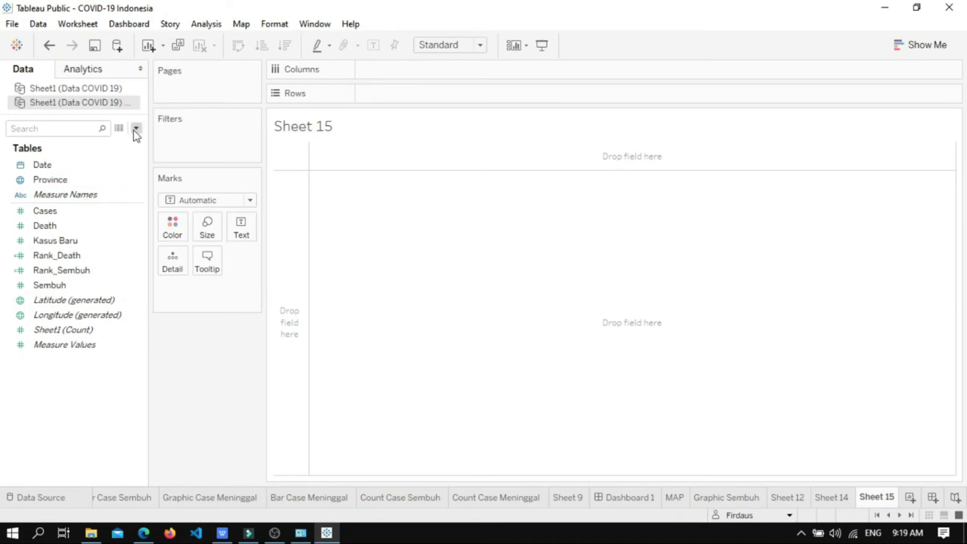
left_click(136, 128)
left_click(126, 143)
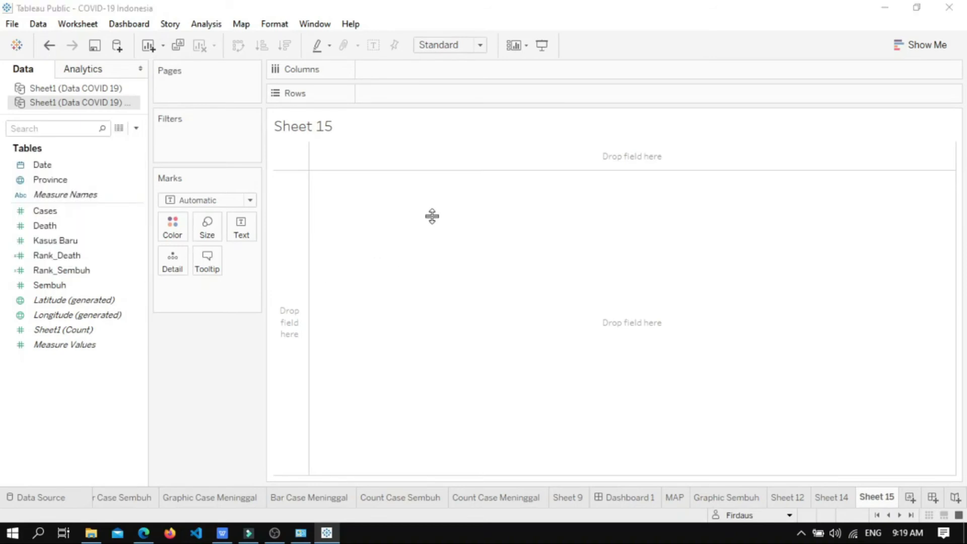
type("ra")
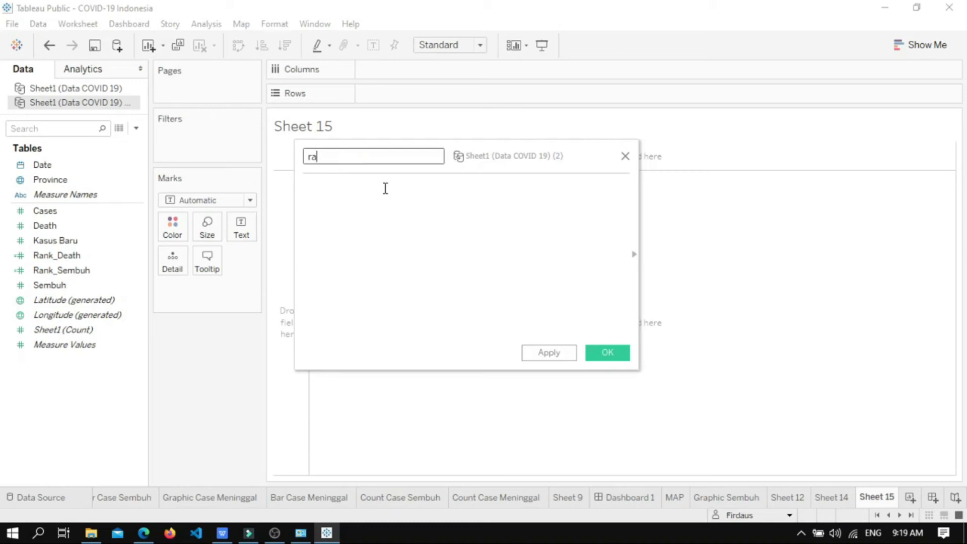
type("nkSembuh")
left_click(385, 189)
left_click(322, 187)
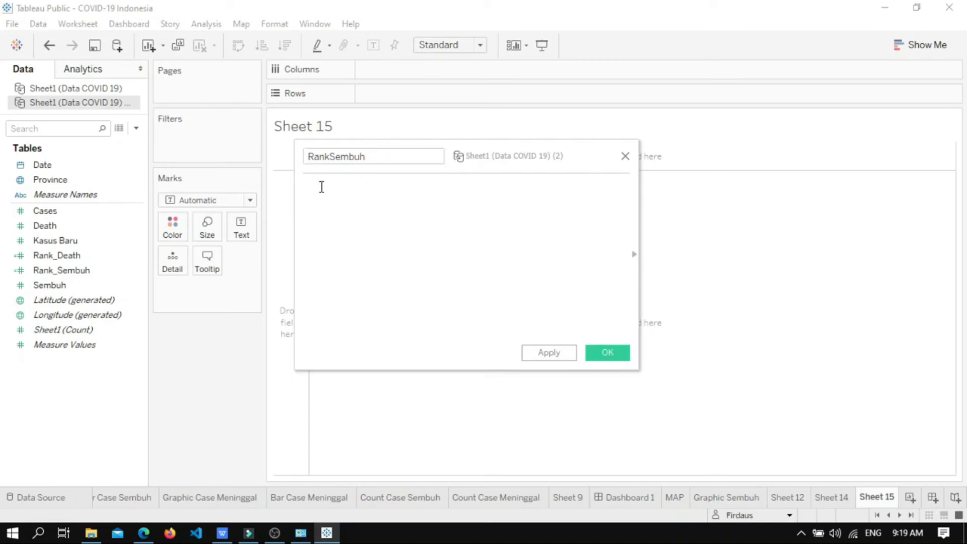
Step: Define the calculation as RANK_UNIQUE(SUM([Sembuh])) and save the calculated field
type("rank_u")
key("Return")
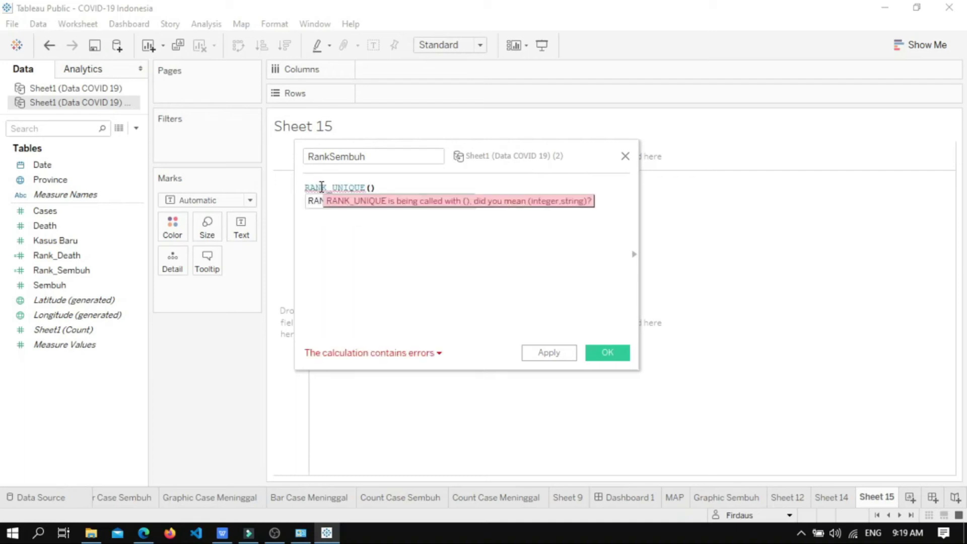
type("sum")
key("Return")
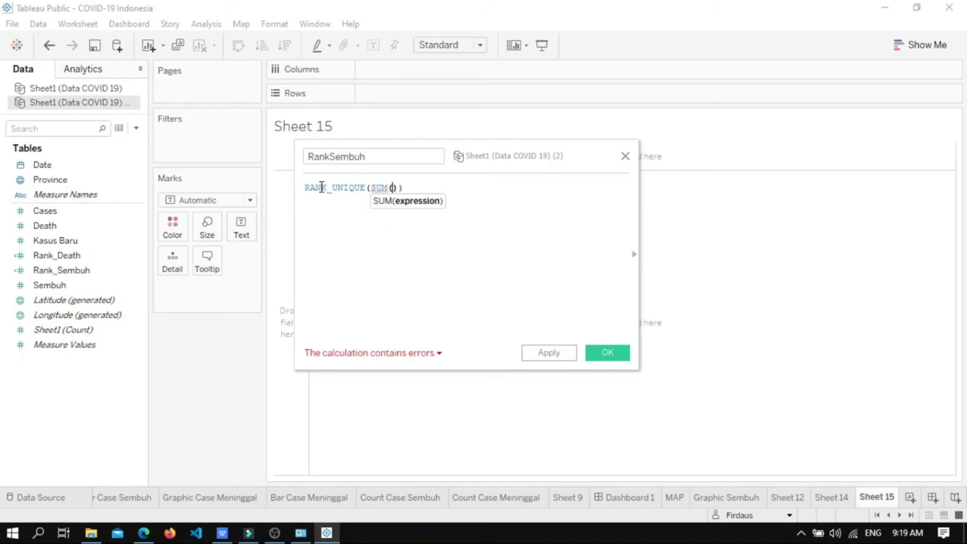
type("S")
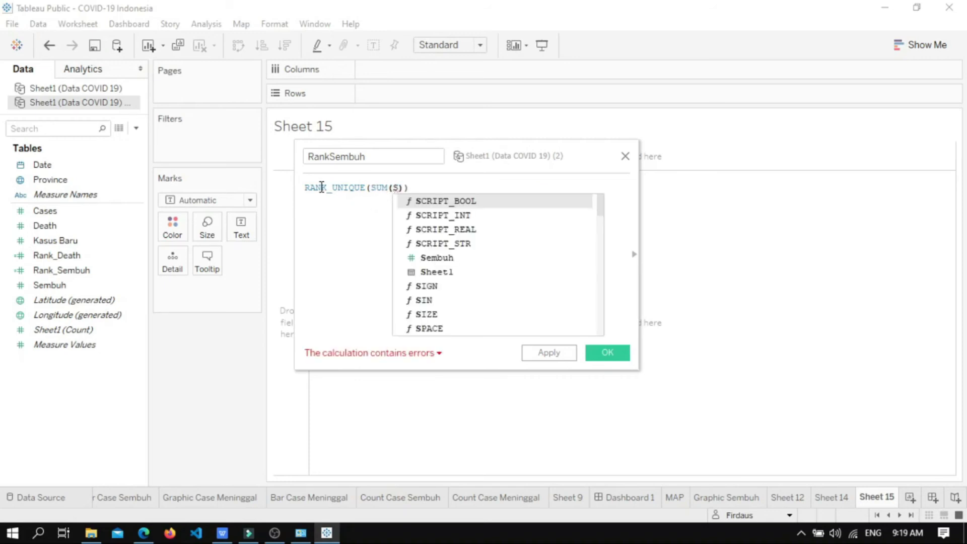
type("emb")
key("Return")
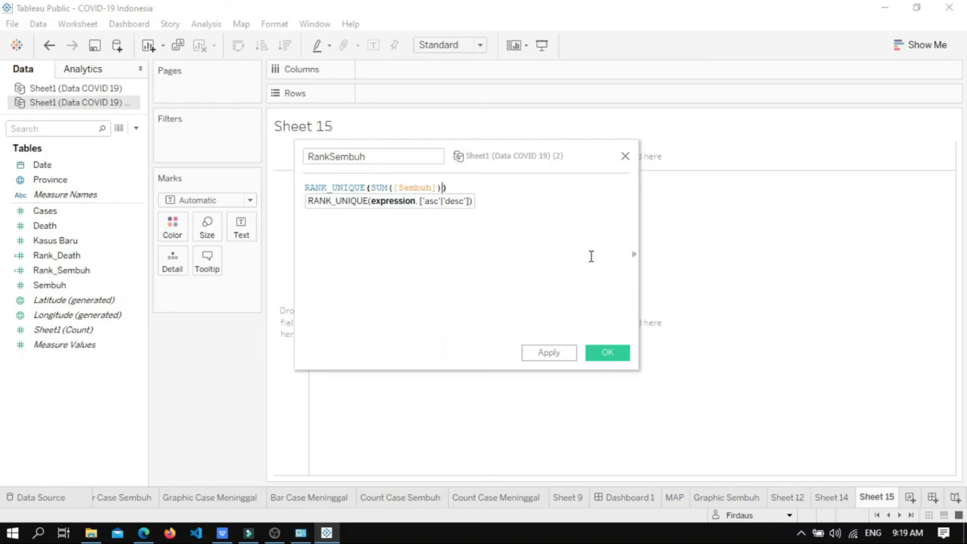
left_click(609, 354)
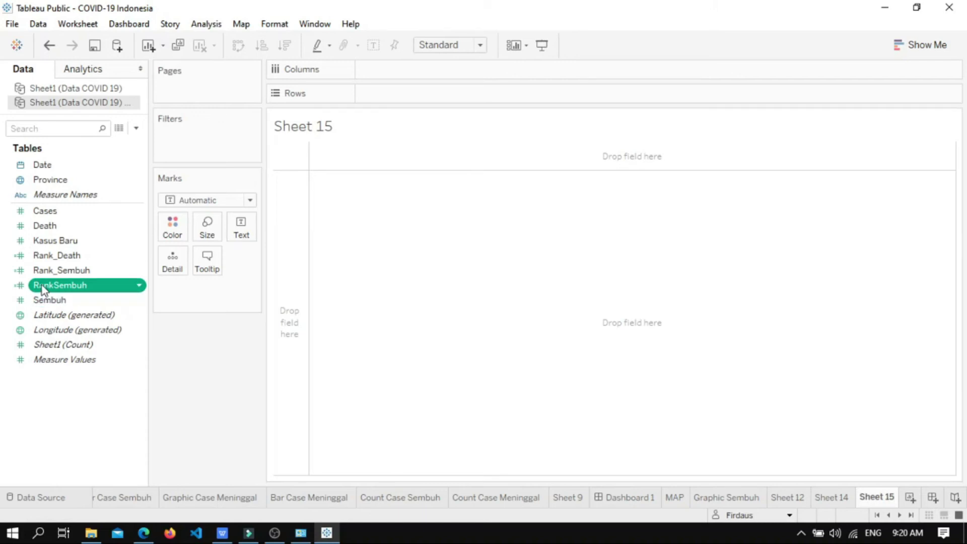
Step: Place the RankSembuh field on the Rows shelf of Sheet 15
left_click_drag(63, 288, 365, 95)
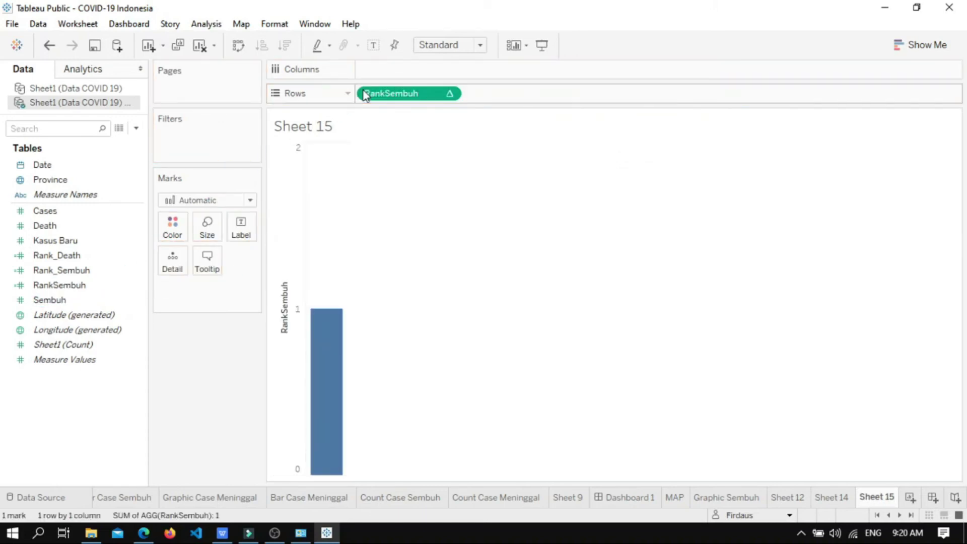
mouse_move(326, 316)
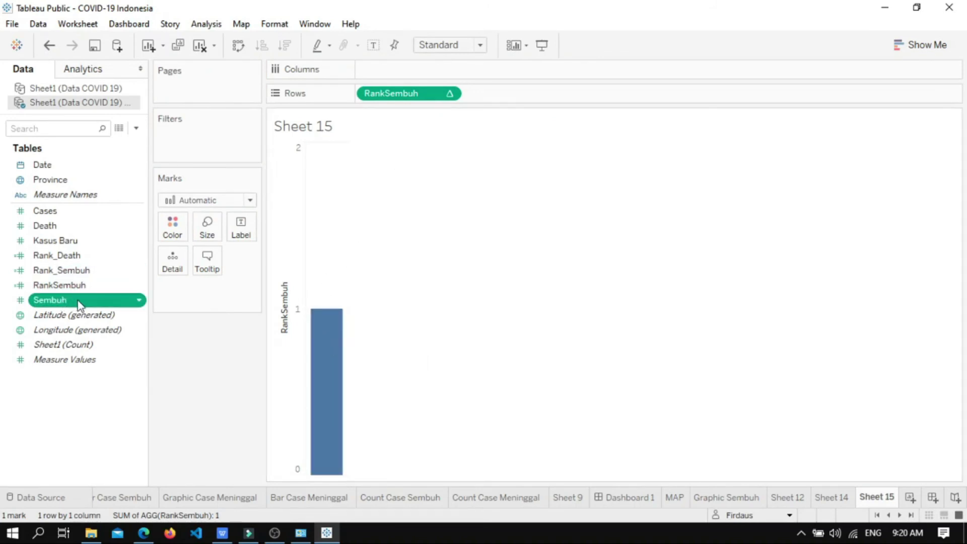
Step: Put the RankSembuh field on the Rows shelf and the Sembuh field on the Columns shelf of Sheet 15
left_click_drag(67, 303, 394, 68)
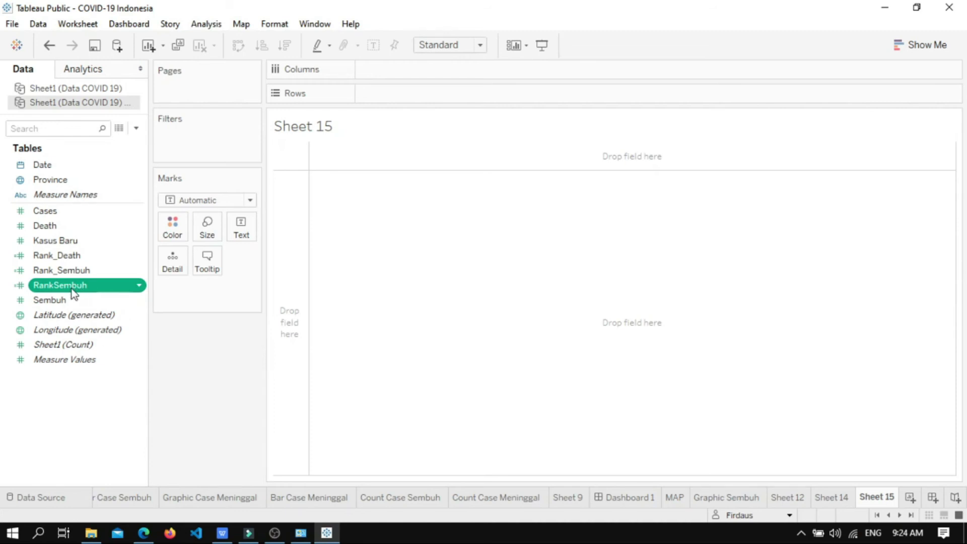
left_click_drag(193, 237, 383, 102)
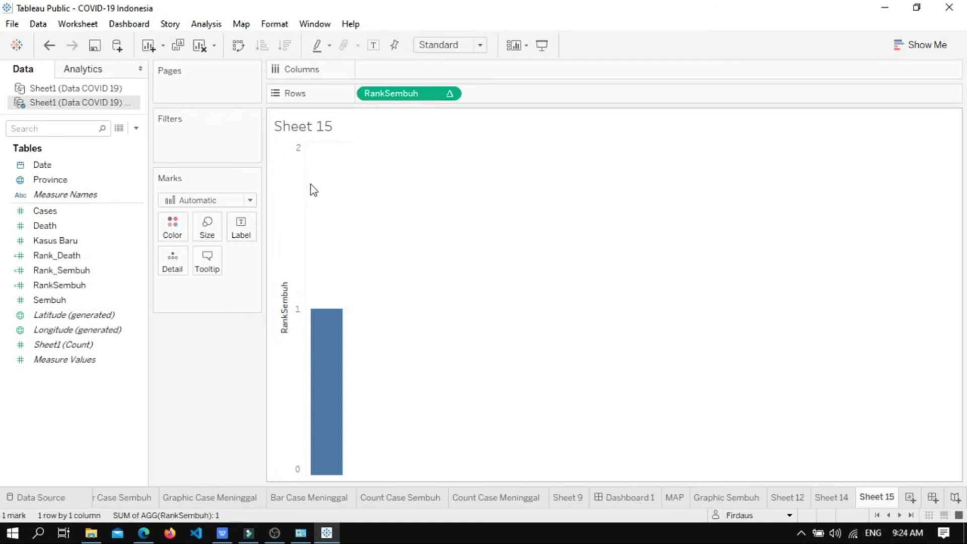
left_click(75, 301)
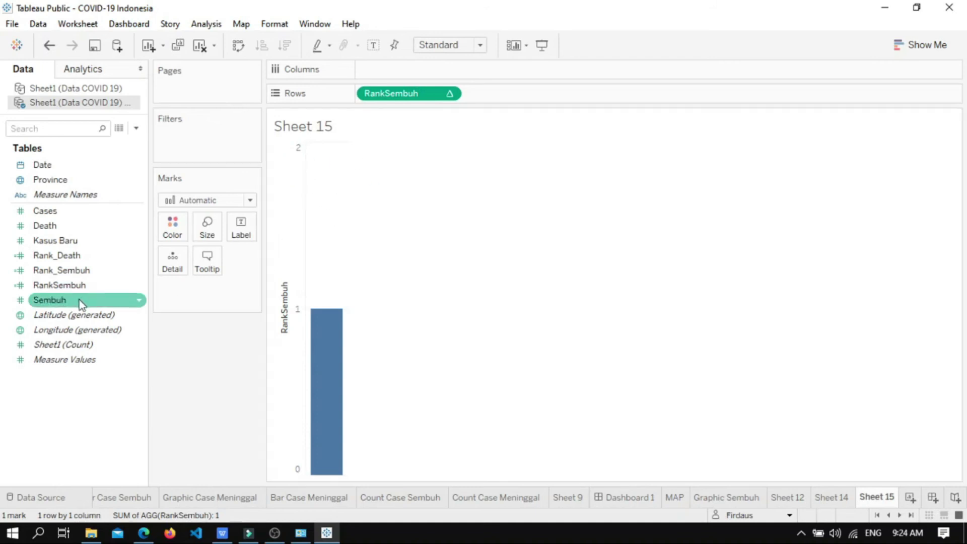
left_click_drag(59, 302, 394, 68)
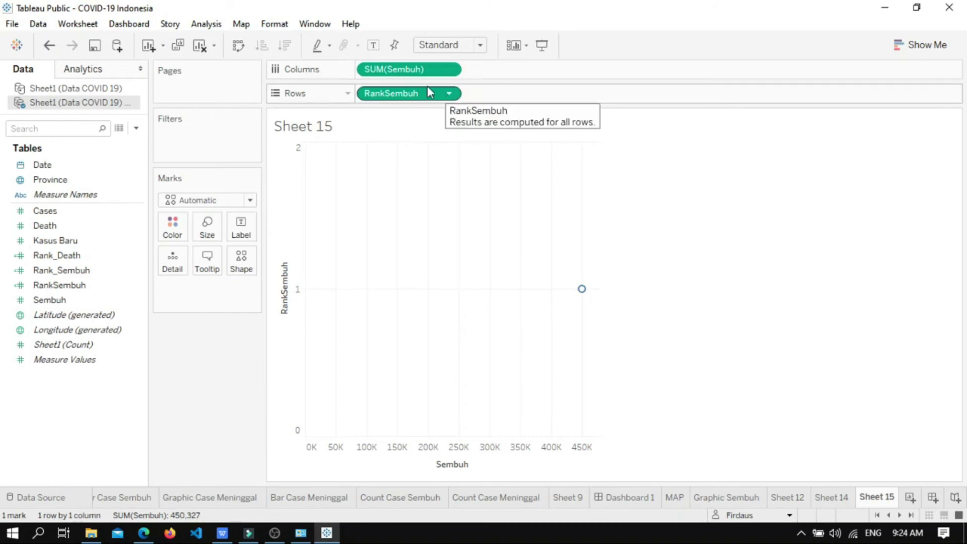
Step: Label the marks with the Province field
left_click(448, 94)
left_click(449, 94)
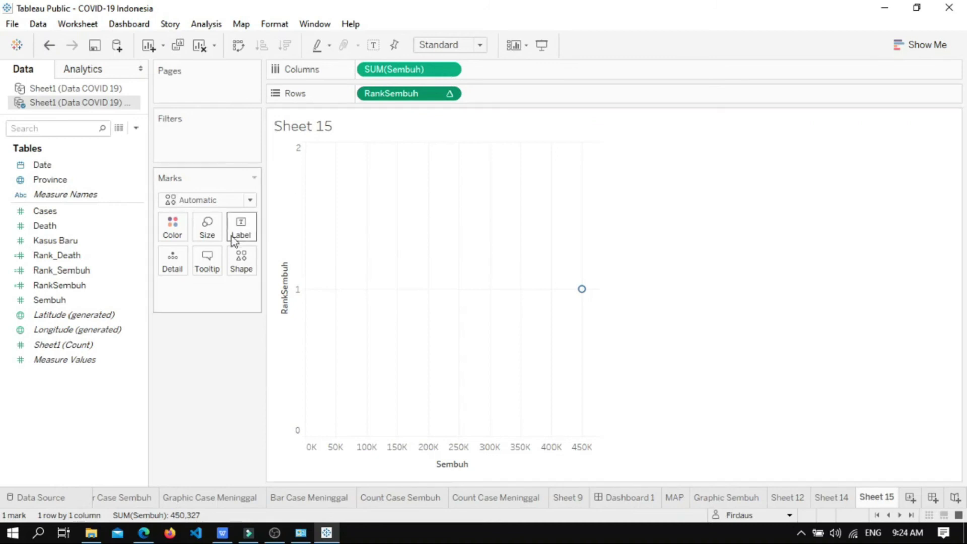
left_click(78, 182)
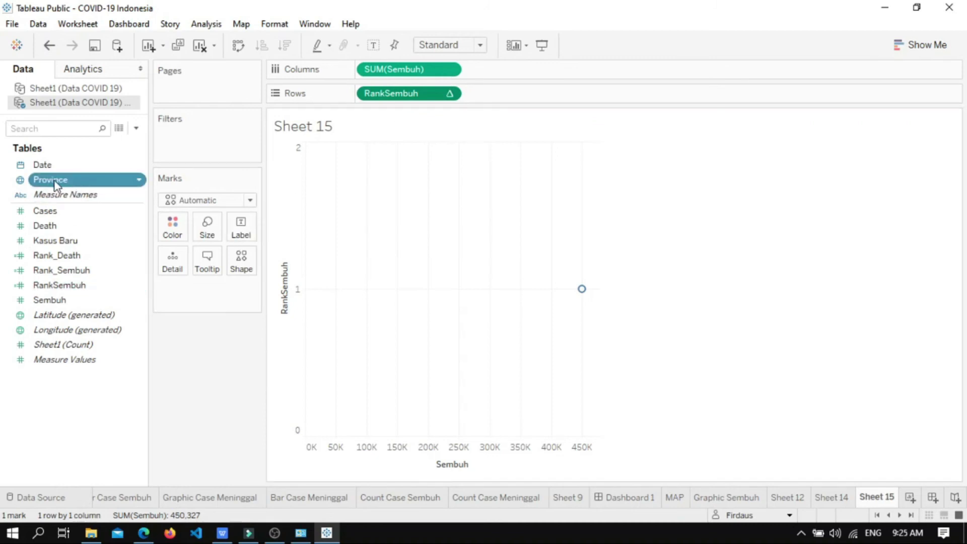
left_click_drag(45, 184, 240, 225)
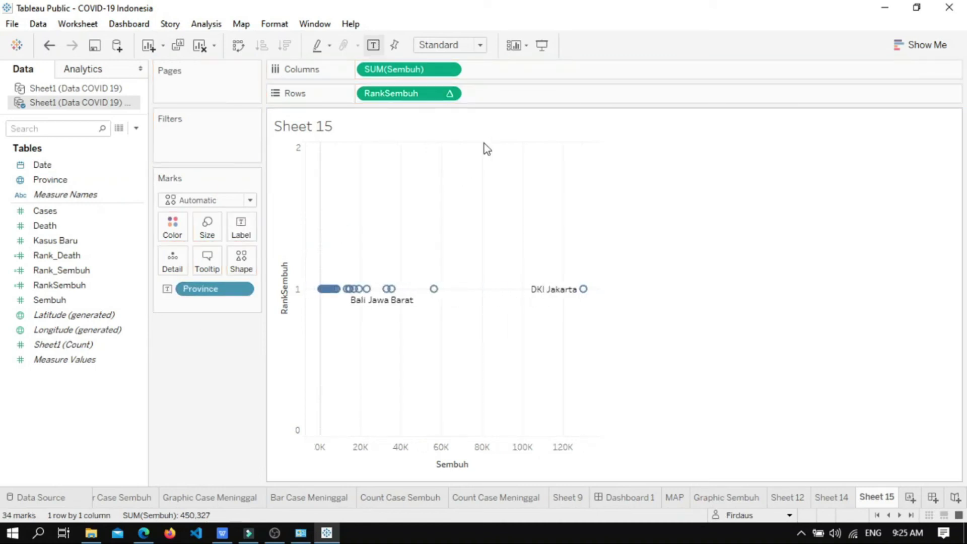
Step: Make the RankSembuh field on the Rows shelf discrete and compute it using Province
left_click(449, 94)
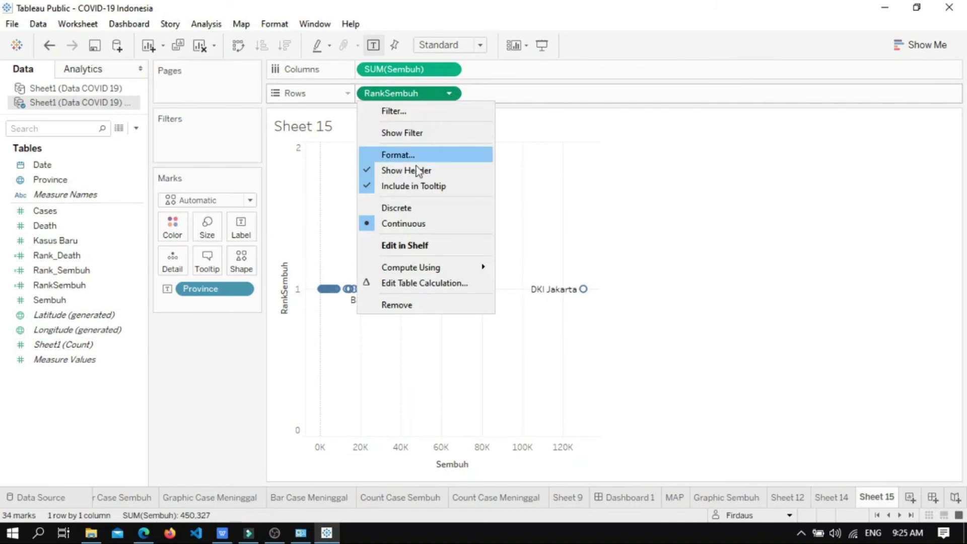
left_click(400, 210)
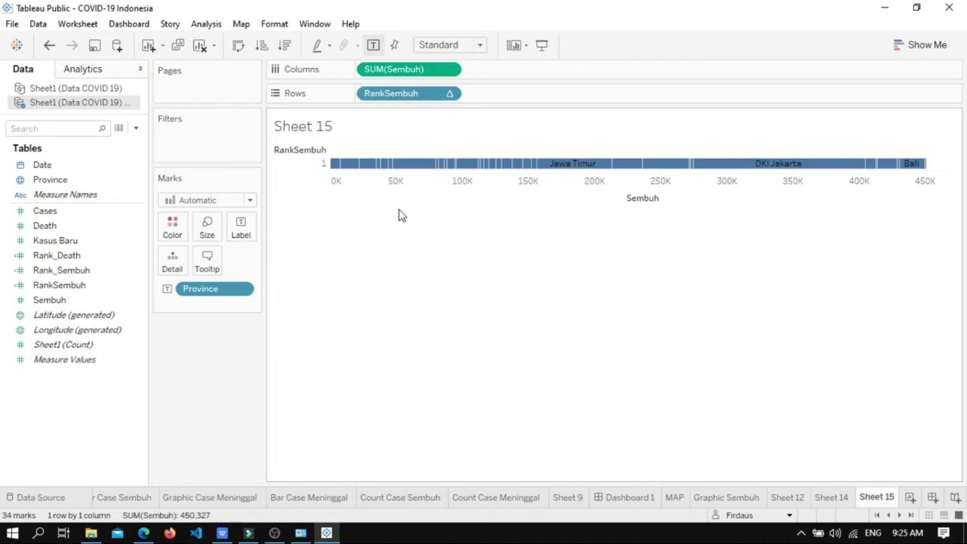
left_click(449, 70)
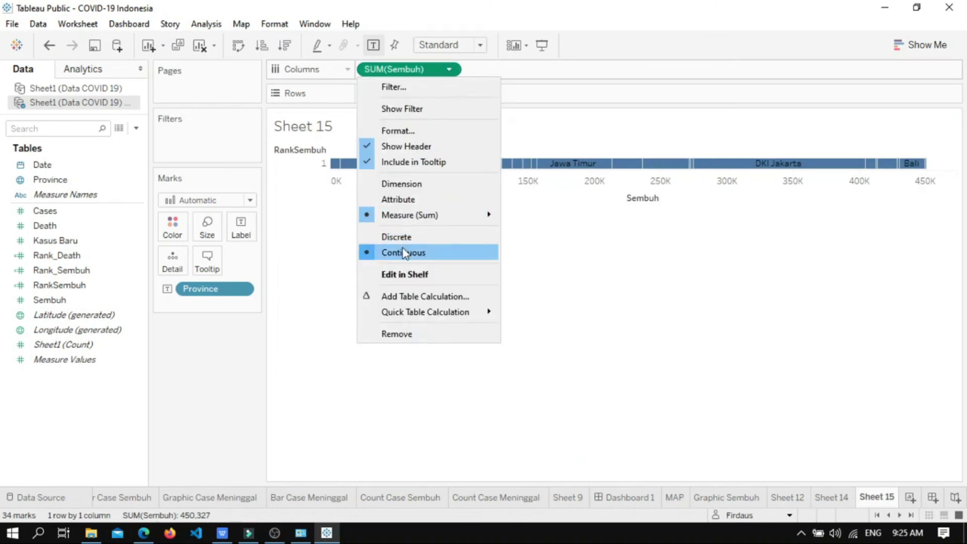
left_click(536, 70)
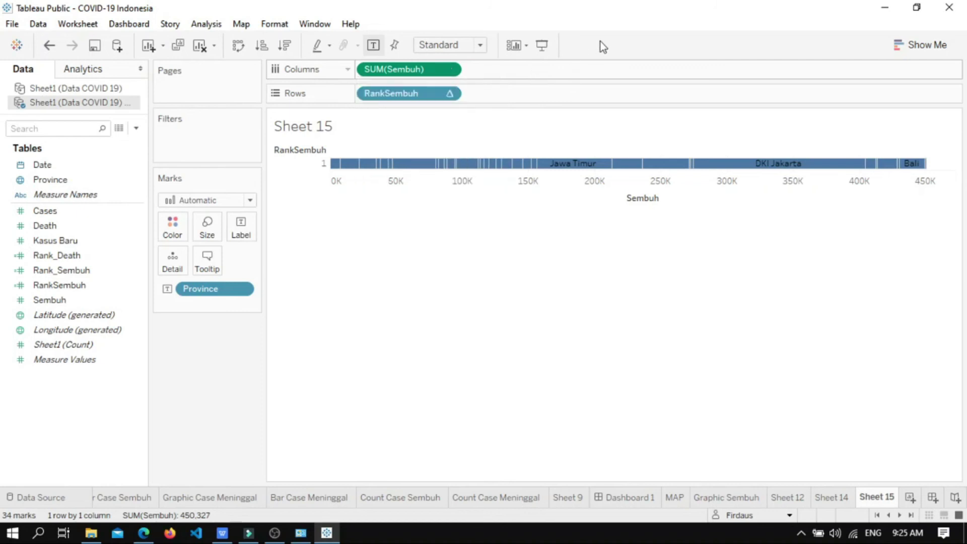
left_click(449, 93)
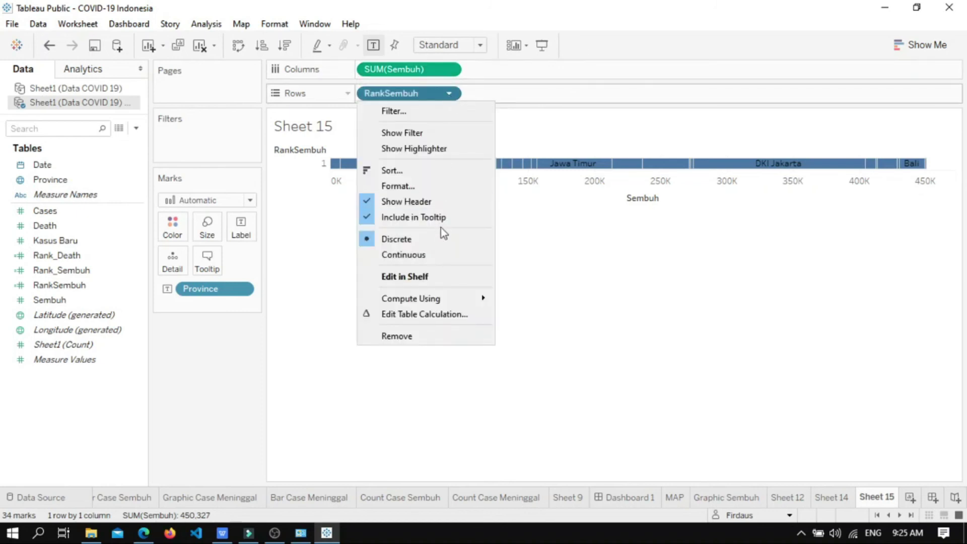
mouse_move(430, 301)
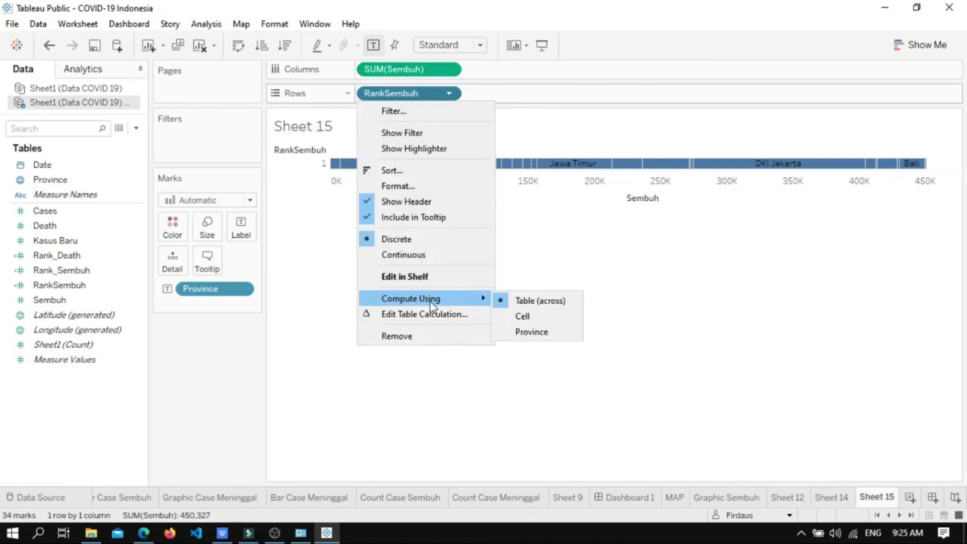
left_click(544, 331)
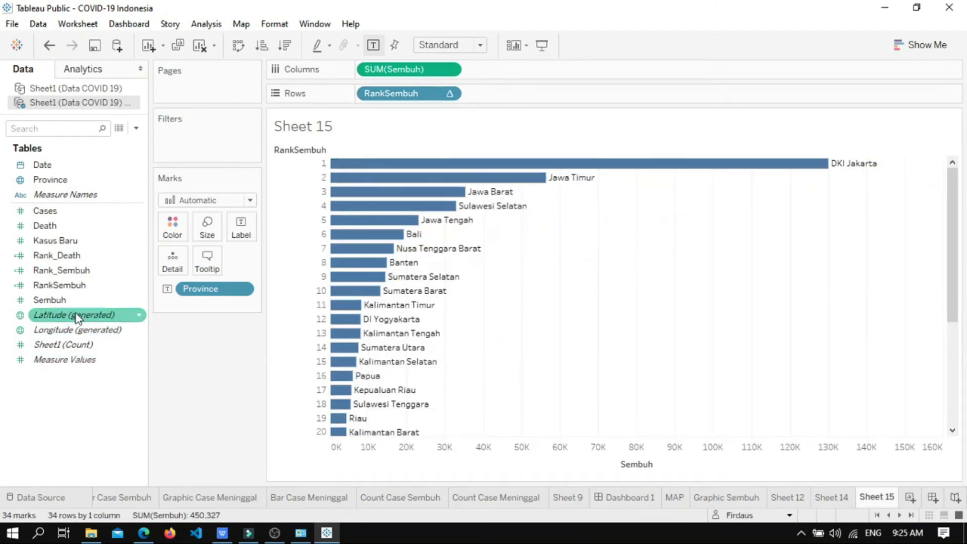
Step: Add Sembuh to the bar labels and edit the label text to the single line "<Province>, <SUM(Sembuh)>" with the sum in bold
left_click(73, 301)
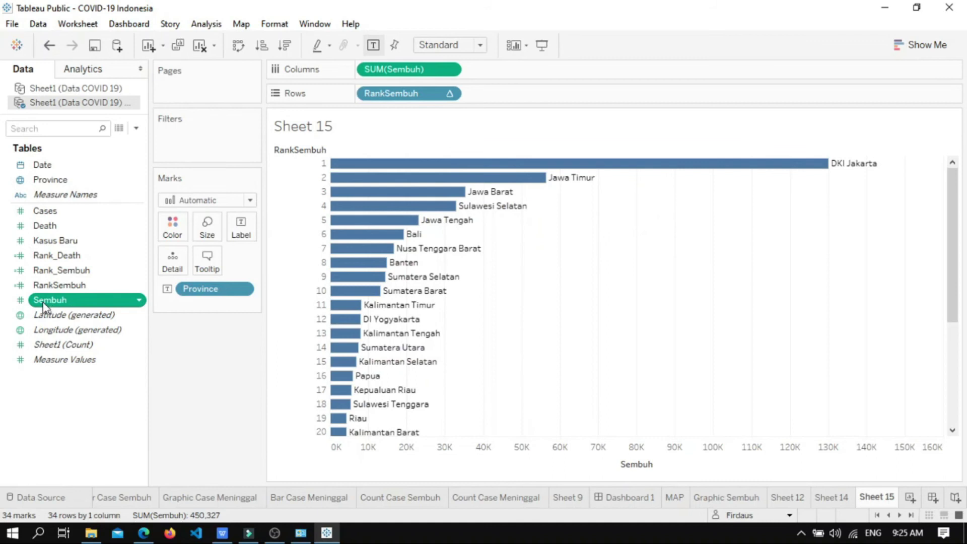
left_click_drag(39, 301, 240, 229)
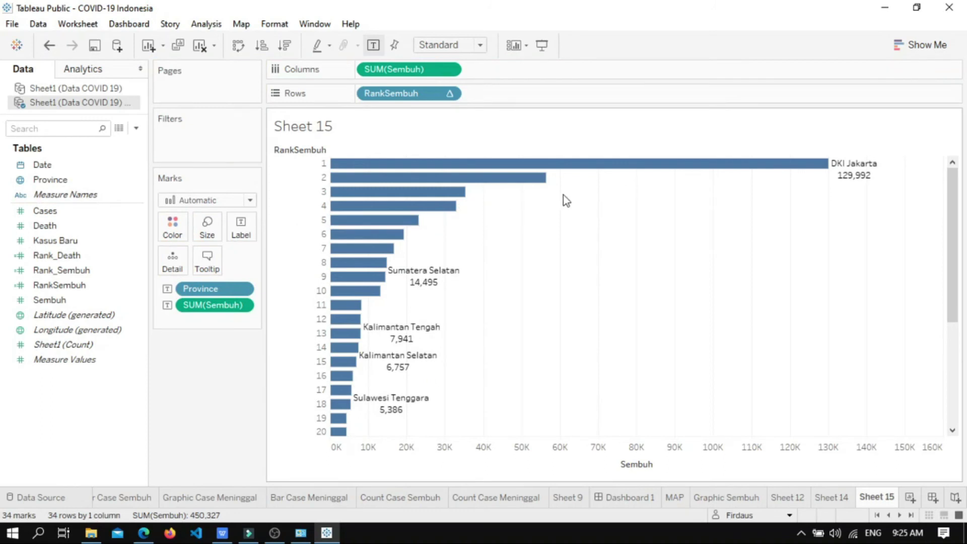
left_click(241, 229)
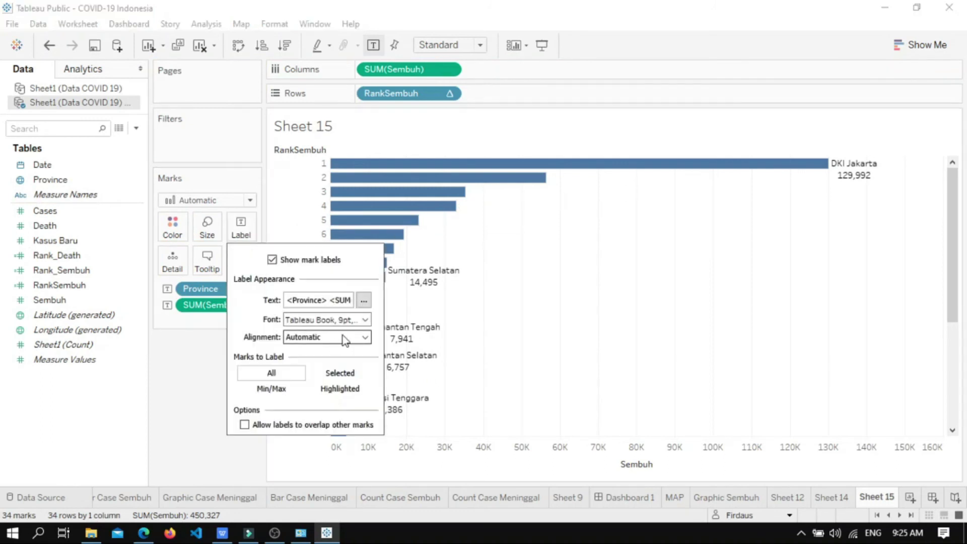
left_click(364, 300)
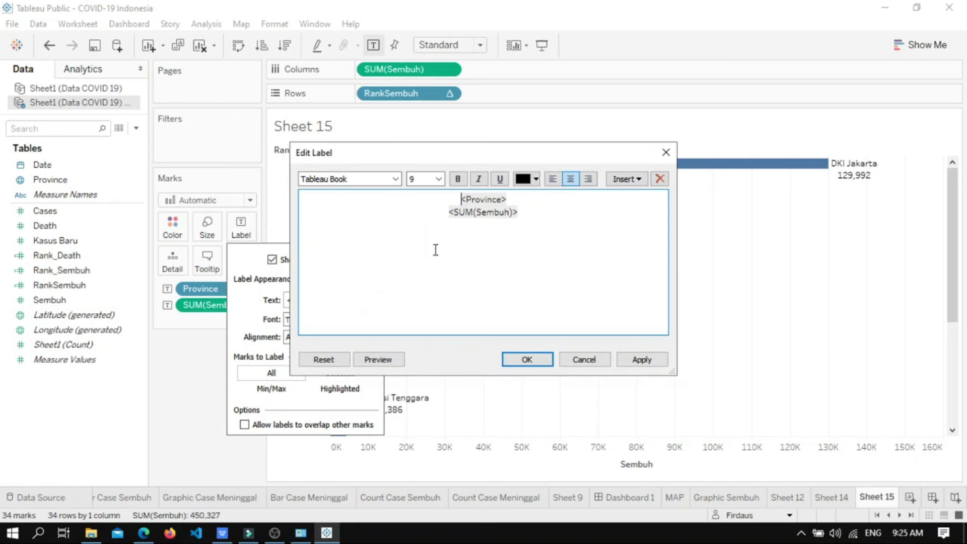
key("BackSpace")
type(",")
key("shift+Right")
key("shift+Right")
key("shift+Right")
key("shift+Right")
key("shift+Right")
key("shift+Right")
key("shift+Right")
key("shift+Right")
key("shift+Right")
left_click(458, 179)
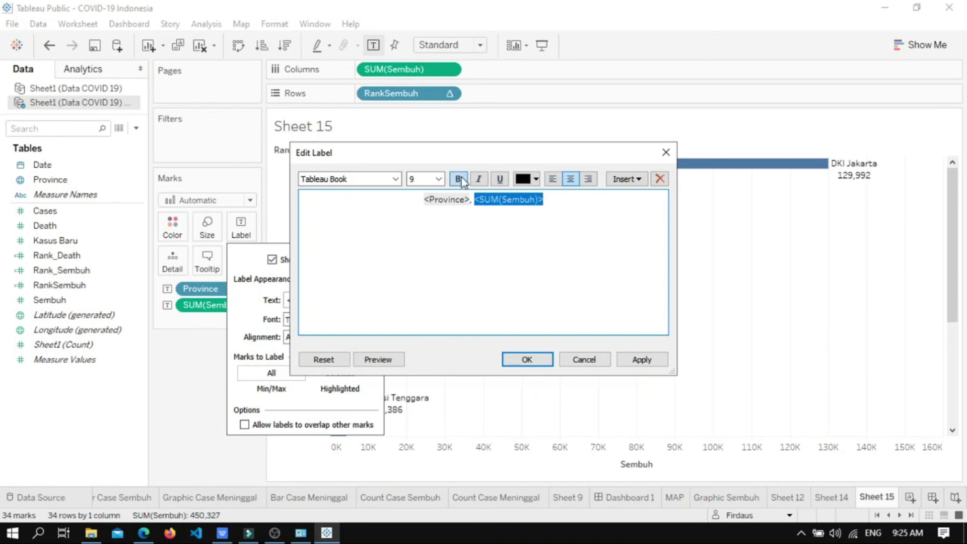
left_click(527, 360)
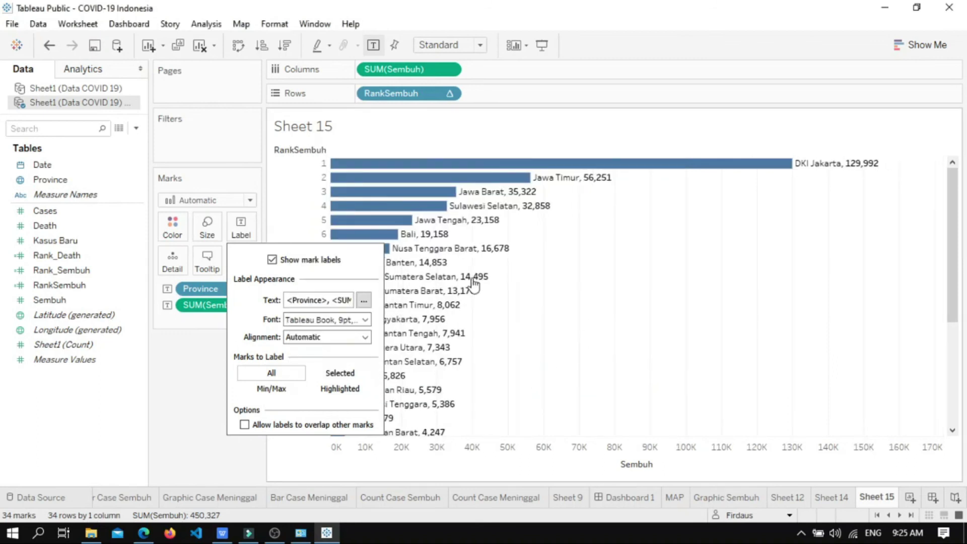
left_click(579, 258)
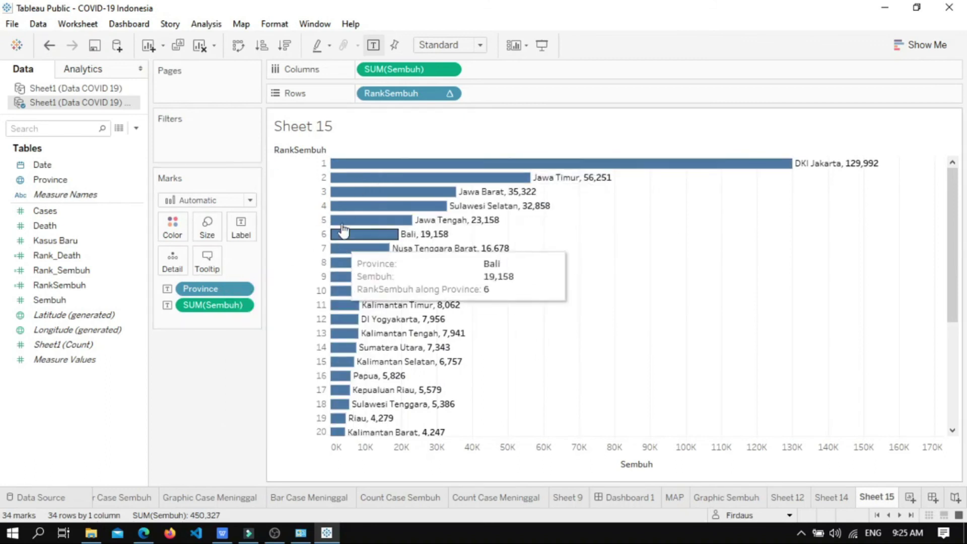
Step: Color the bars by Sembuh with a custom sequential palette based on the yellow #d9d900, without stepped colors
left_click(45, 301)
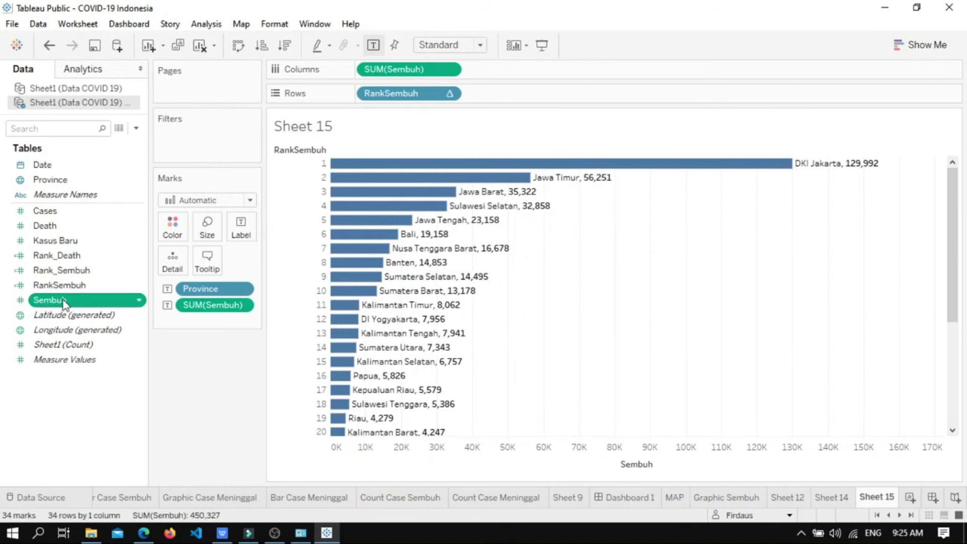
left_click_drag(64, 302, 174, 229)
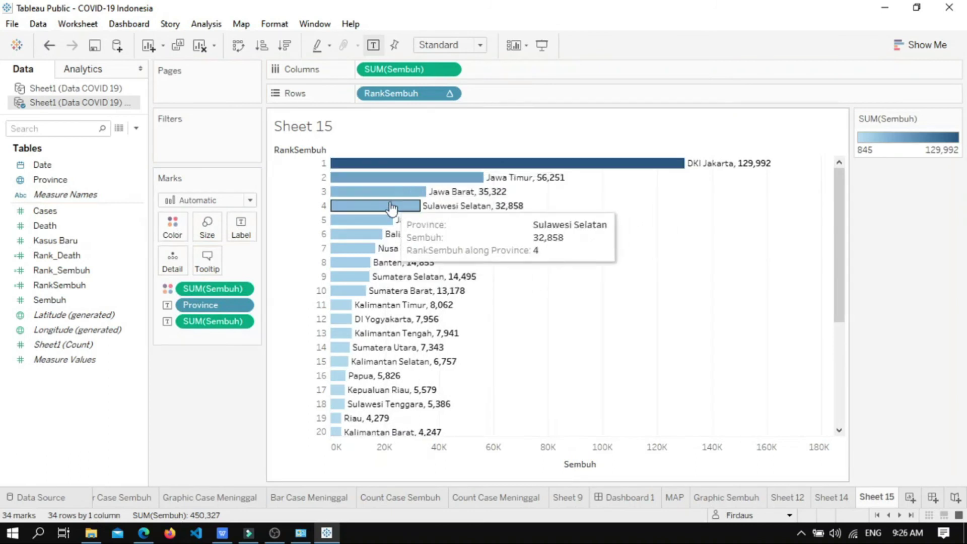
double_click(914, 147)
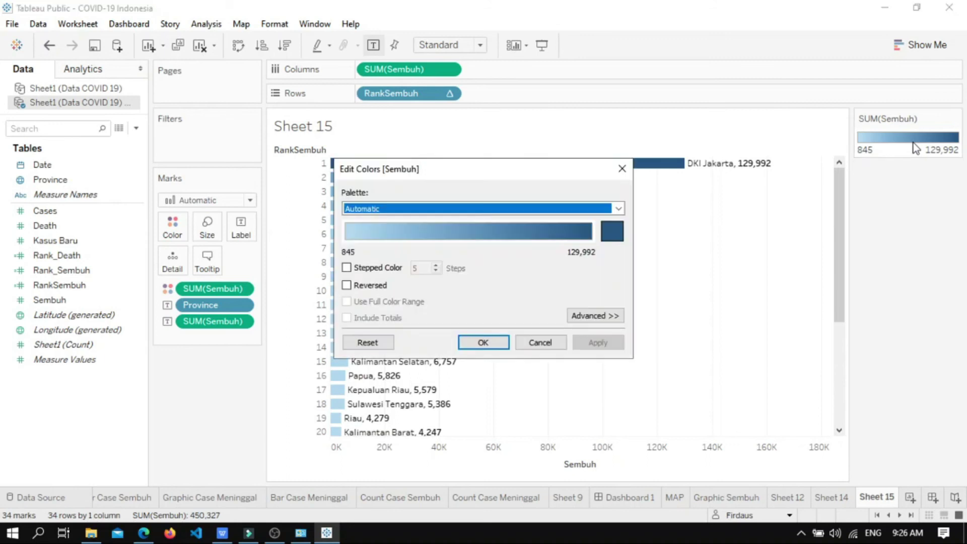
left_click(611, 230)
left_click(455, 212)
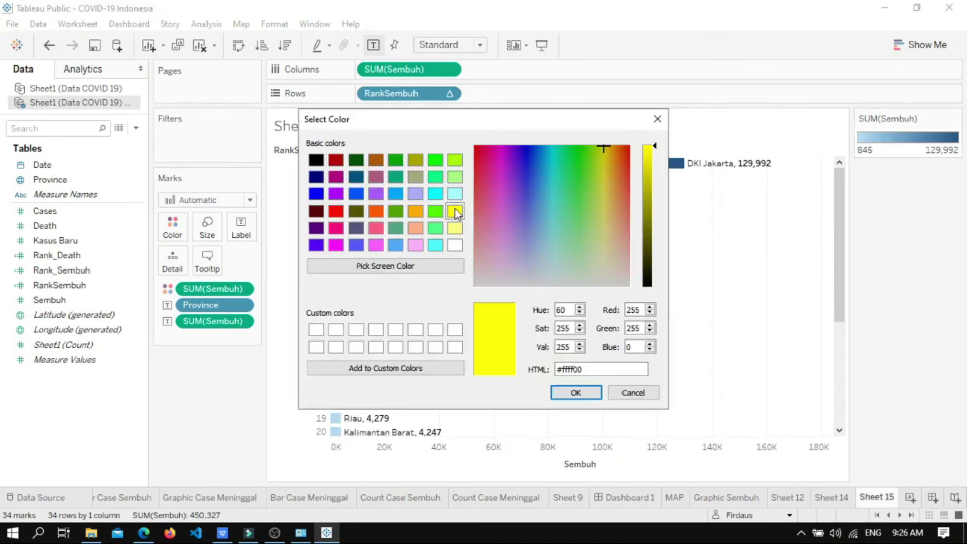
left_click(647, 180)
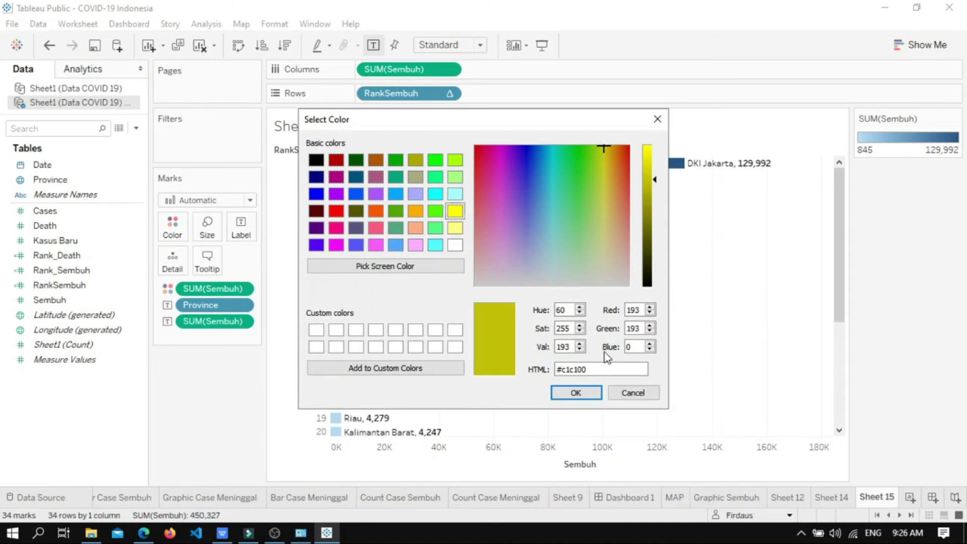
left_click(649, 167)
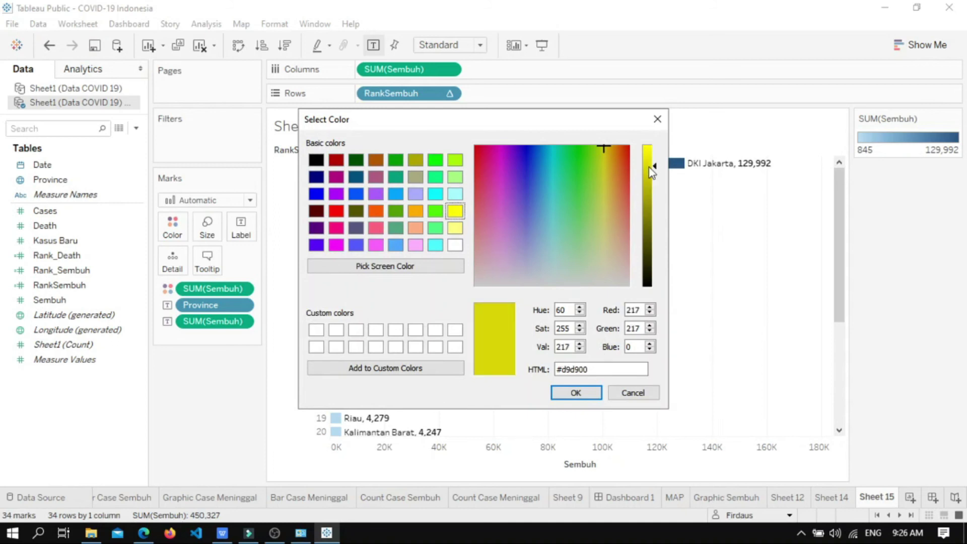
left_click(576, 393)
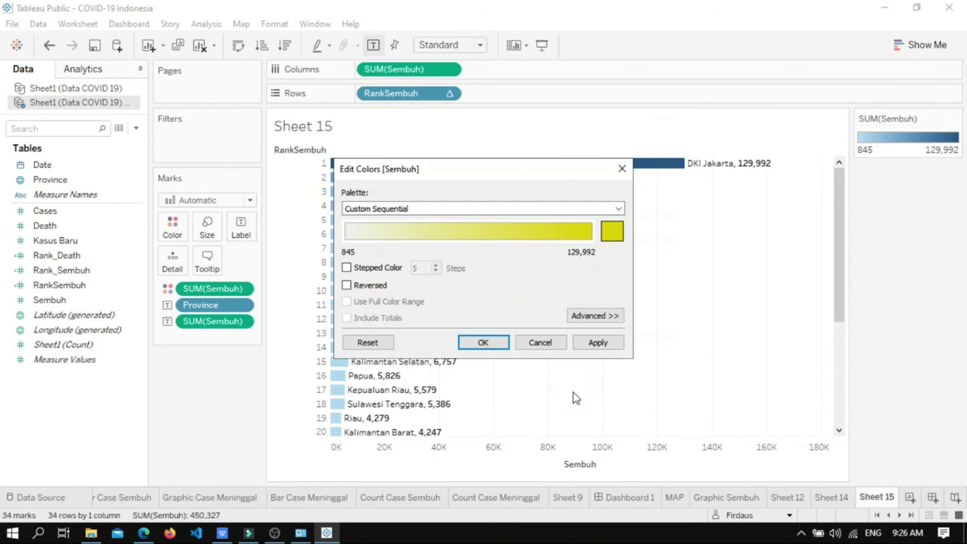
left_click(346, 268)
left_click(346, 268)
left_click(483, 342)
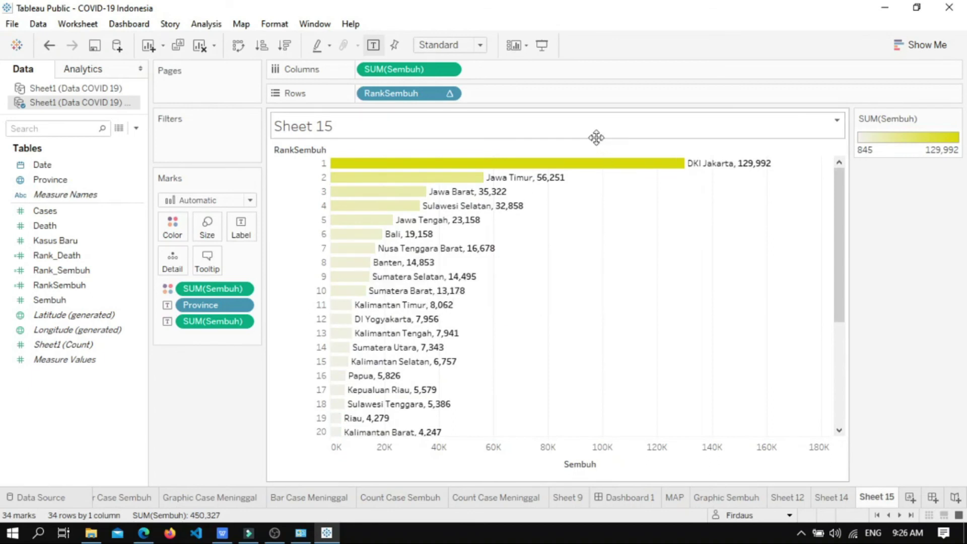
Step: Hide the title of Sheet 15 and the header of the Sembuh axis
right_click(557, 132)
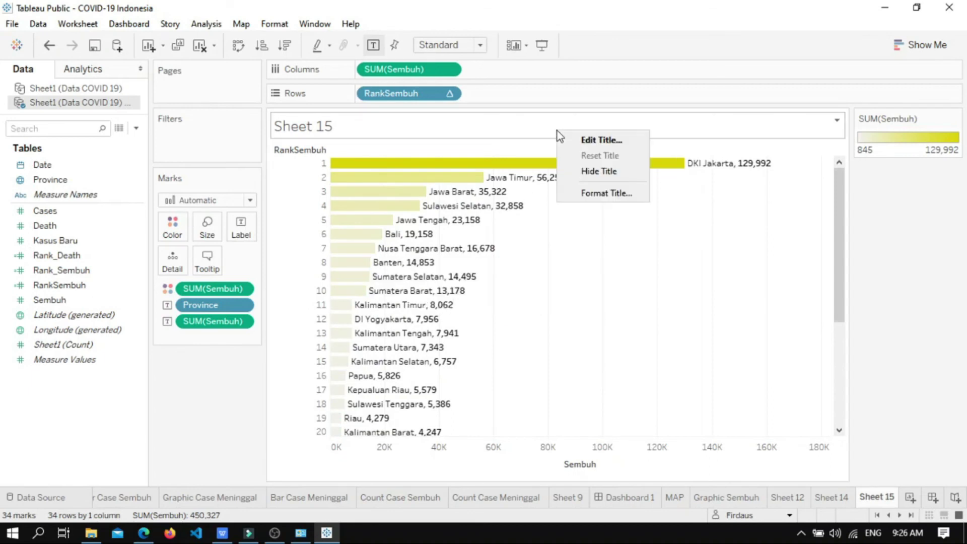
left_click(588, 172)
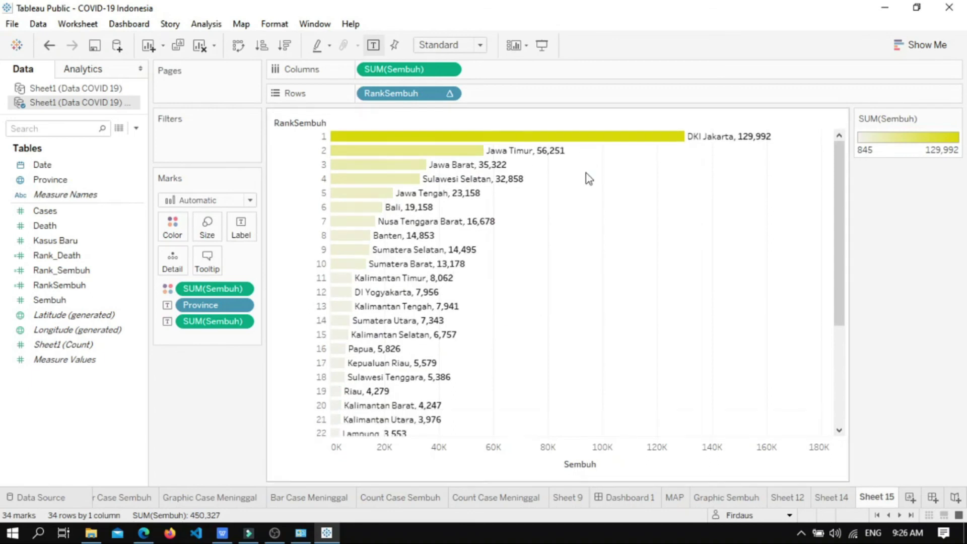
right_click(620, 449)
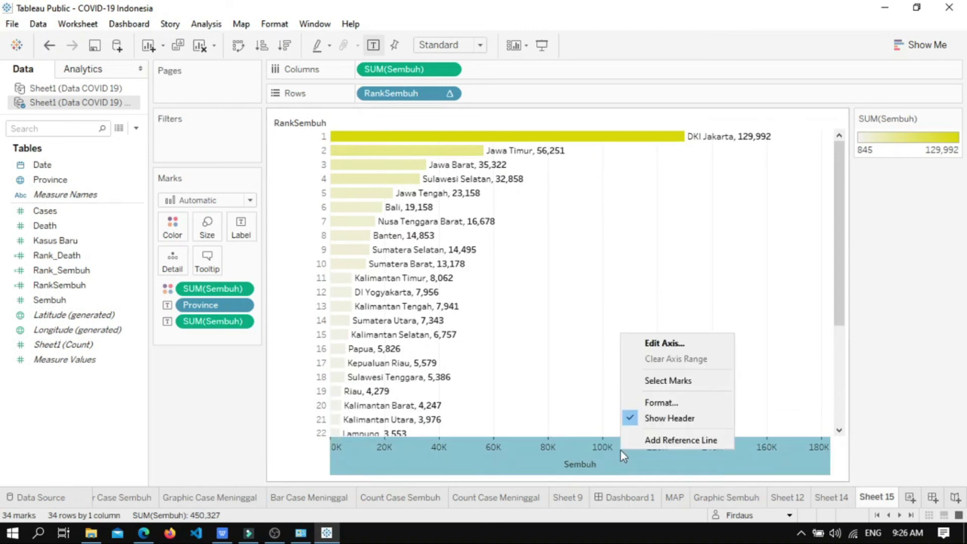
left_click(653, 418)
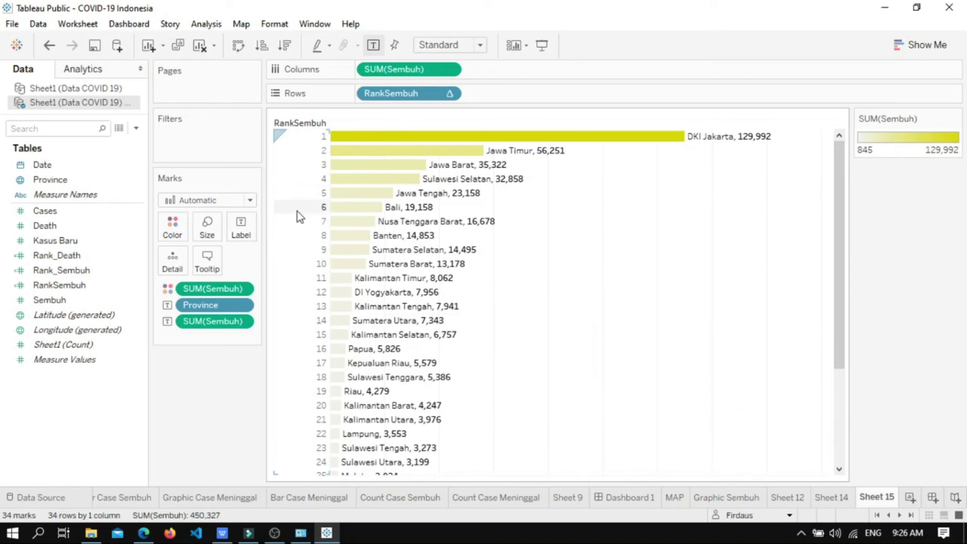
Step: Page the ranking chart by the exact Date and play the pages at the fastest speed
left_click(56, 168)
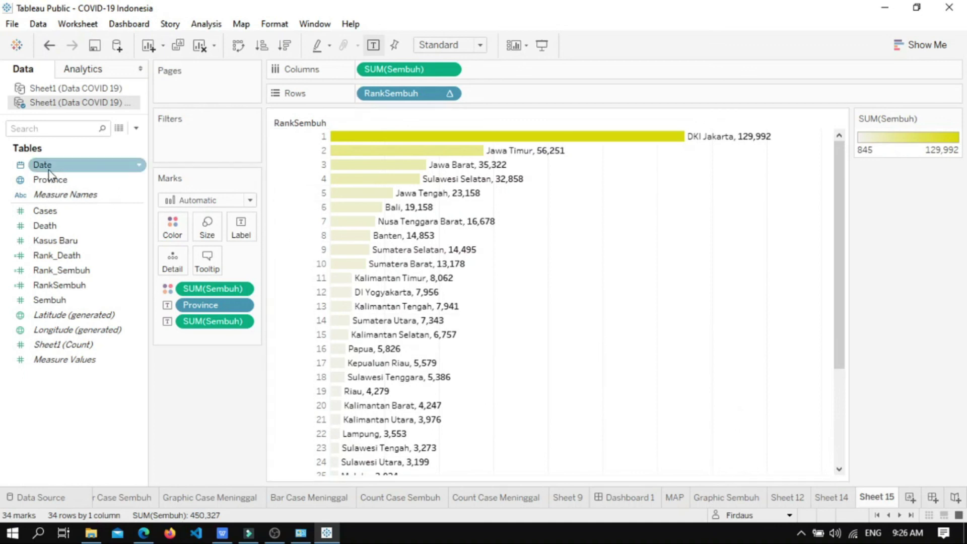
mouse_move(50, 168)
left_mouse_down()
mouse_move(138, 153)
mouse_move(177, 91)
left_mouse_up()
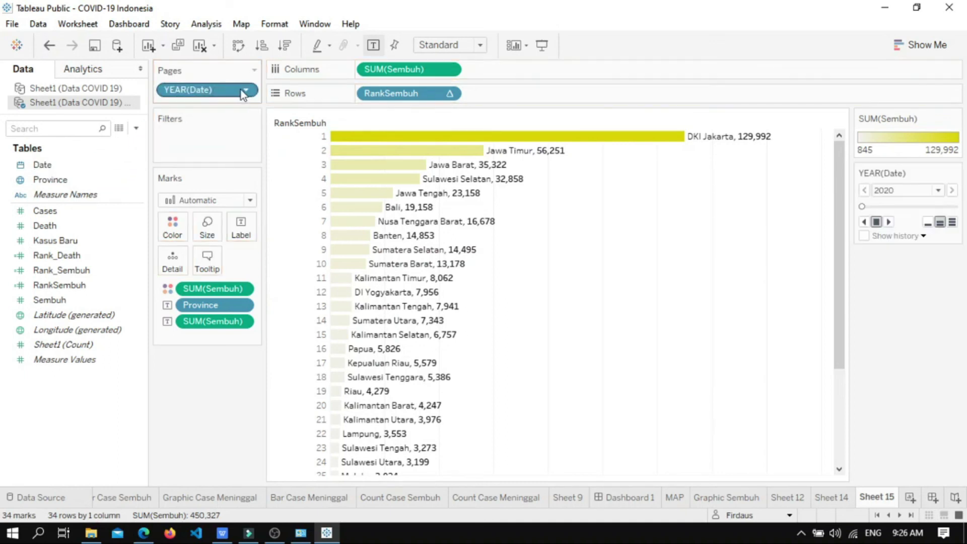
left_click(245, 90)
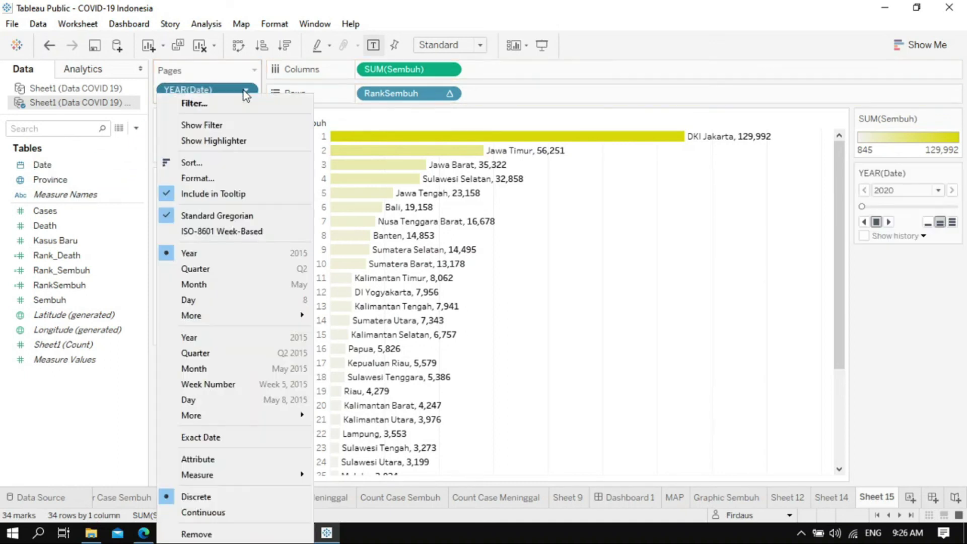
left_click(218, 437)
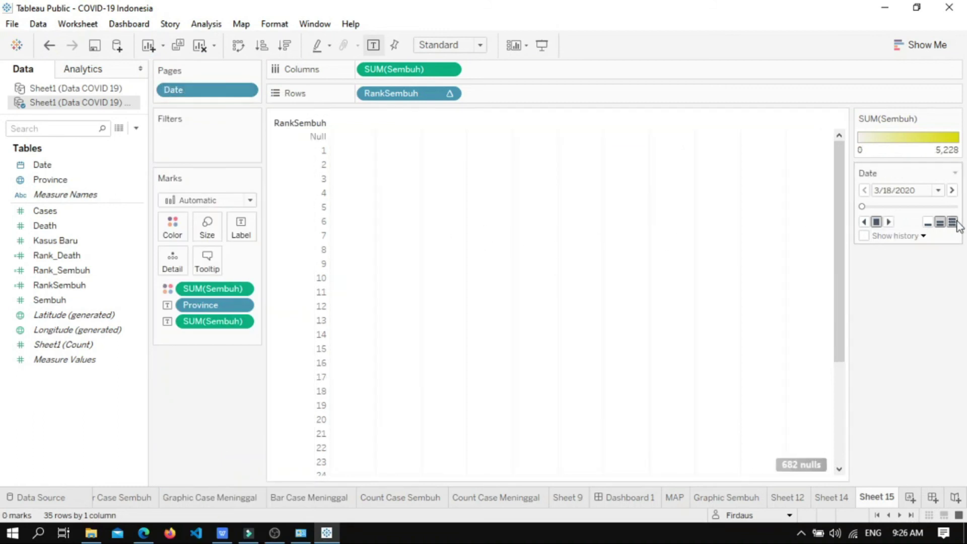
left_click(889, 223)
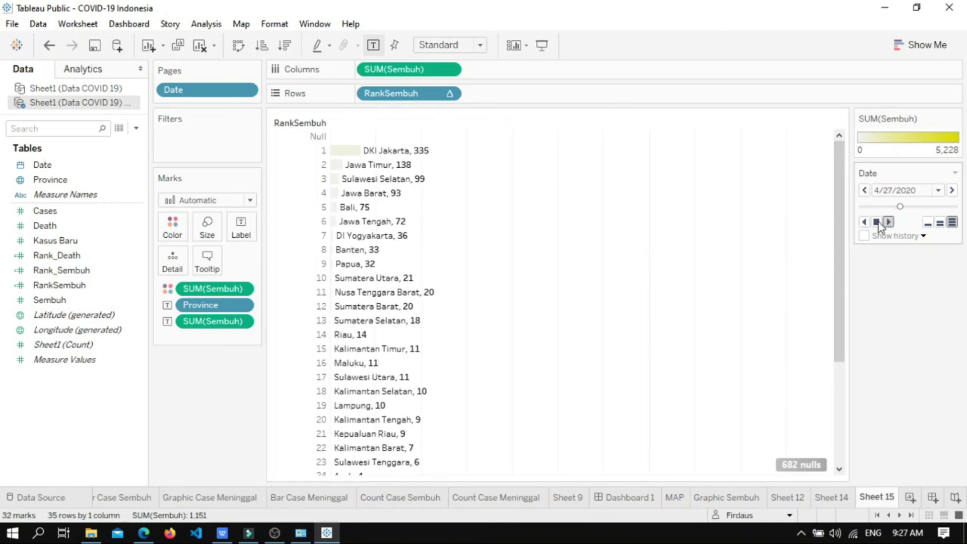
Step: Filter the null Sembuh values out of the view and replay the date pages, stopping at 5/14/2020
left_click(802, 464)
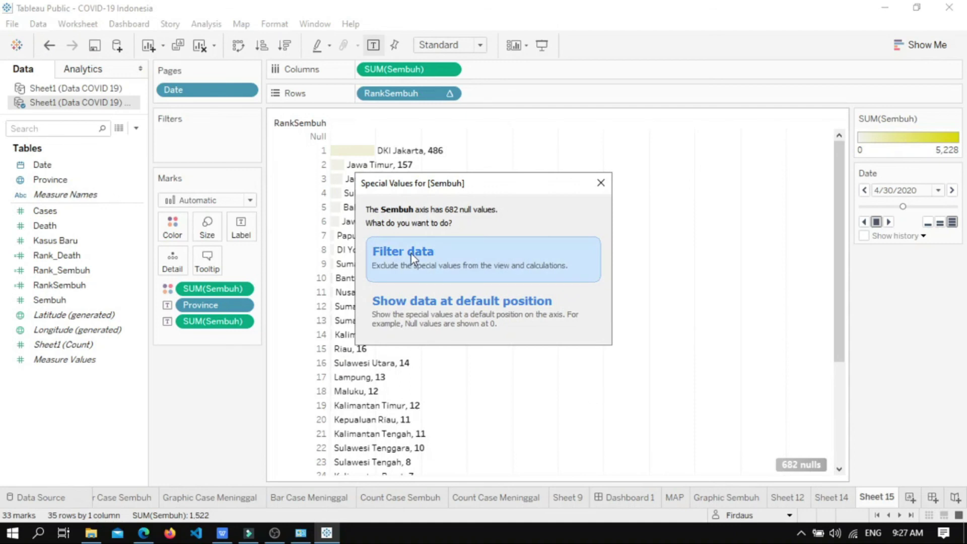
left_click(455, 249)
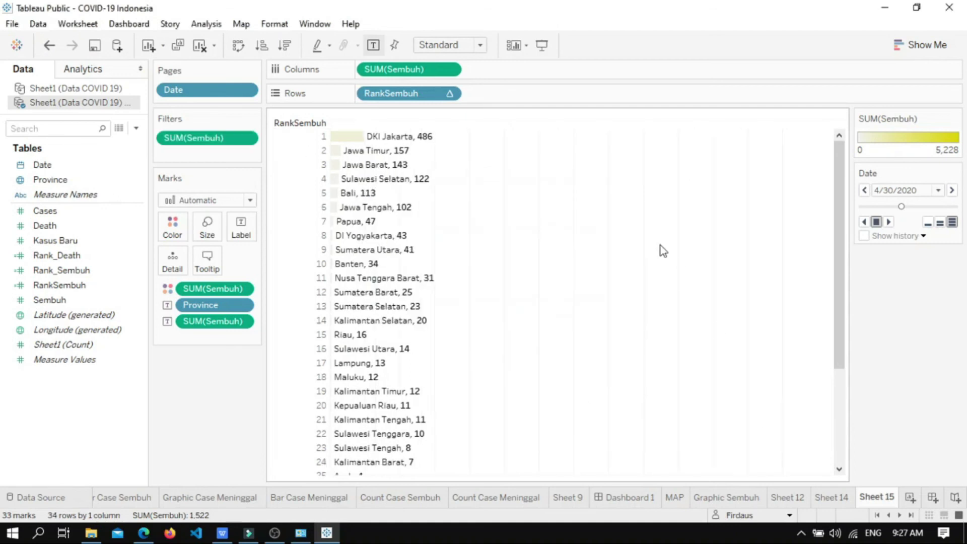
left_click(888, 223)
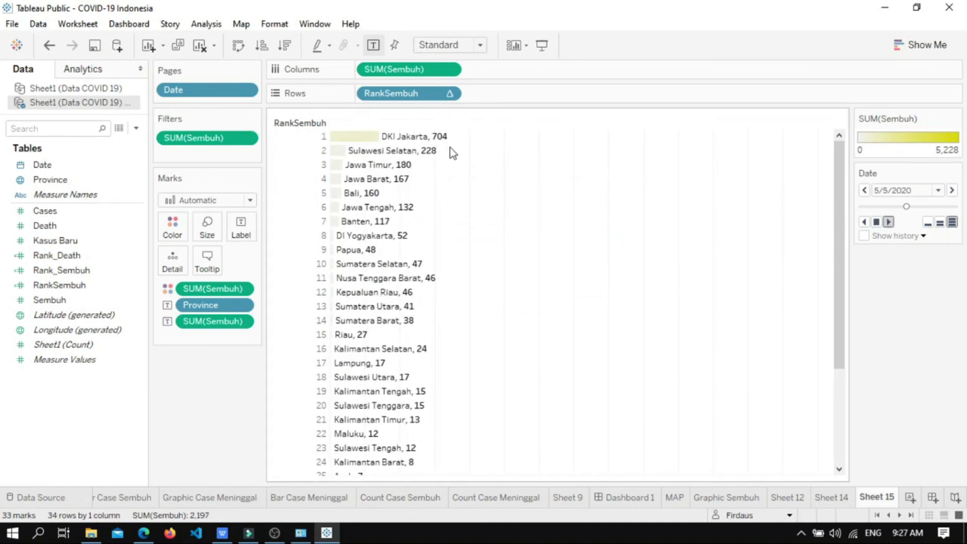
left_click(877, 223)
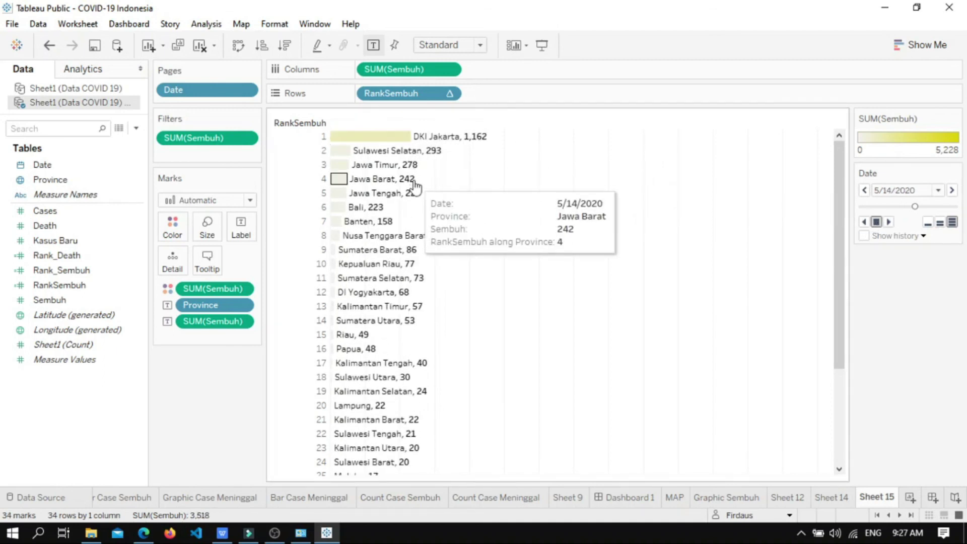
mouse_move(458, 143)
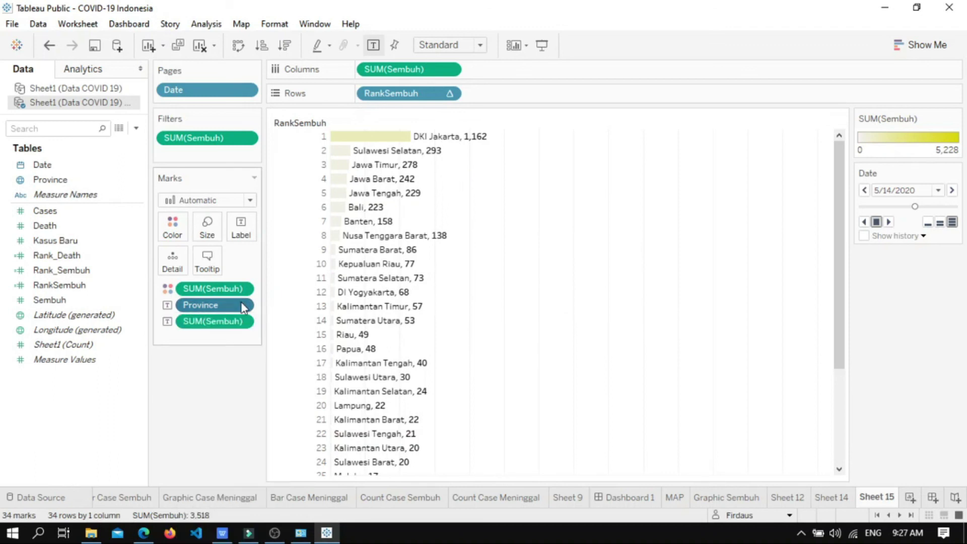
left_click(447, 70)
left_click(446, 73)
left_click(447, 71)
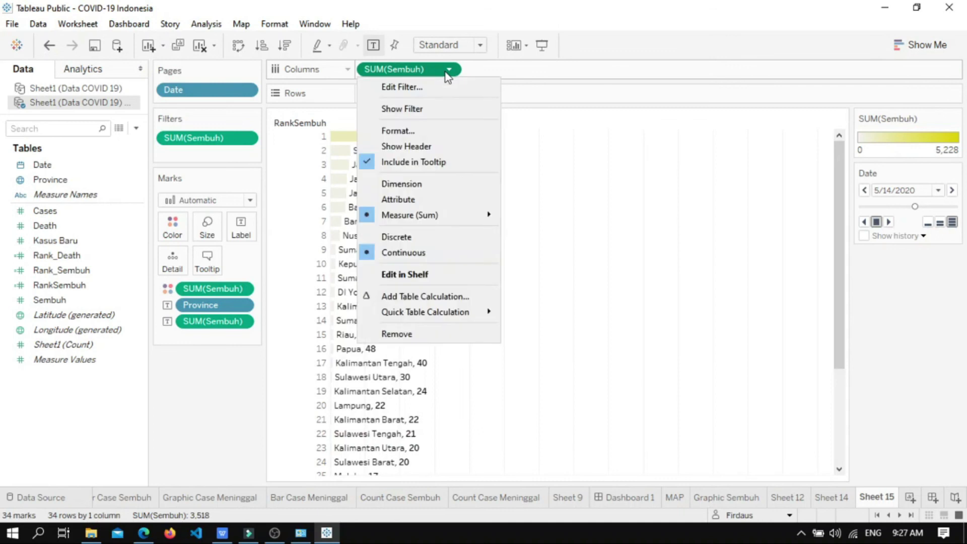
left_click(429, 131)
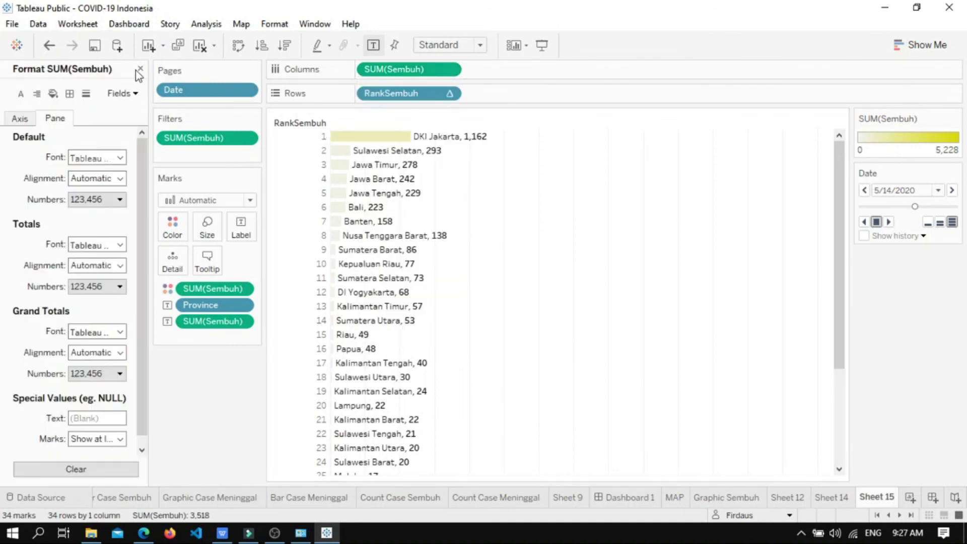
left_click(139, 71)
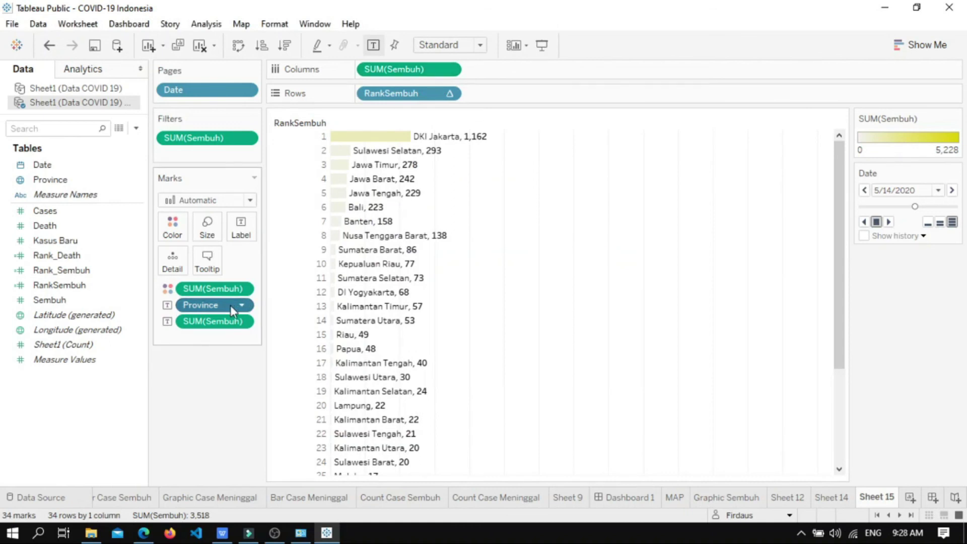
Step: Filter Province to the top 10 by sum of Sembuh
right_click(230, 305)
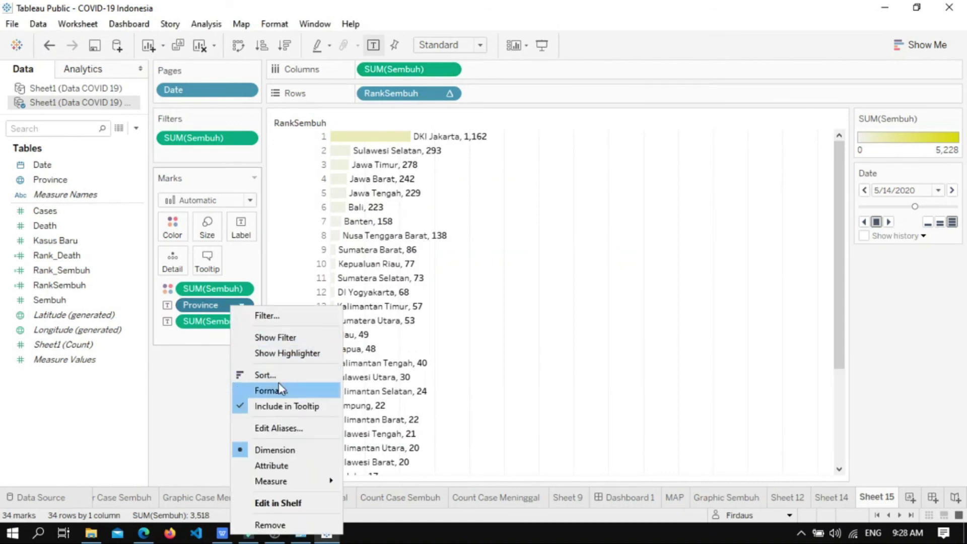
left_click(296, 319)
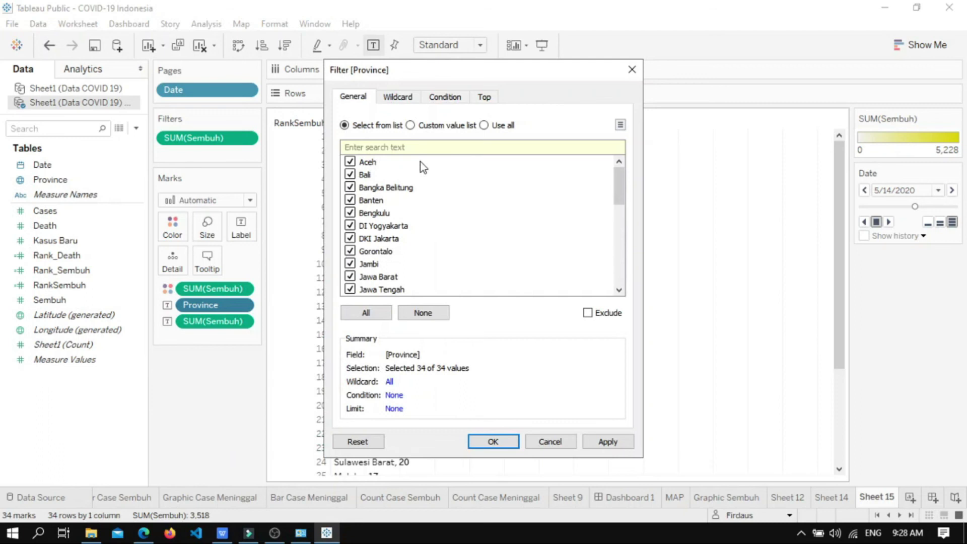
left_click(485, 98)
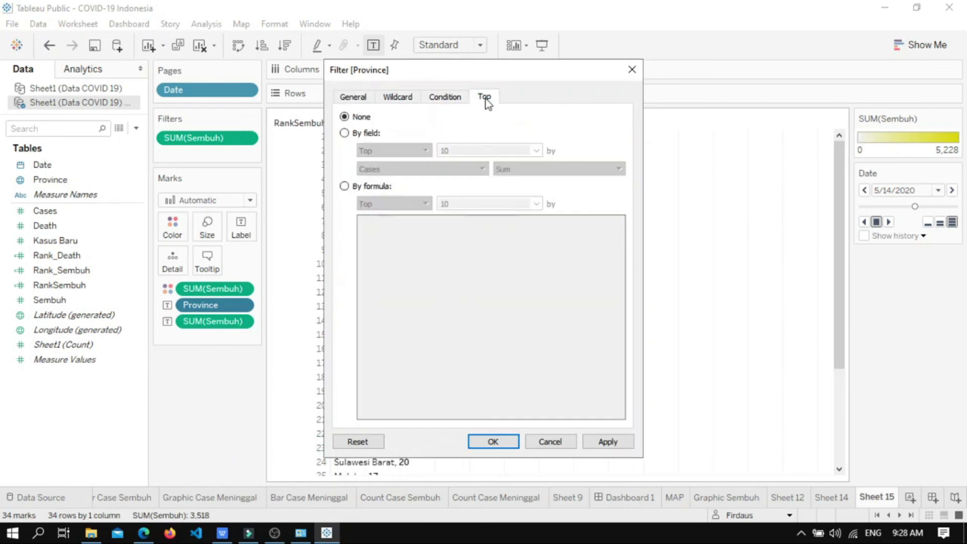
left_click(344, 133)
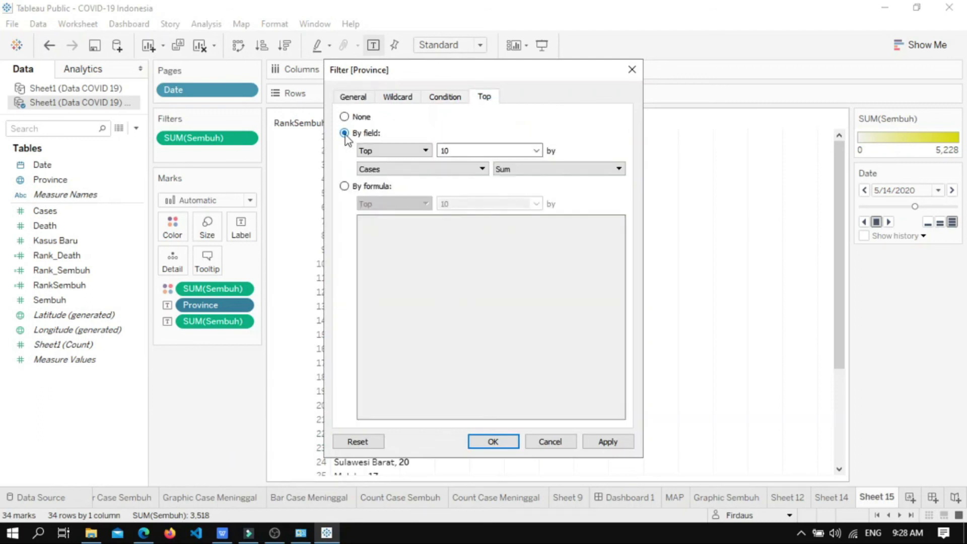
left_click(480, 169)
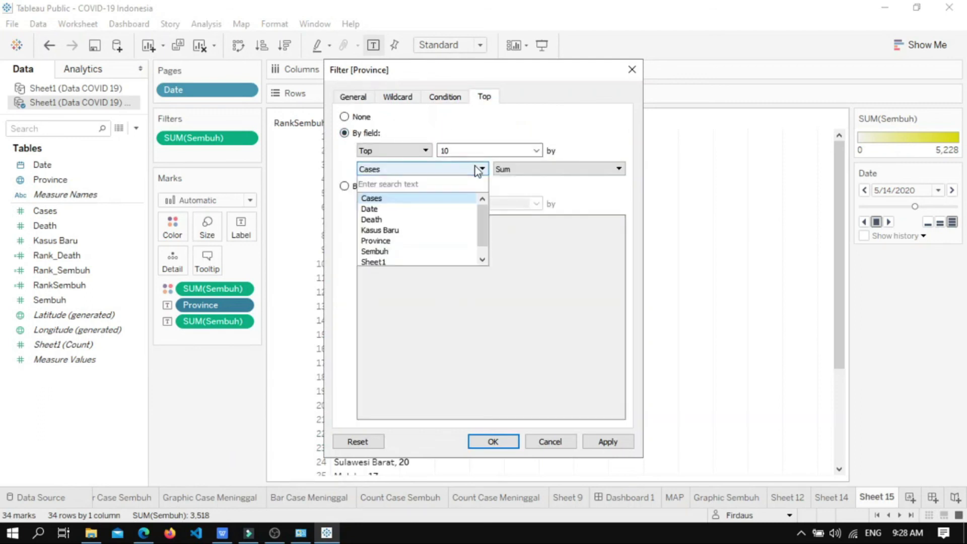
left_click(400, 254)
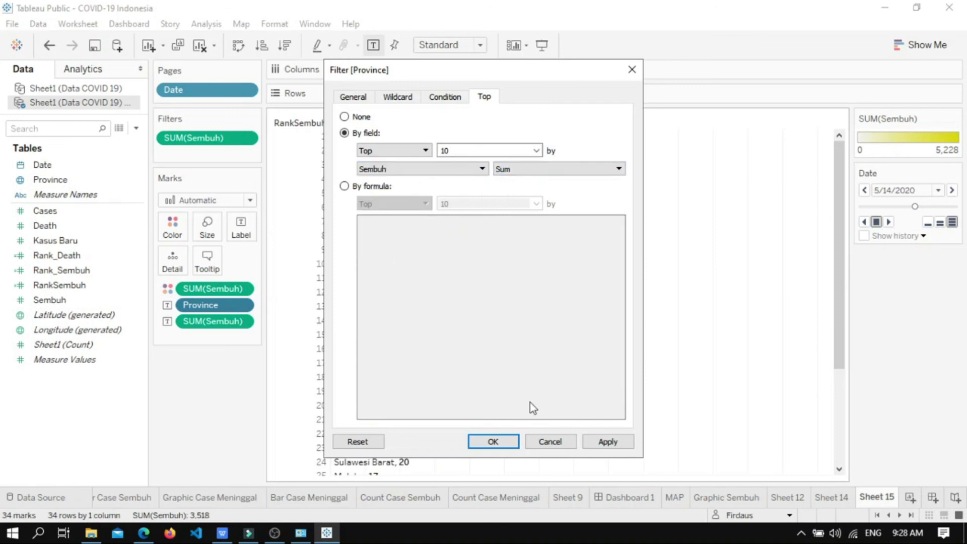
left_click(494, 442)
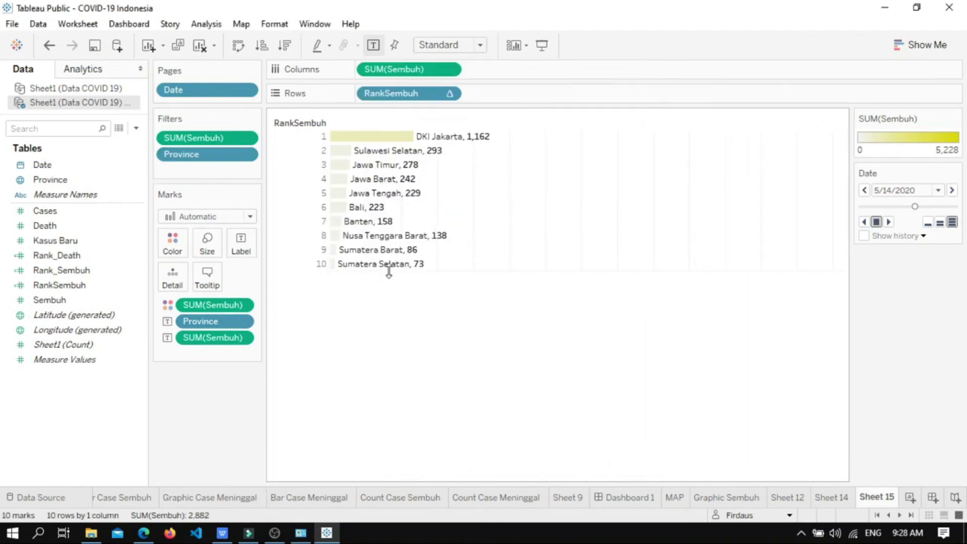
Step: Fit the ranking chart to the Entire View and set its column grid lines to None
left_click(481, 46)
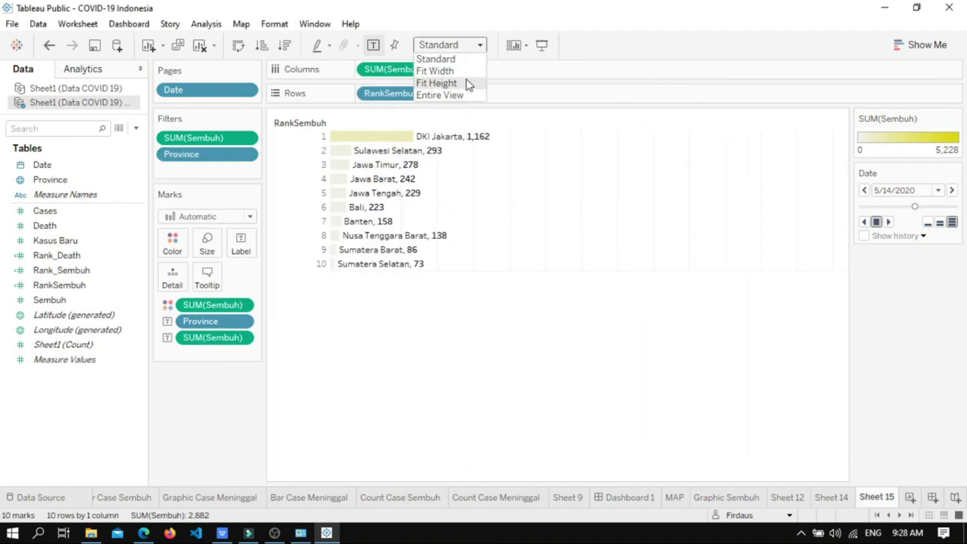
left_click(461, 95)
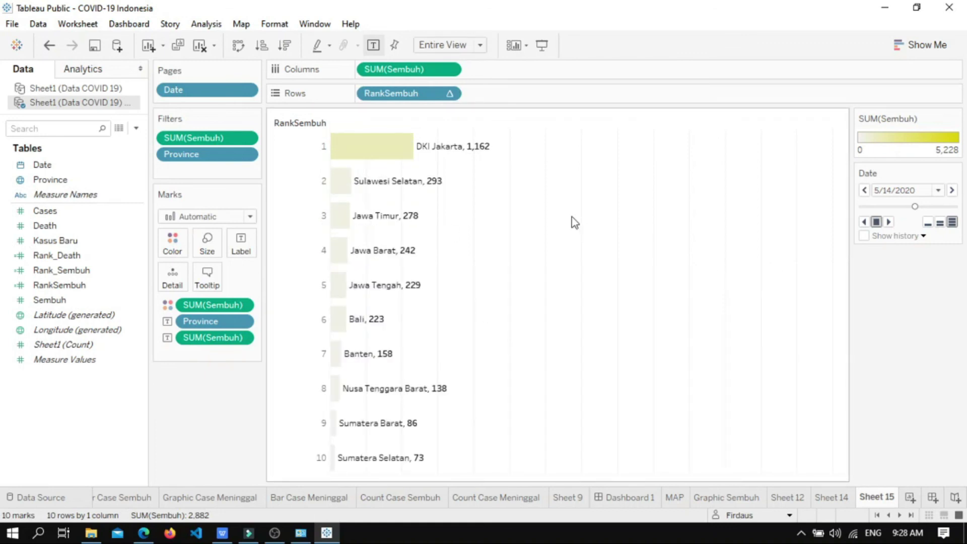
right_click(555, 154)
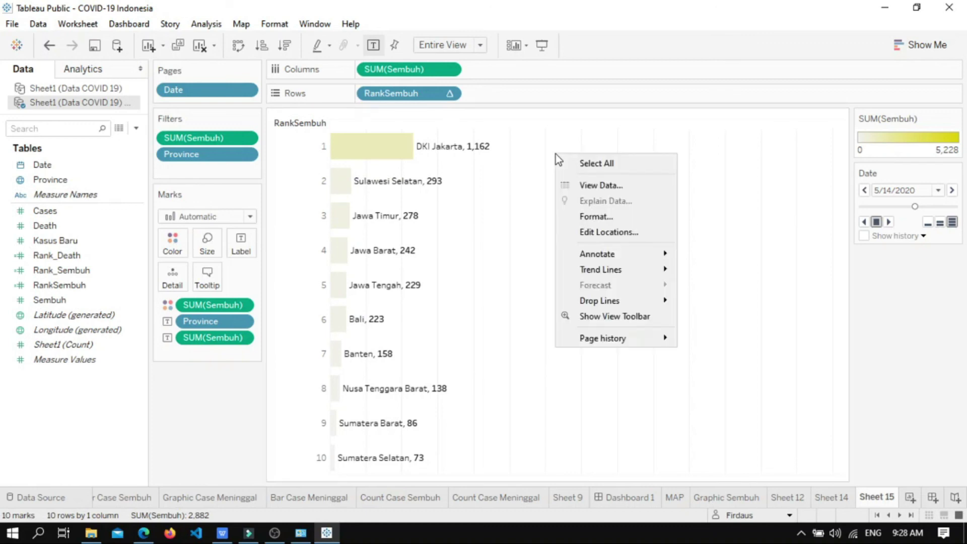
left_click(607, 218)
left_click(105, 119)
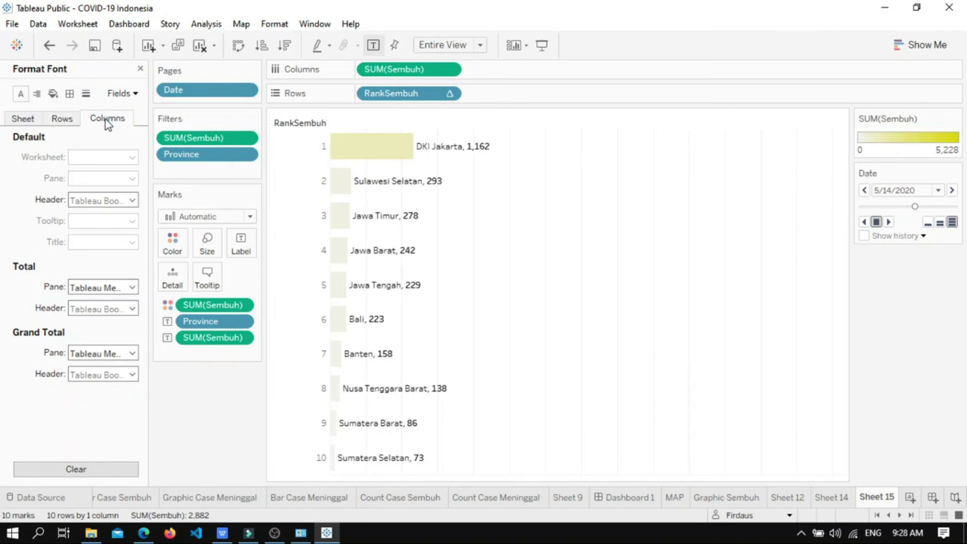
left_click(86, 93)
left_click(108, 121)
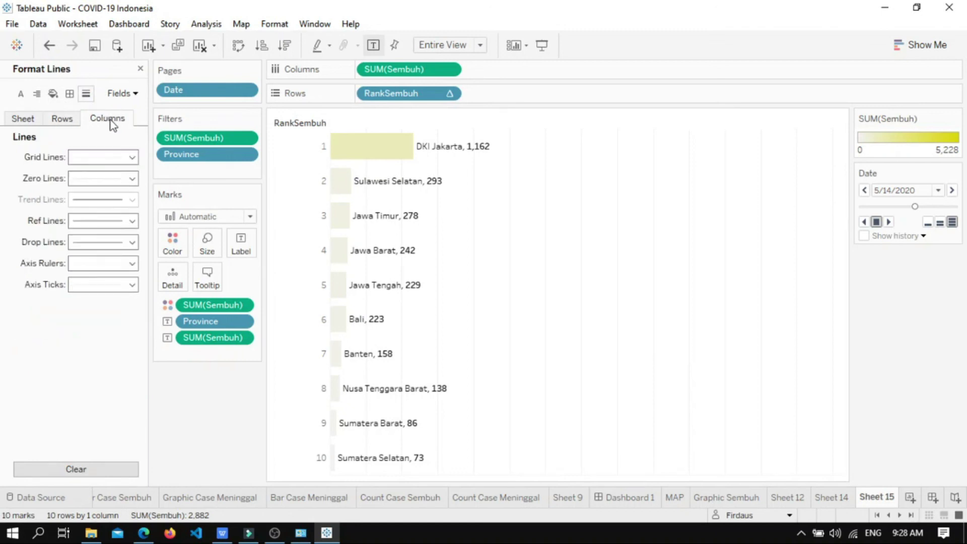
left_click(132, 158)
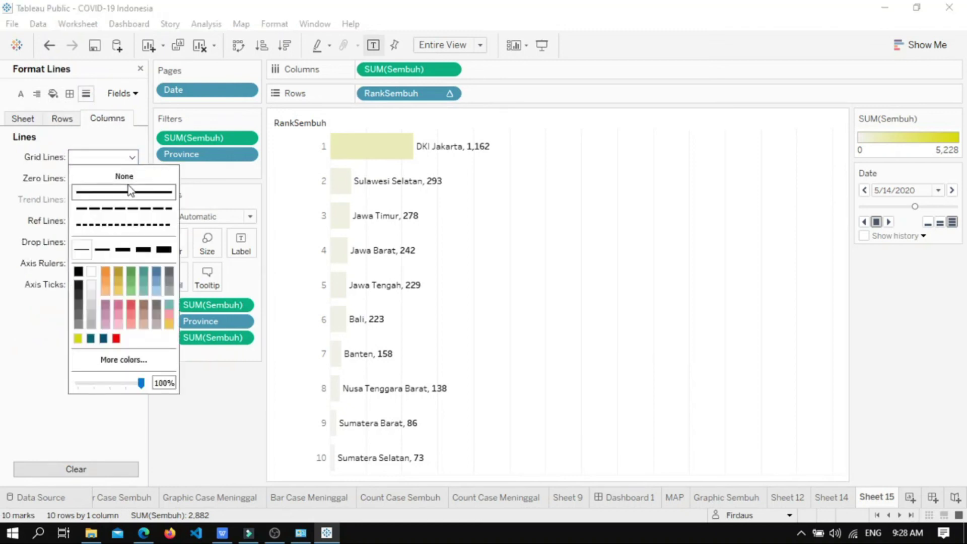
left_click(128, 178)
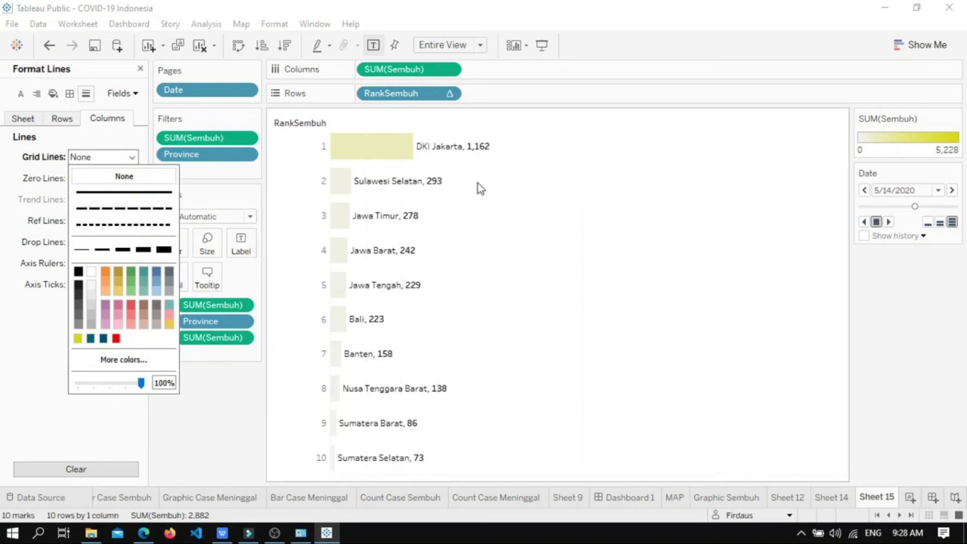
left_click(578, 212)
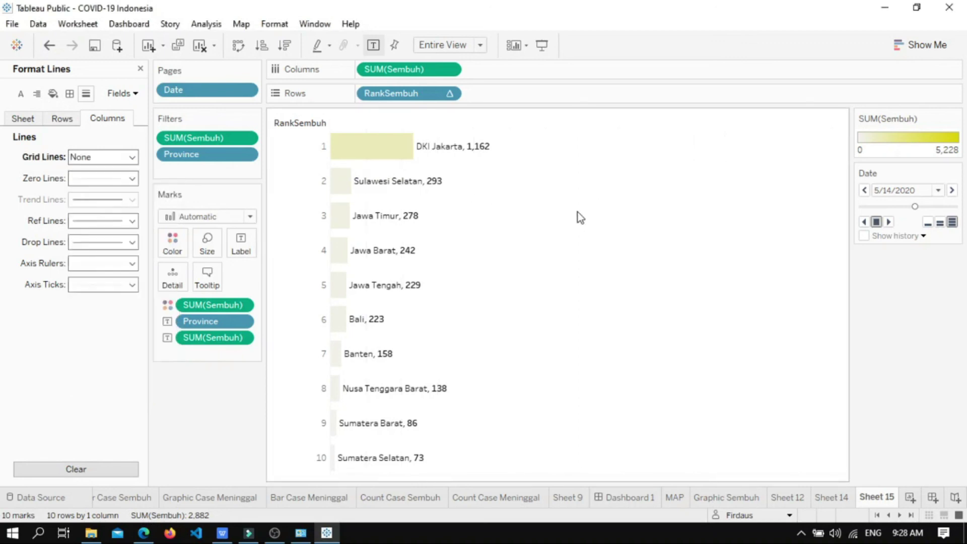
Step: Hide the RankSembuh row header of the bar chart
right_click(297, 125)
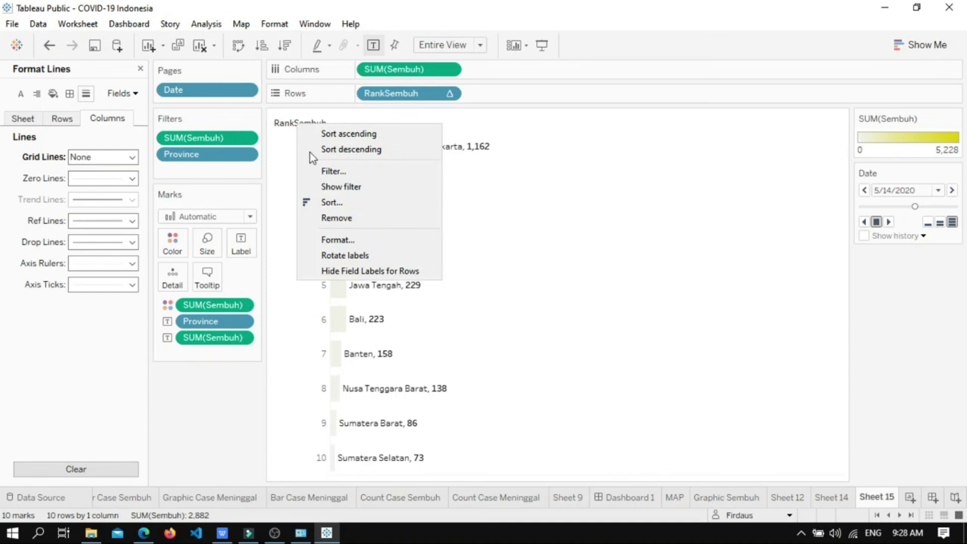
left_click(292, 231)
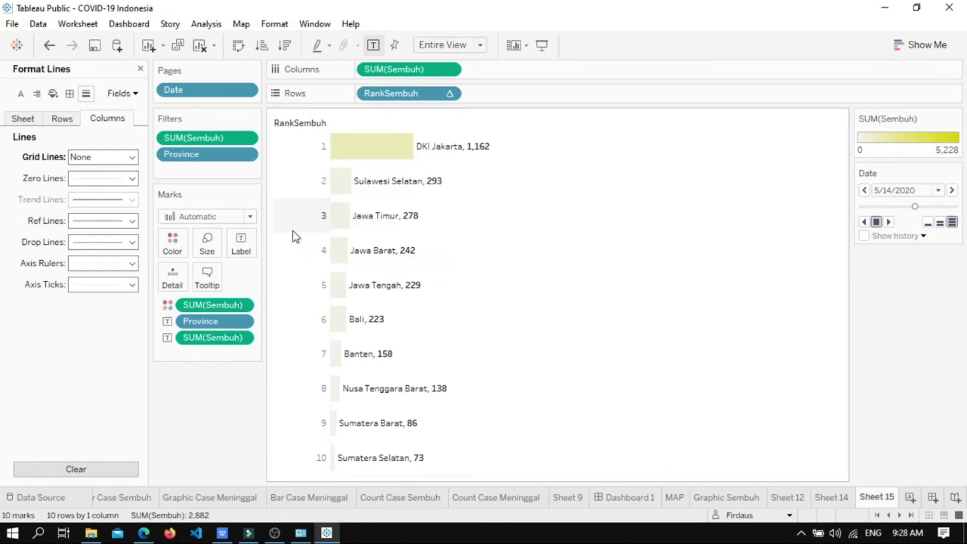
left_click(294, 233)
right_click(293, 233)
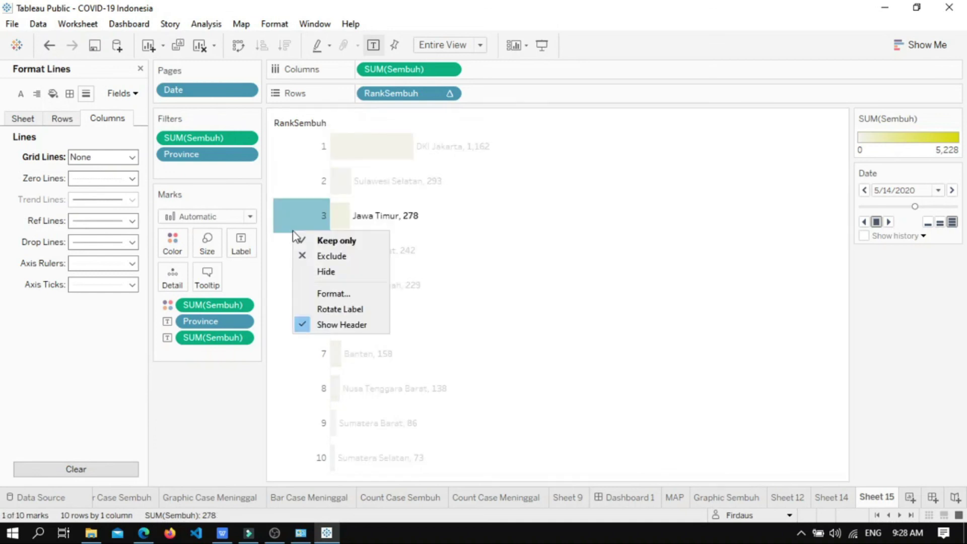
left_click(319, 324)
left_click(560, 235)
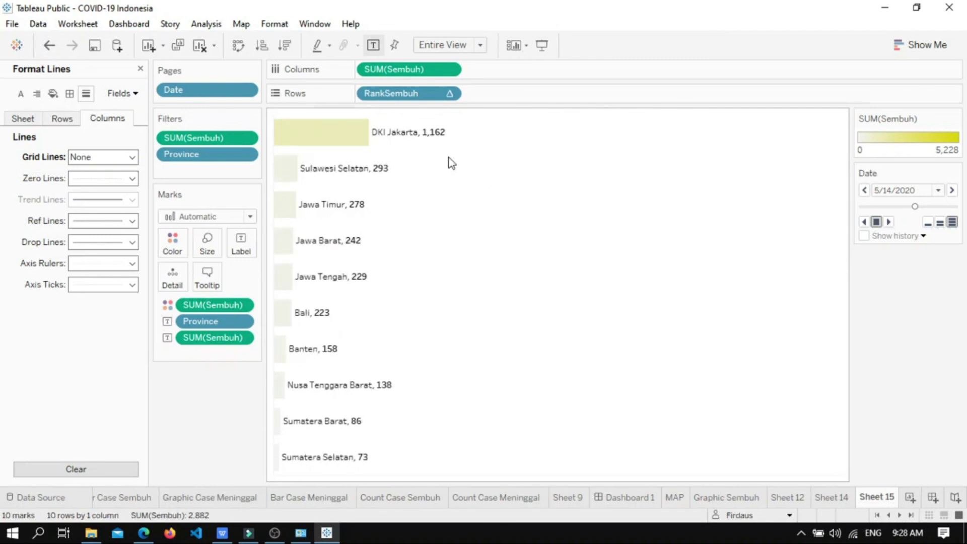
Step: Play the date pages of Sheet 15 and compare its bars with the TOP 10 Kasus Sembuh chart on Dashboard 1
left_click(889, 222)
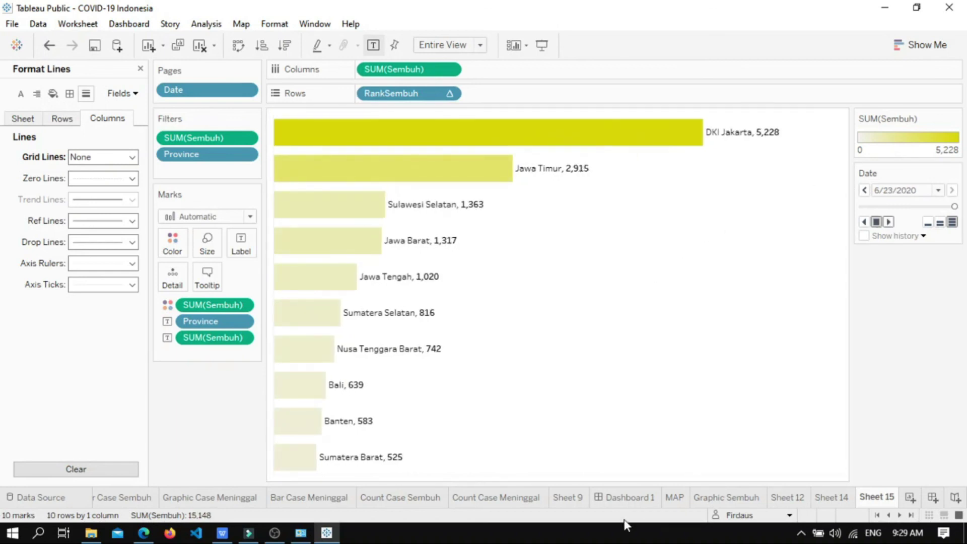
left_click(618, 501)
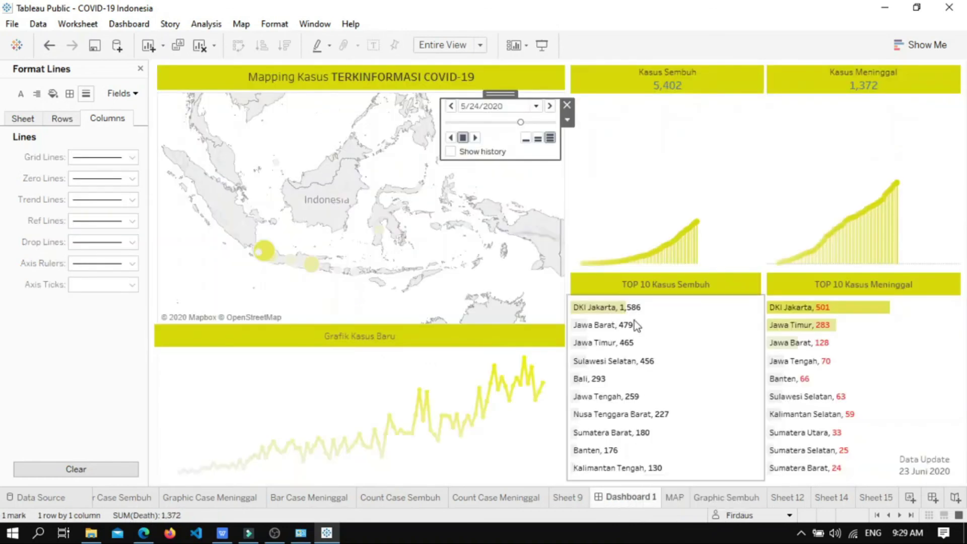
left_click(875, 498)
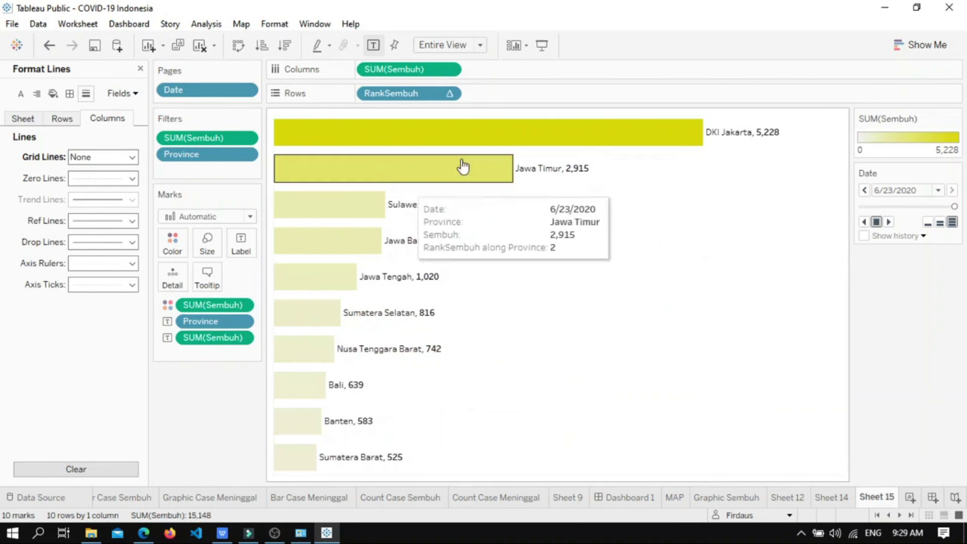
Step: Make the ranking chart's bars thinner by reducing the mark size to slightly above the middle of its range
left_click(208, 250)
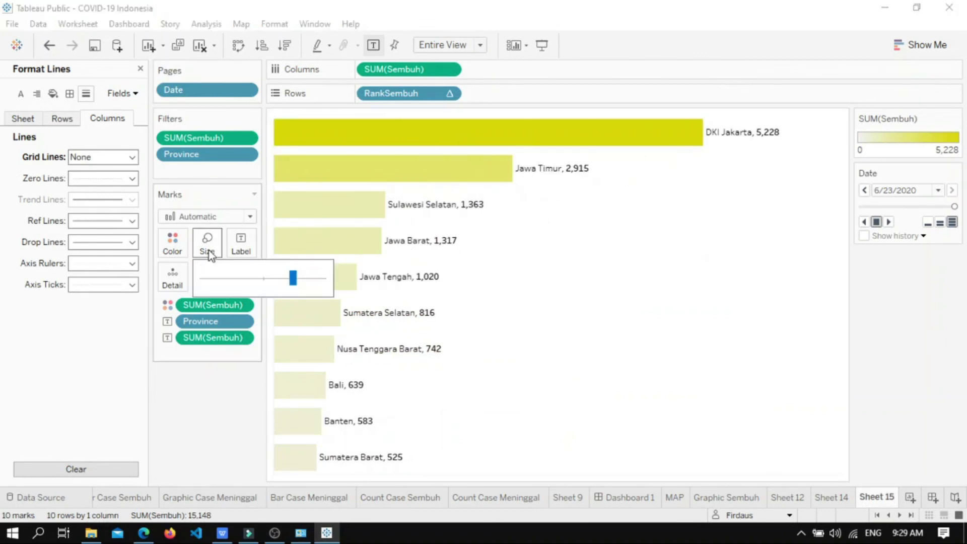
left_click(277, 279)
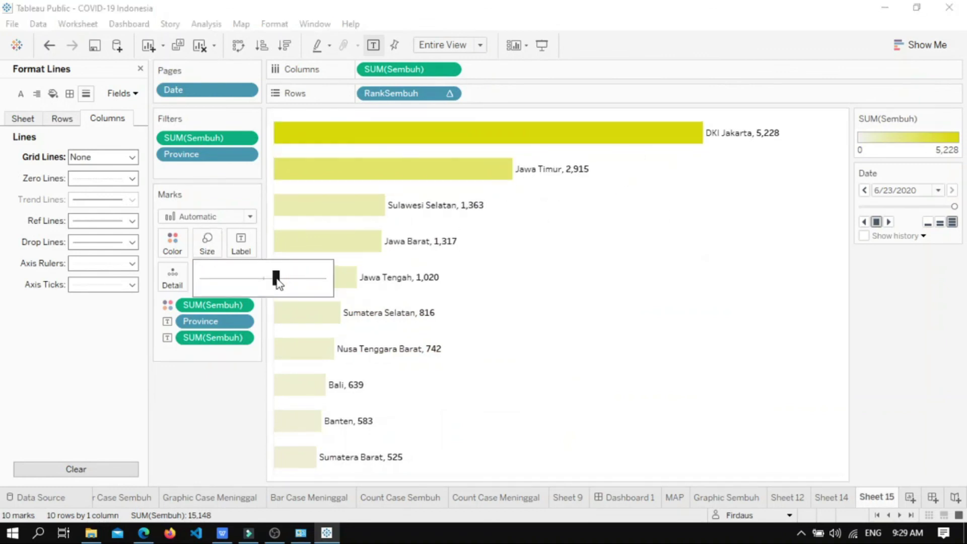
left_click(265, 279)
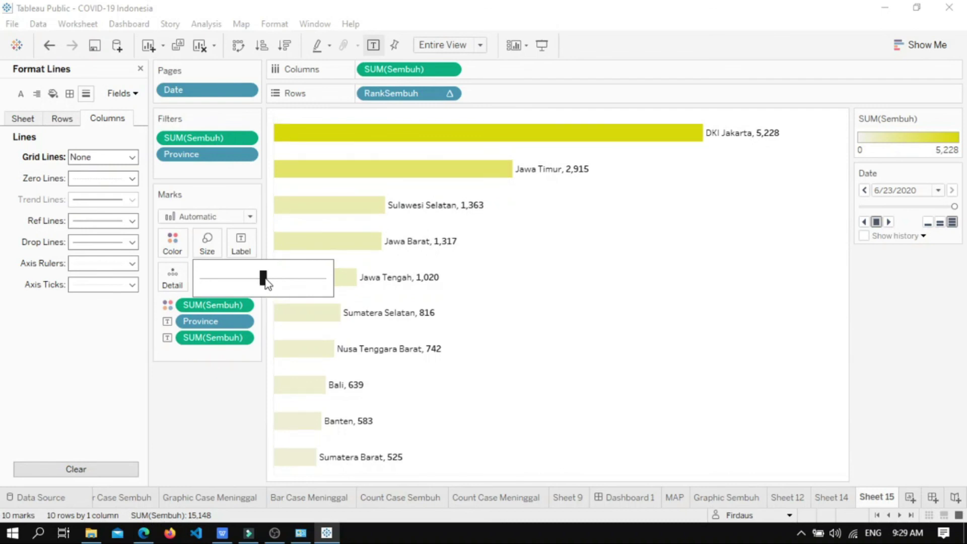
left_click(272, 279)
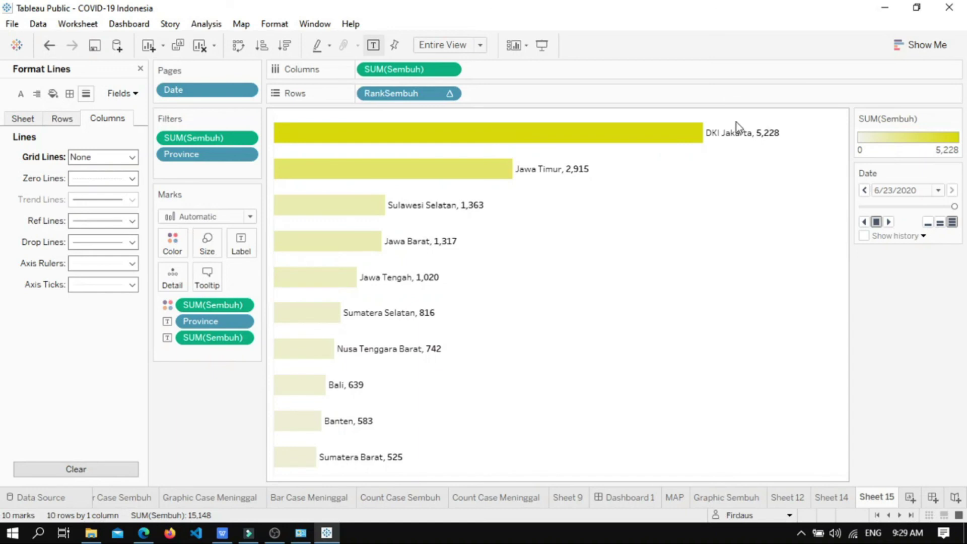
Step: Set the horizontal alignment of the Province and Sembuh bar labels to left
mouse_move(734, 136)
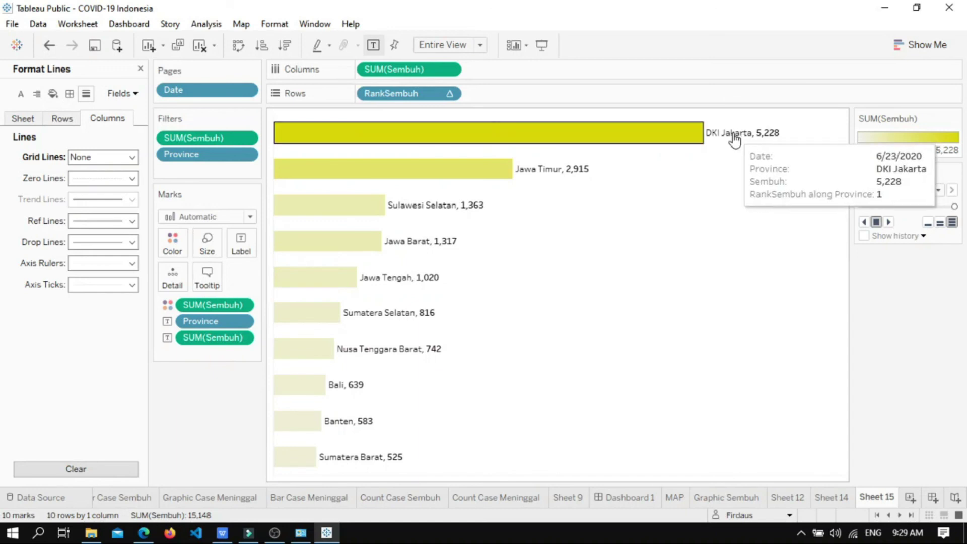
left_click(239, 243)
left_click(364, 353)
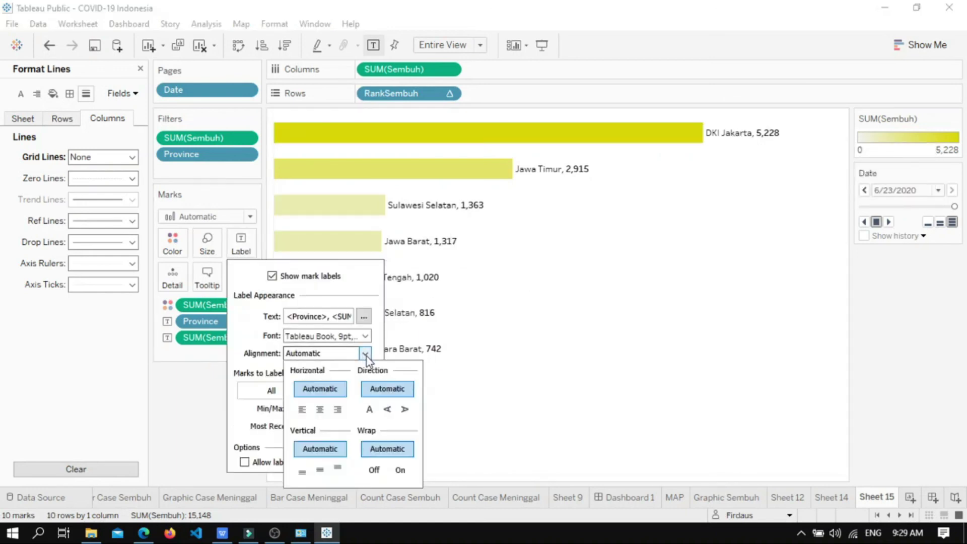
left_click(307, 410)
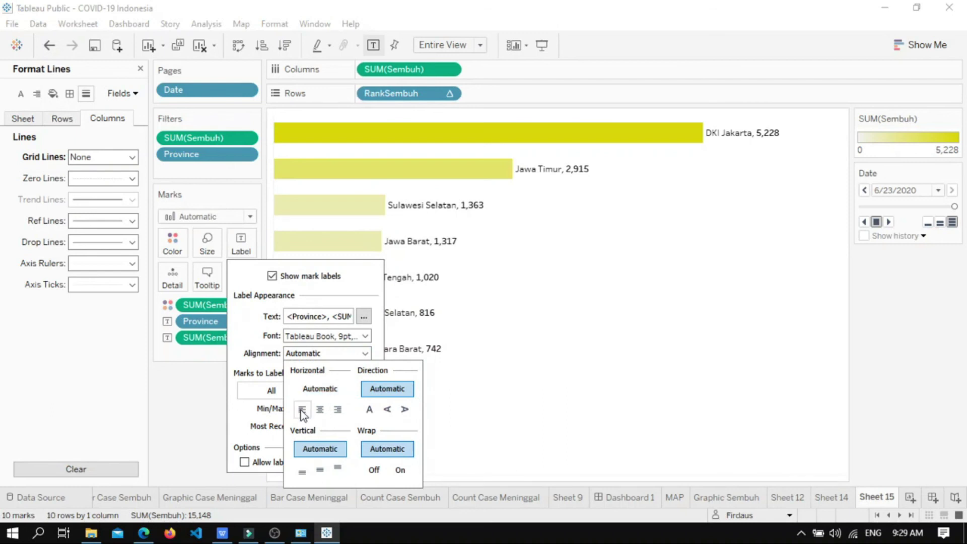
left_click(503, 361)
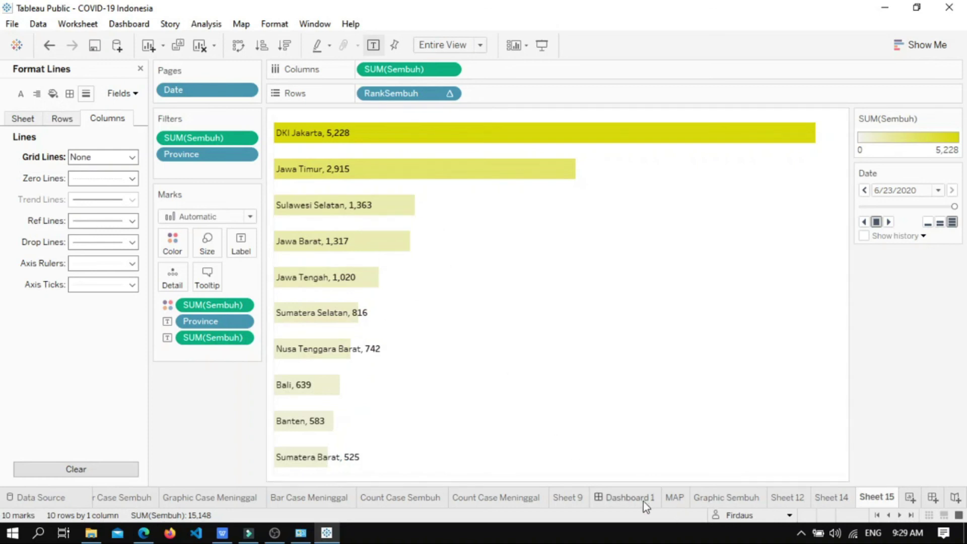
Step: Play the date pages of the restyled ranking chart, and play Dashboard 1's pages from the earliest date to review its animated charts
left_click(889, 226)
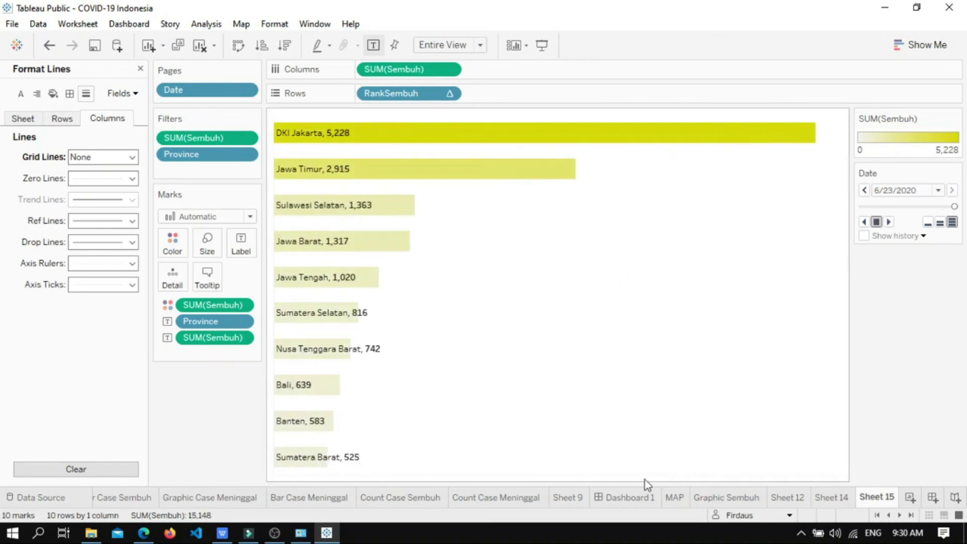
left_click(631, 500)
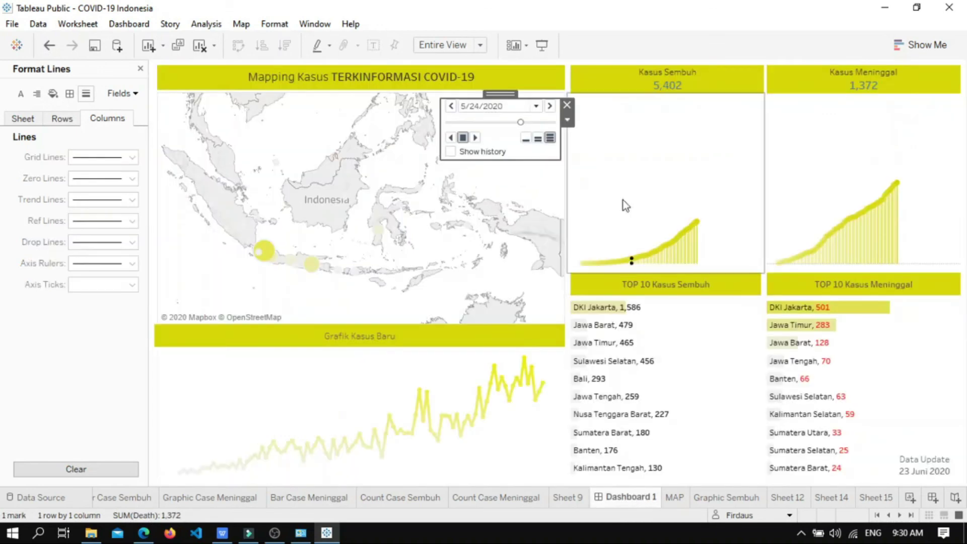
left_click(447, 123)
left_click(475, 138)
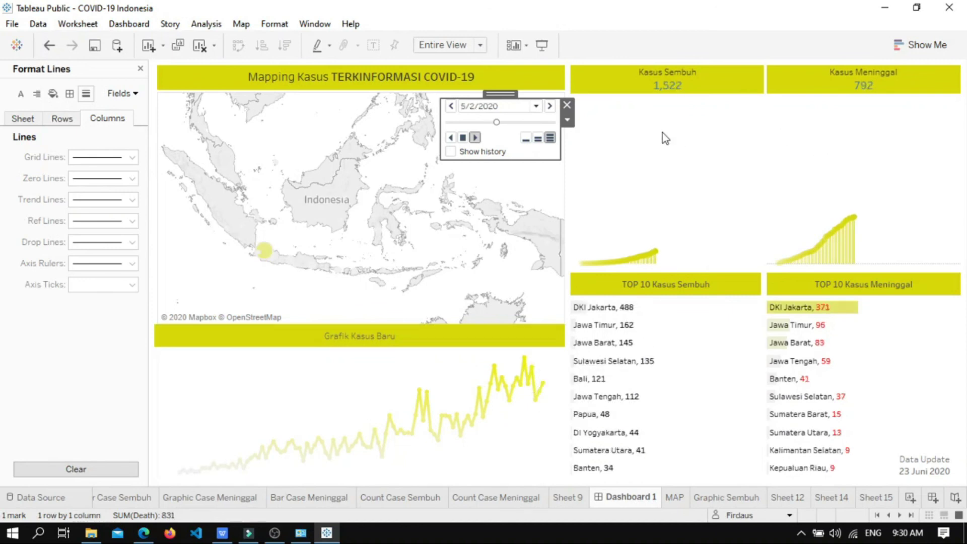
left_click(463, 138)
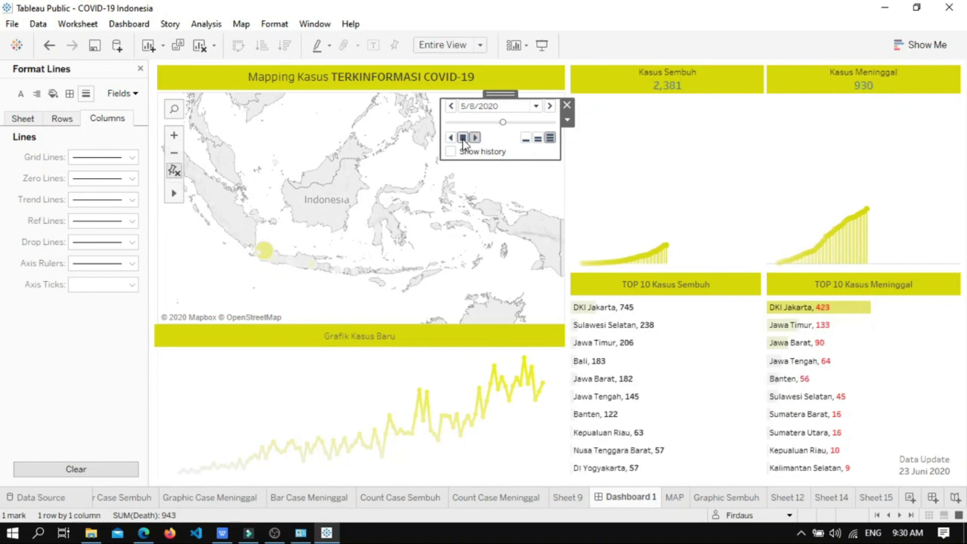